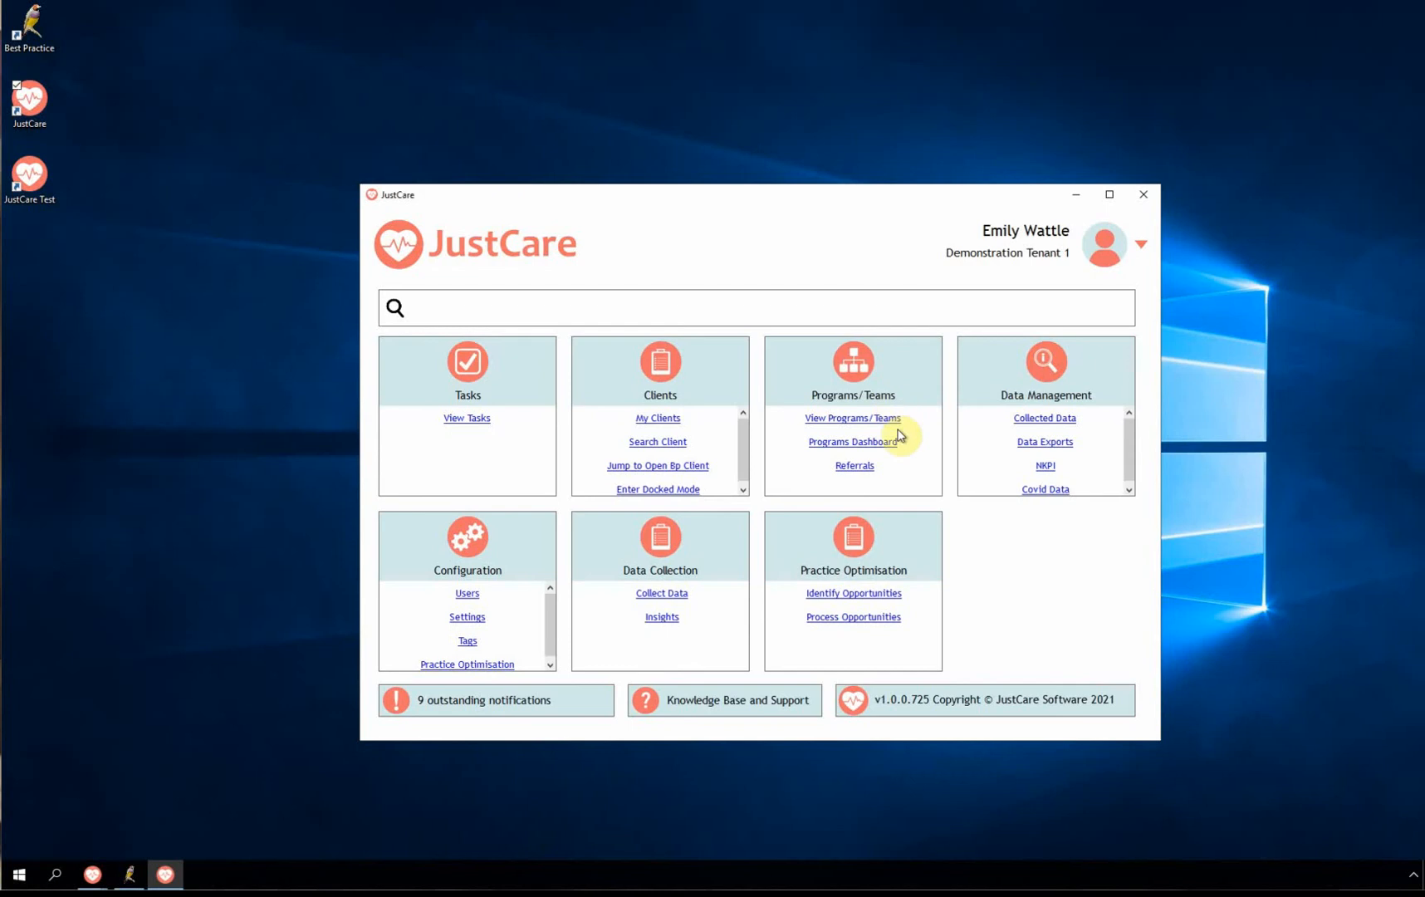
- Open the Programs Dashboard and expand the Wellbeing team to review its programs
{"action": "left_click", "coordinate": [849, 447]}
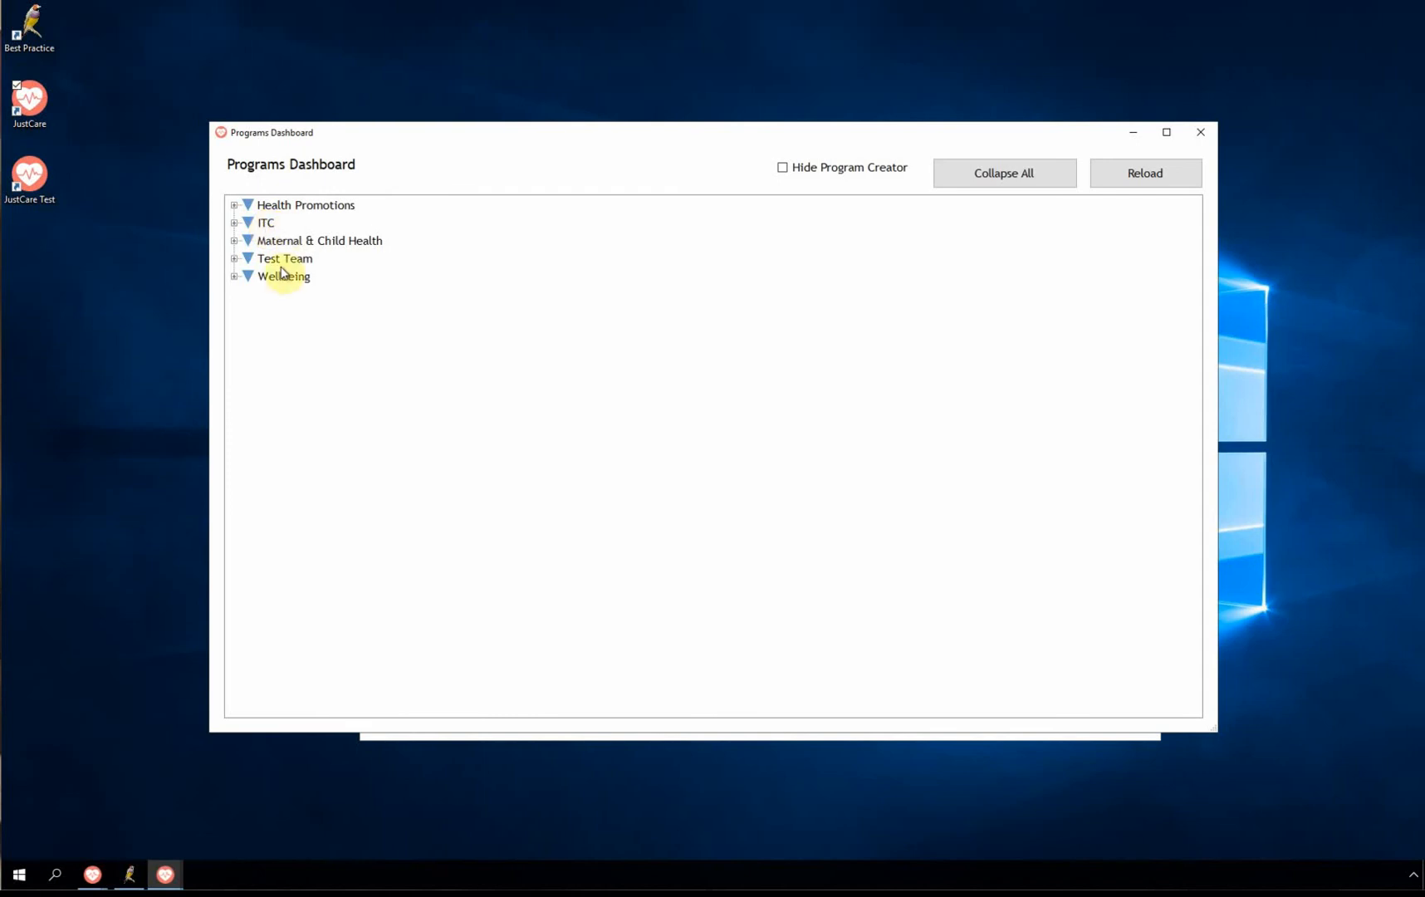
{"action": "left_click", "coordinate": [234, 276]}
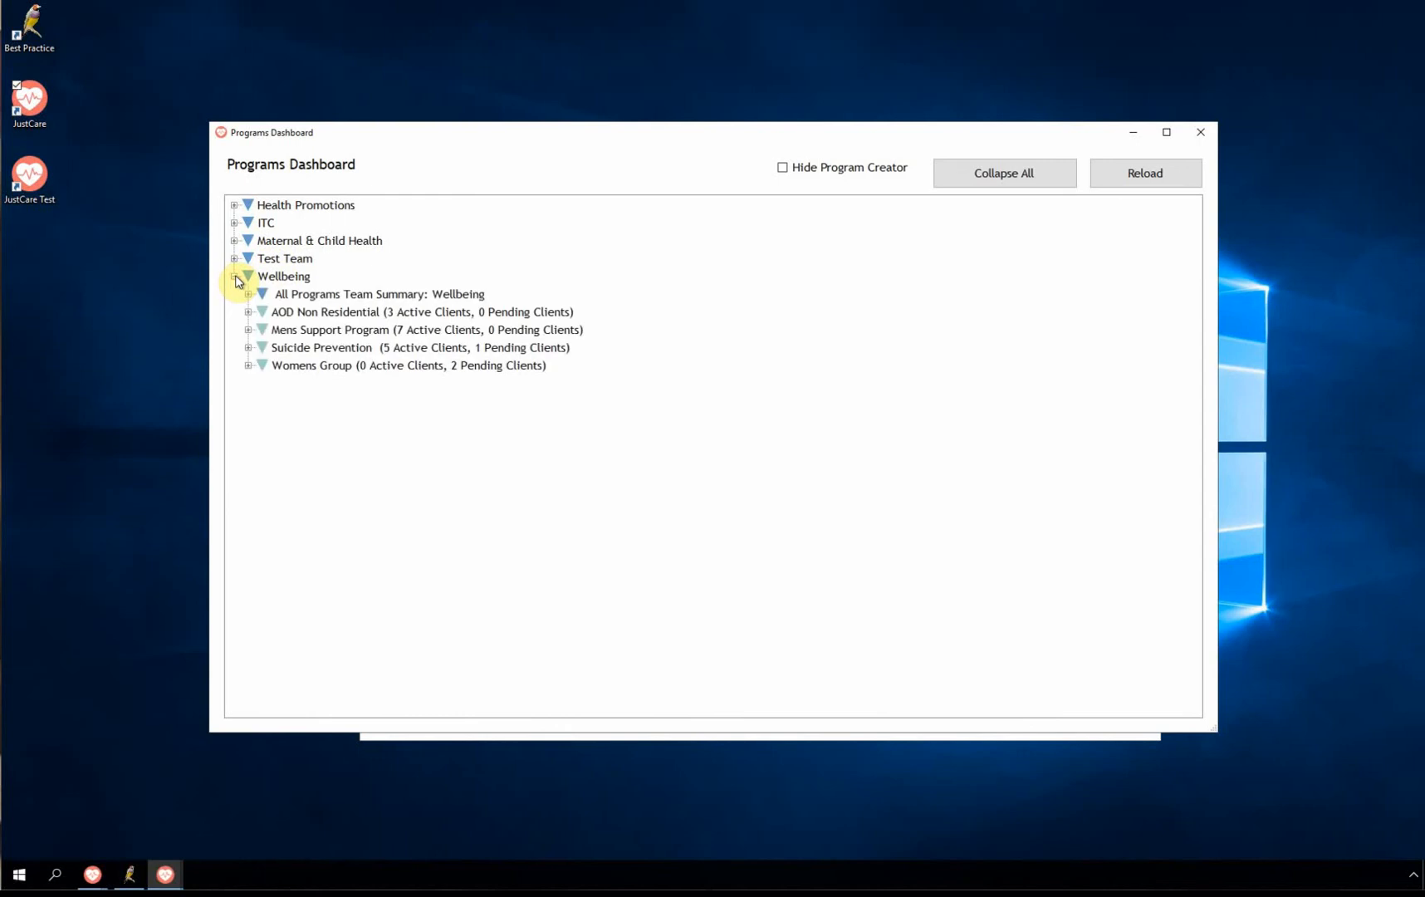
{"action": "left_click", "coordinate": [324, 316]}
{"action": "left_click", "coordinate": [319, 330]}
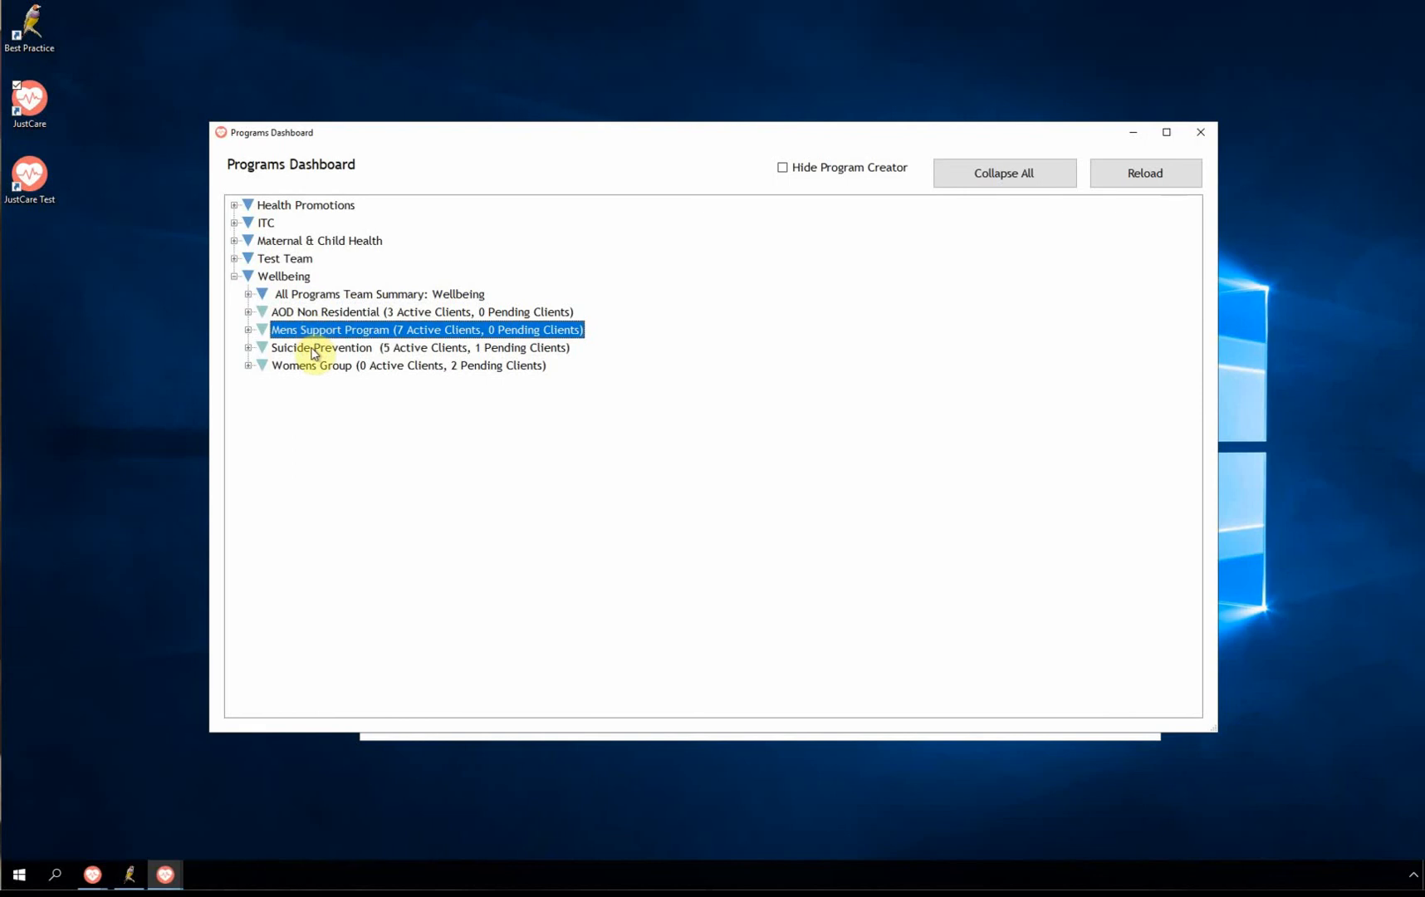
{"action": "left_click", "coordinate": [309, 350]}
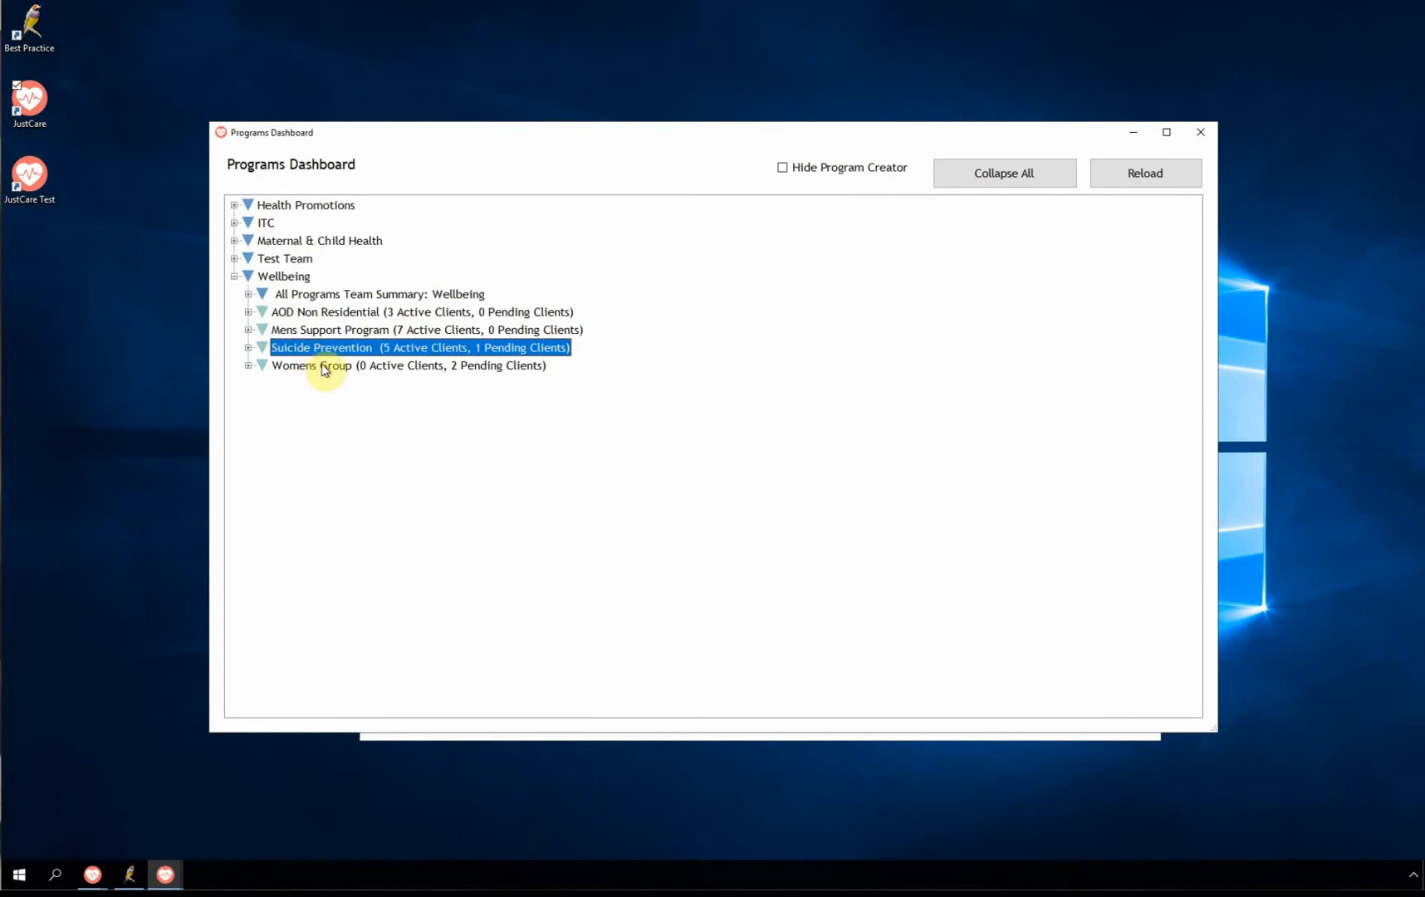
{"action": "left_click", "coordinate": [323, 368]}
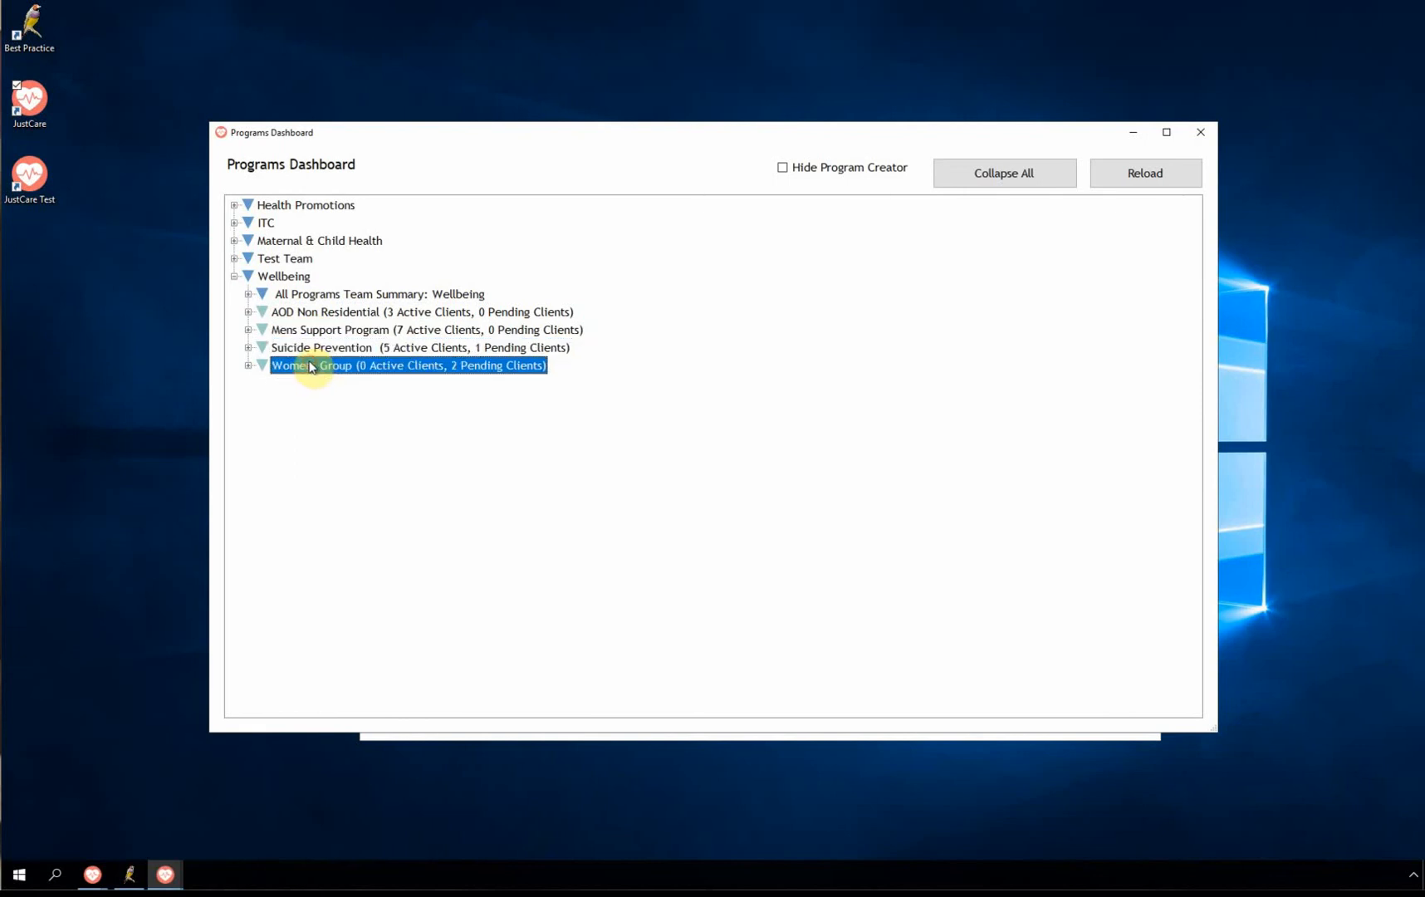
- Expand the Mens Support Program with its resources and unallocated clients
{"action": "left_click", "coordinate": [249, 331]}
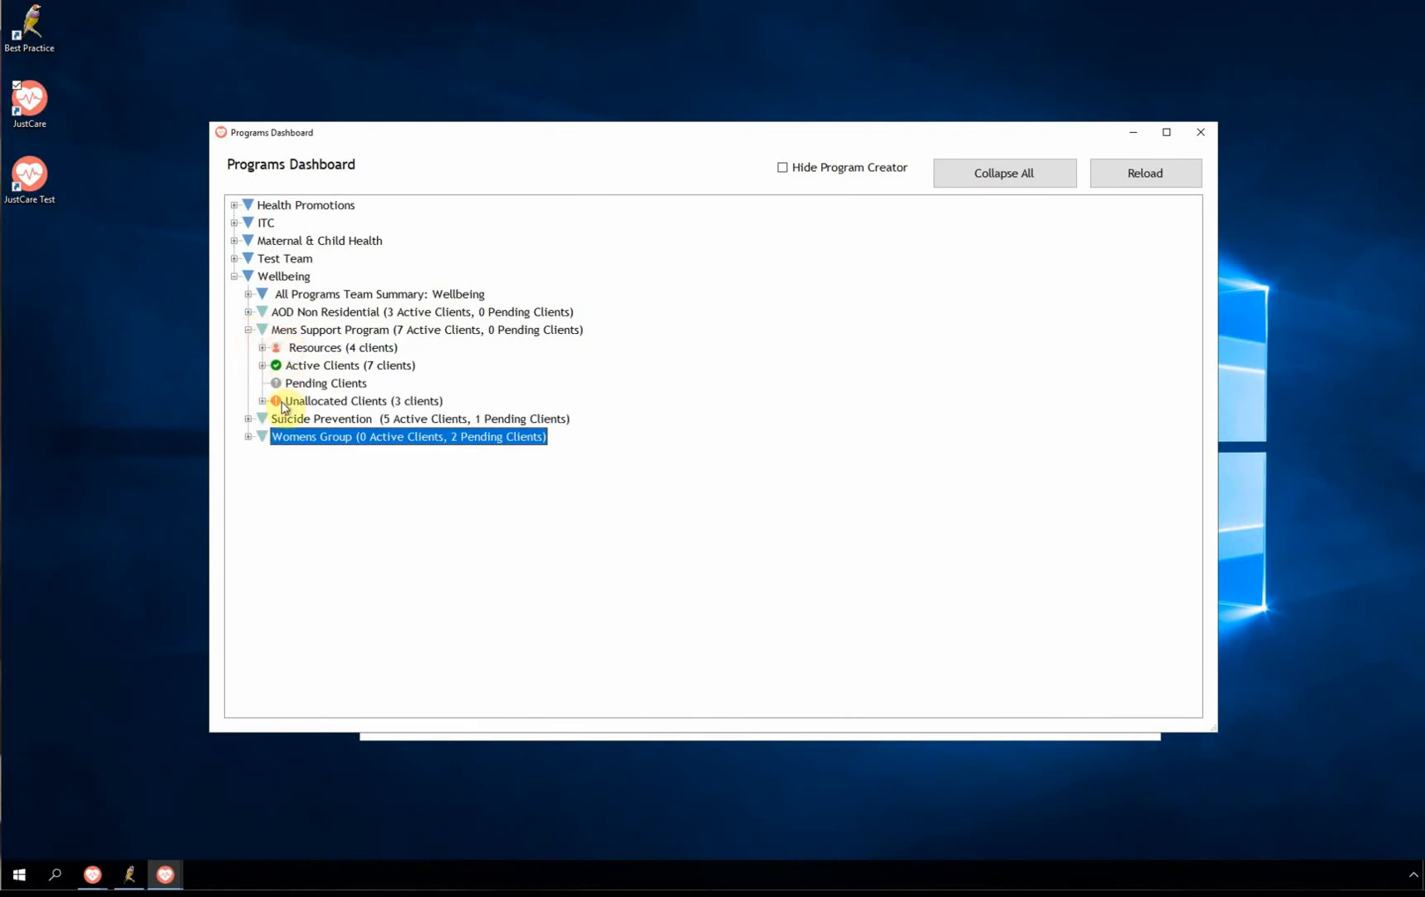
{"action": "left_click", "coordinate": [262, 347]}
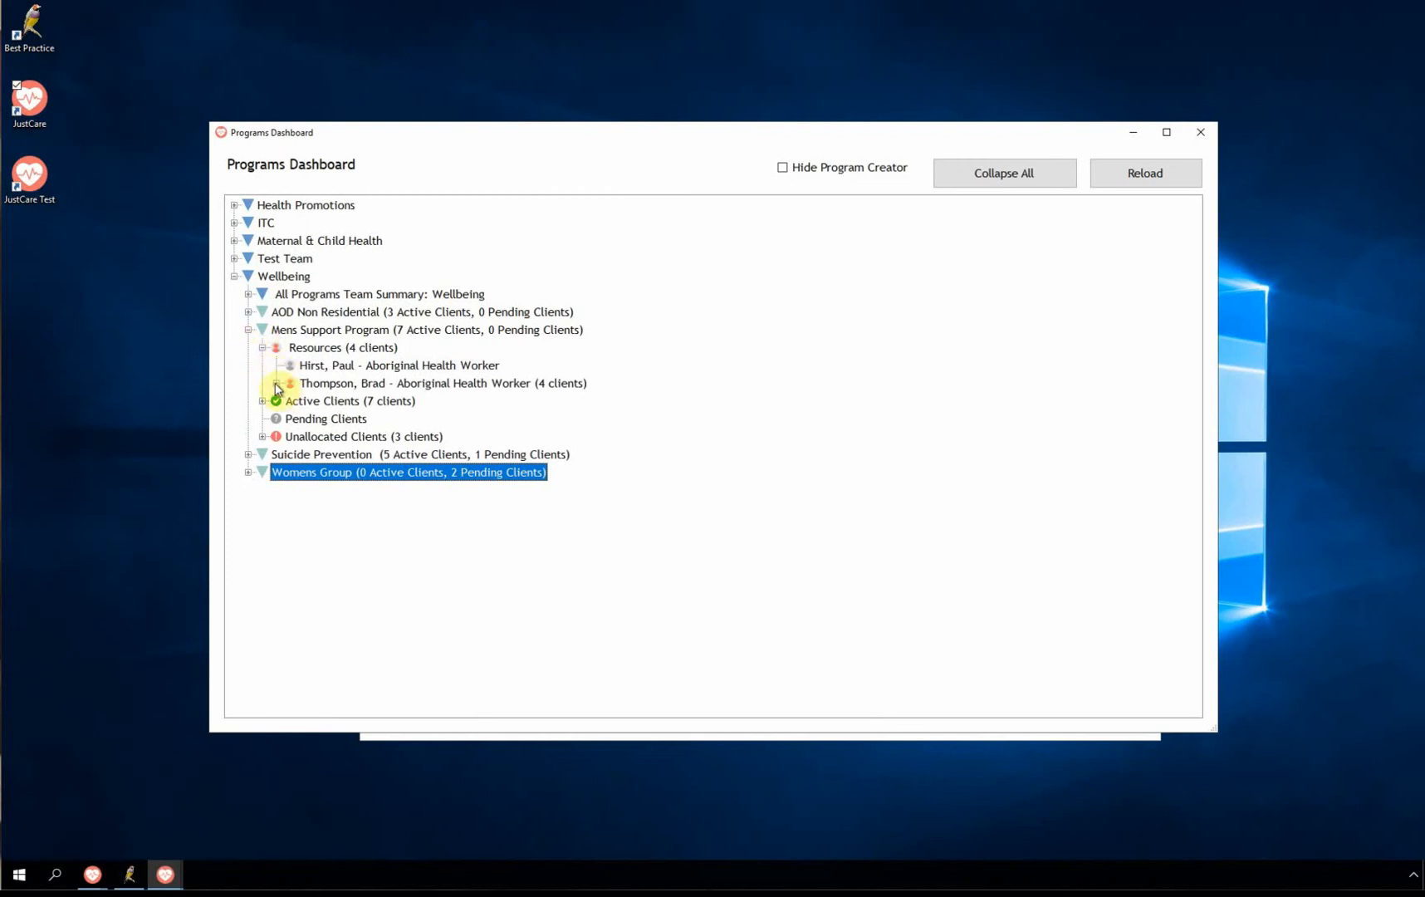
{"action": "left_click", "coordinate": [361, 384]}
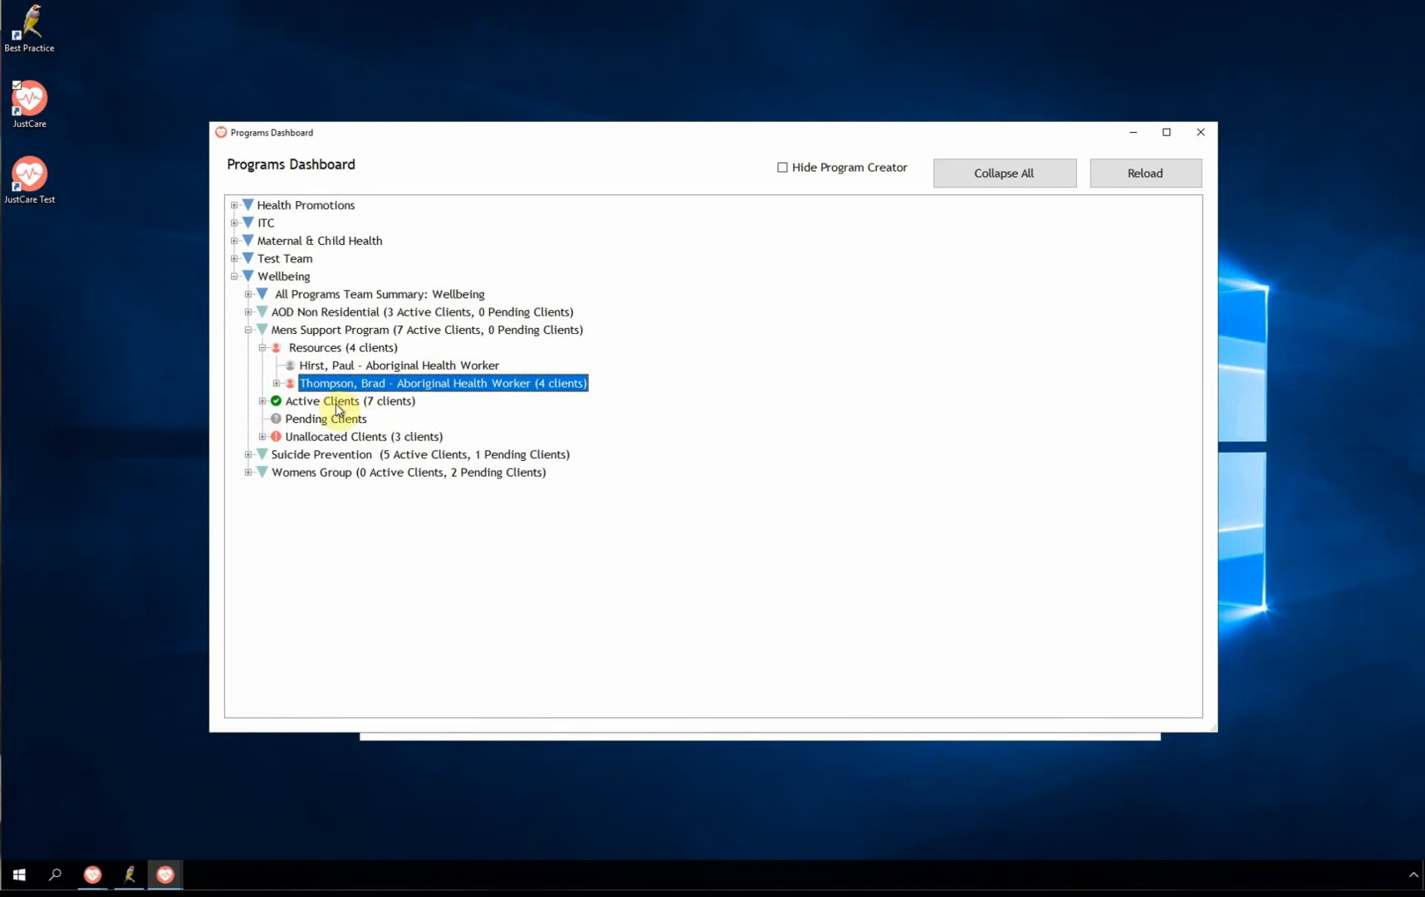
{"action": "left_click", "coordinate": [377, 402]}
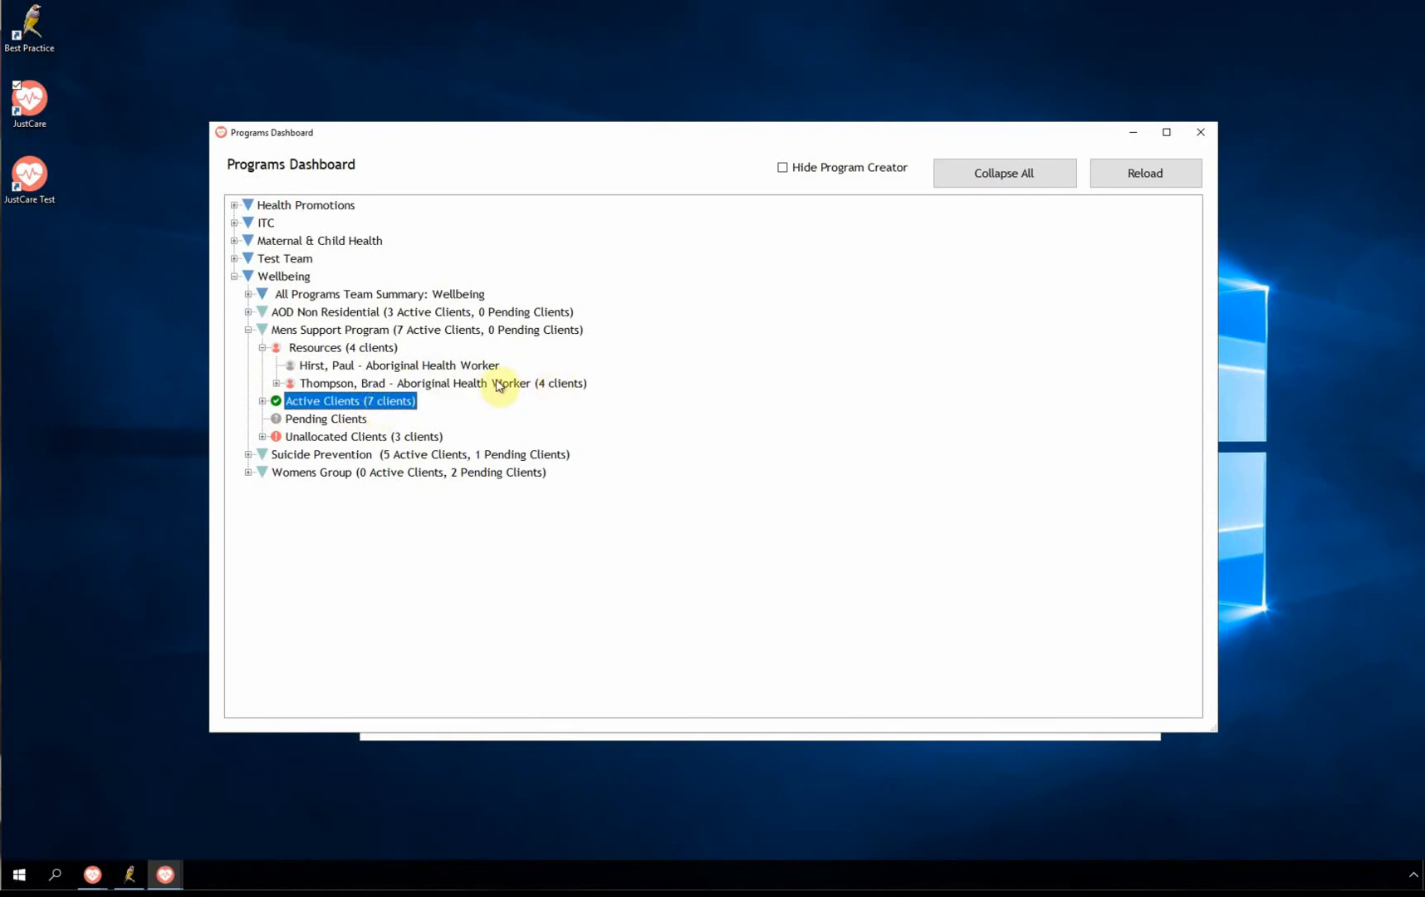
{"action": "left_click", "coordinate": [294, 439]}
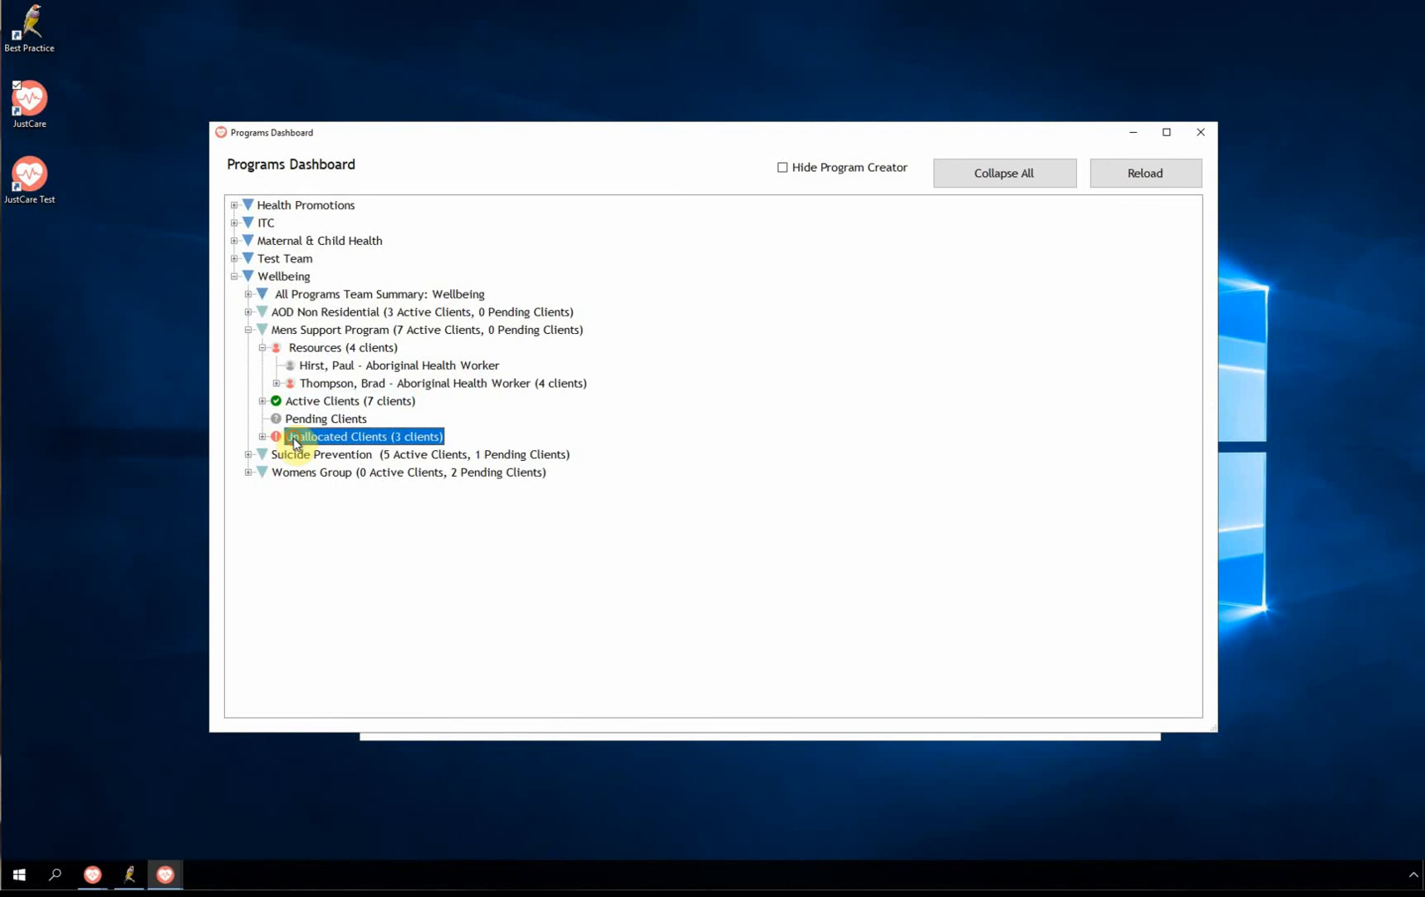
{"action": "left_click", "coordinate": [261, 437]}
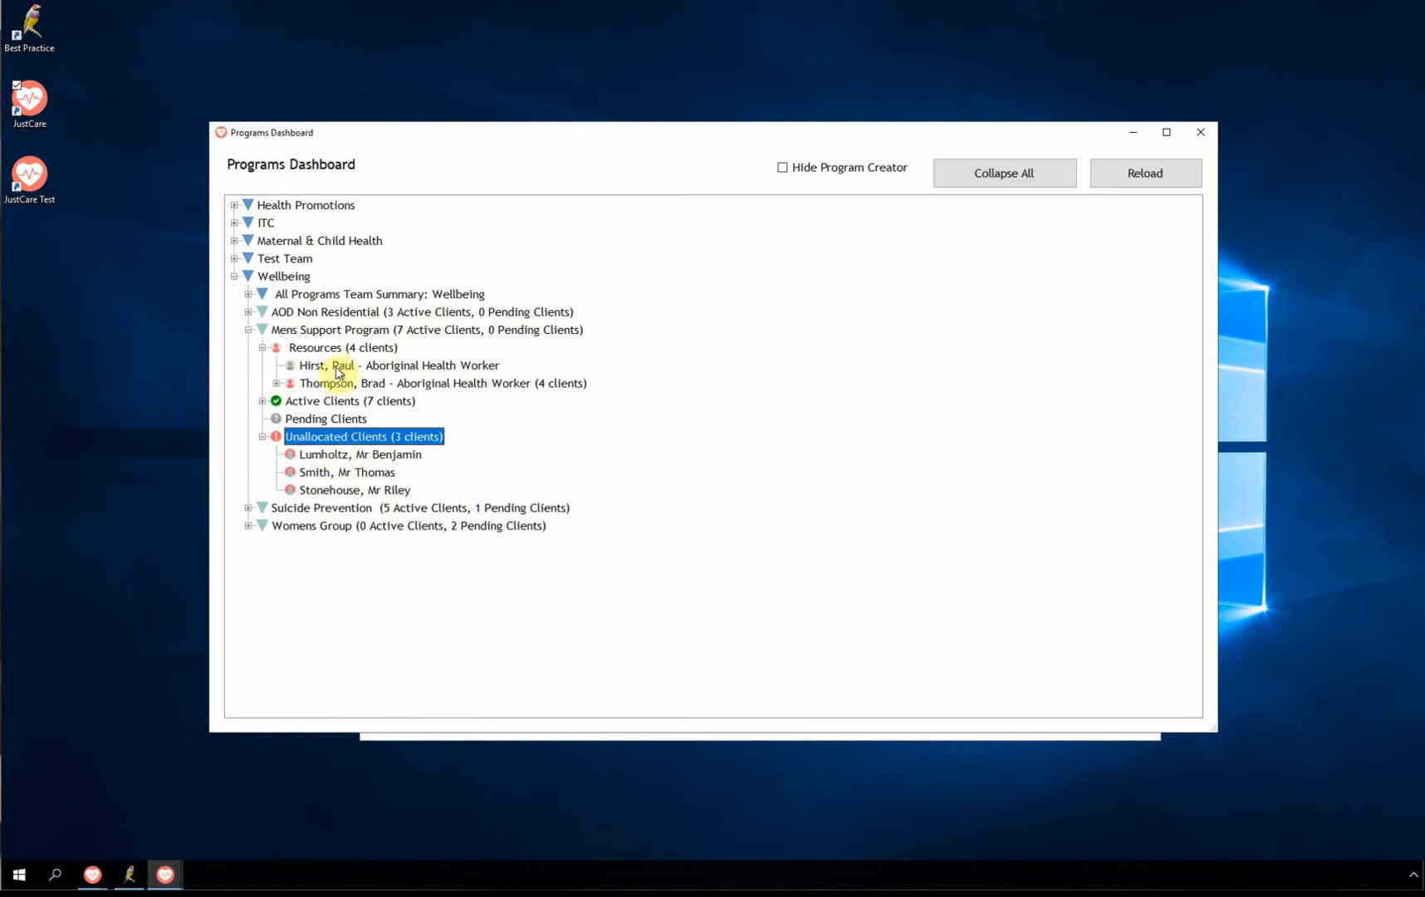
- Assign the second listed Aboriginal Health Worker as resource to the first unallocated Mens Support Program client
{"action": "double_click", "coordinate": [361, 457]}
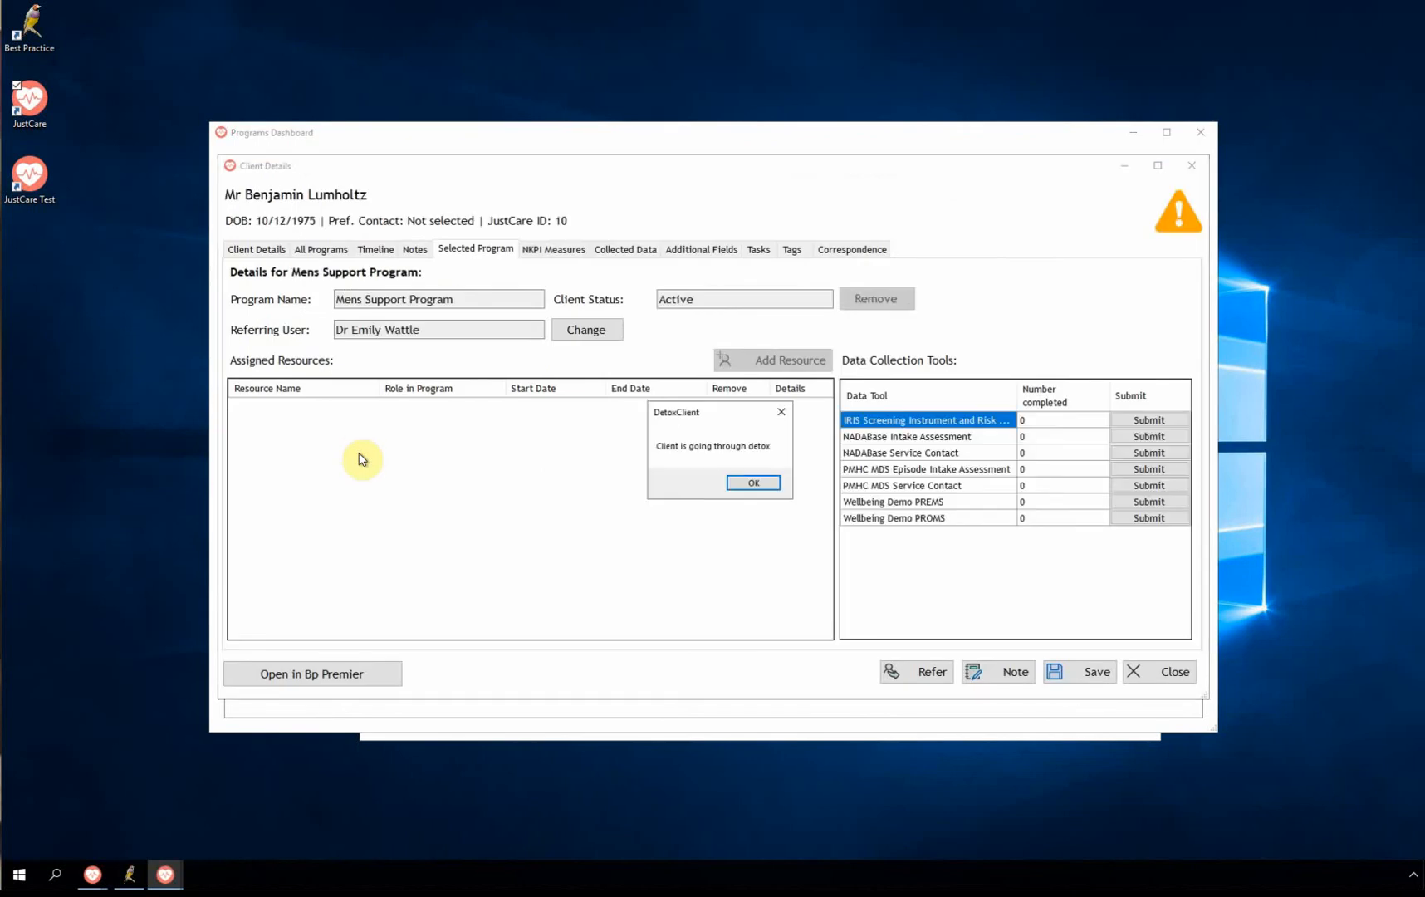
{"action": "left_click", "coordinate": [753, 482]}
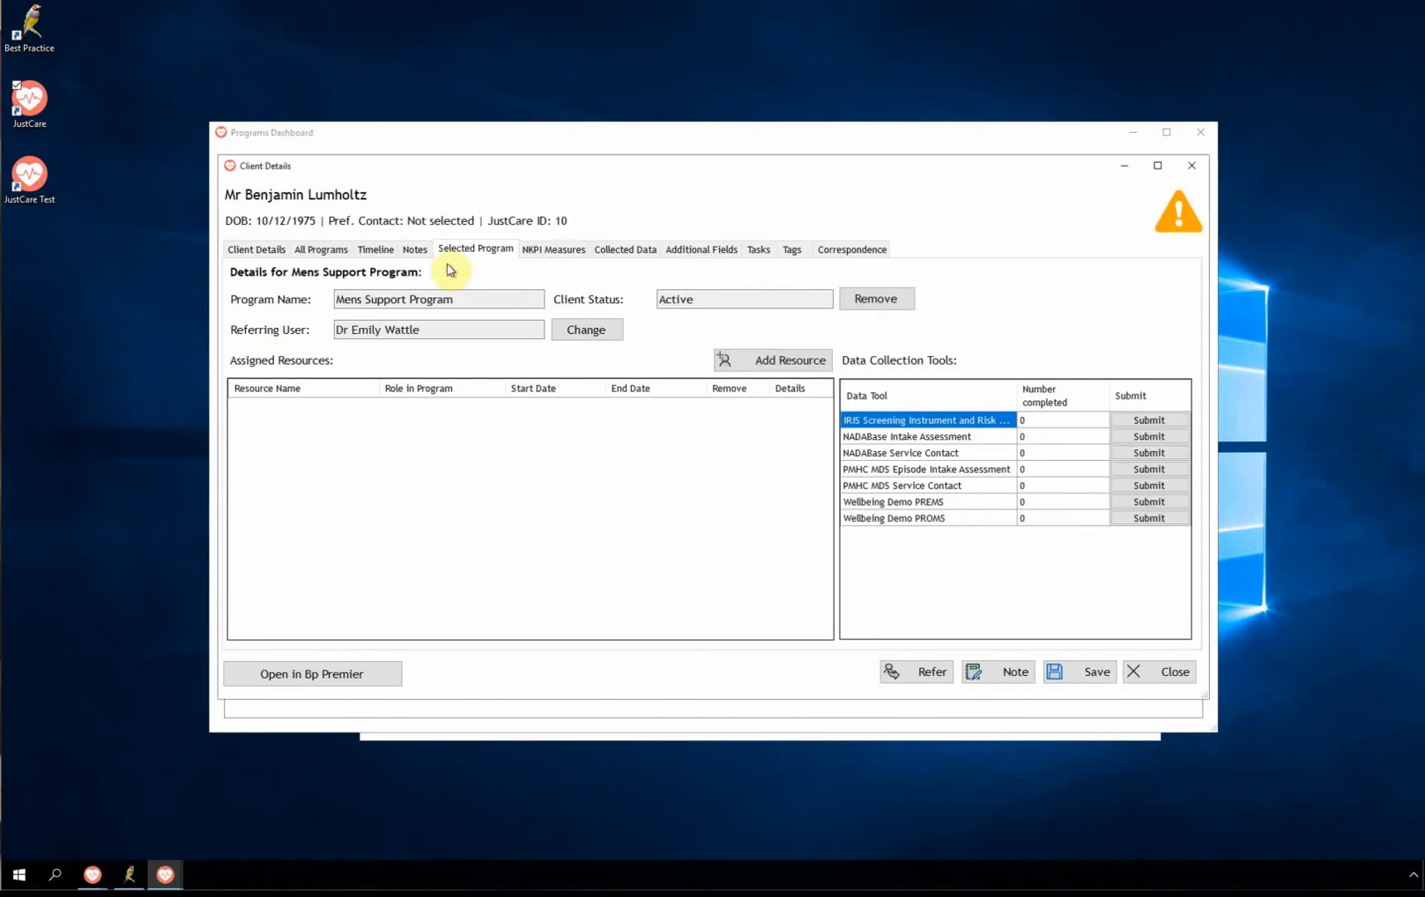
{"action": "left_click", "coordinate": [784, 363]}
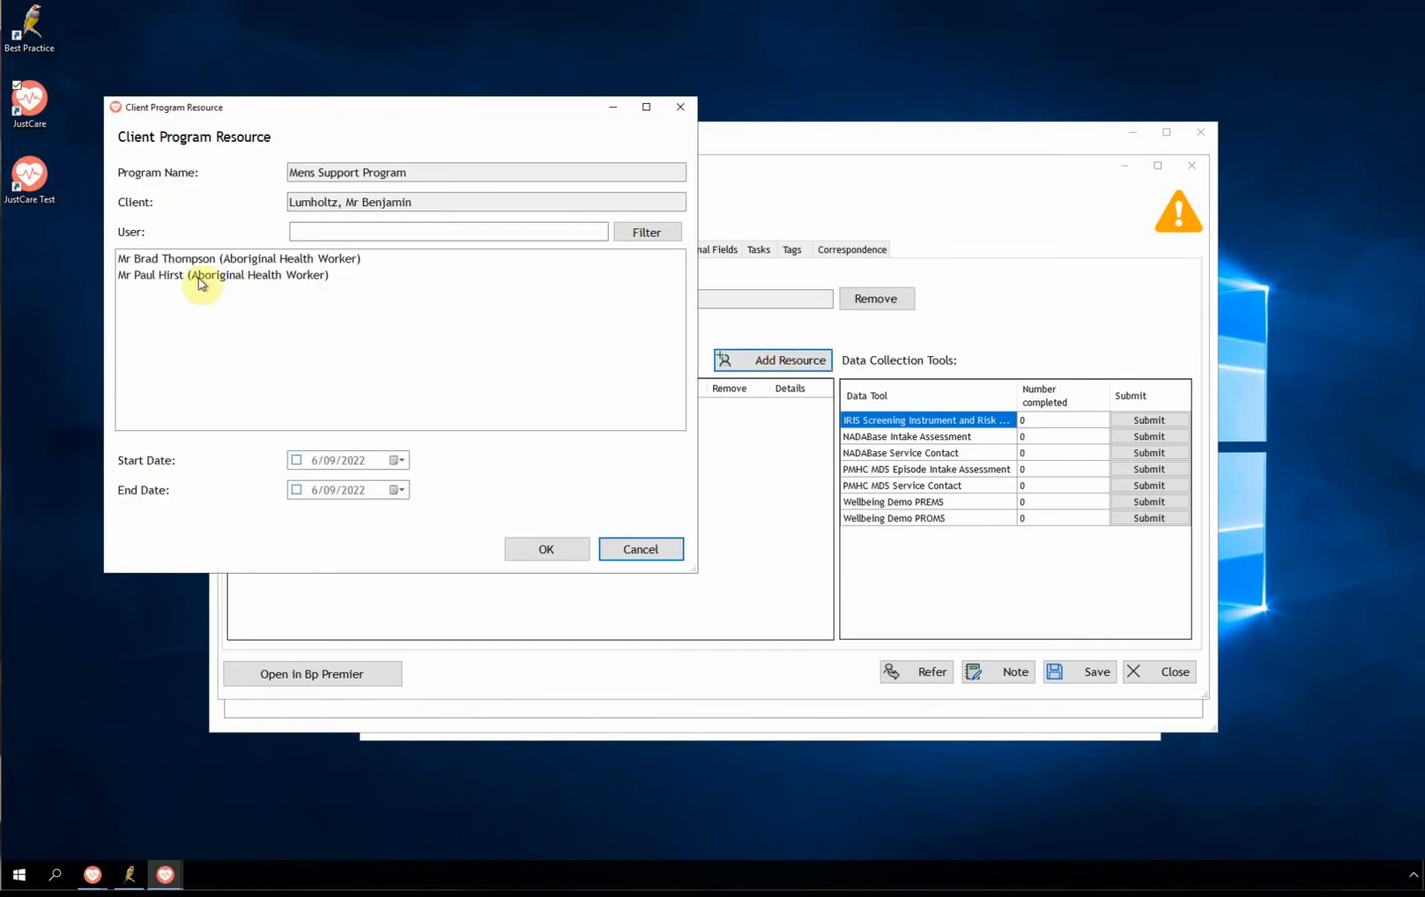
{"action": "left_click", "coordinate": [179, 279]}
{"action": "left_click", "coordinate": [547, 548]}
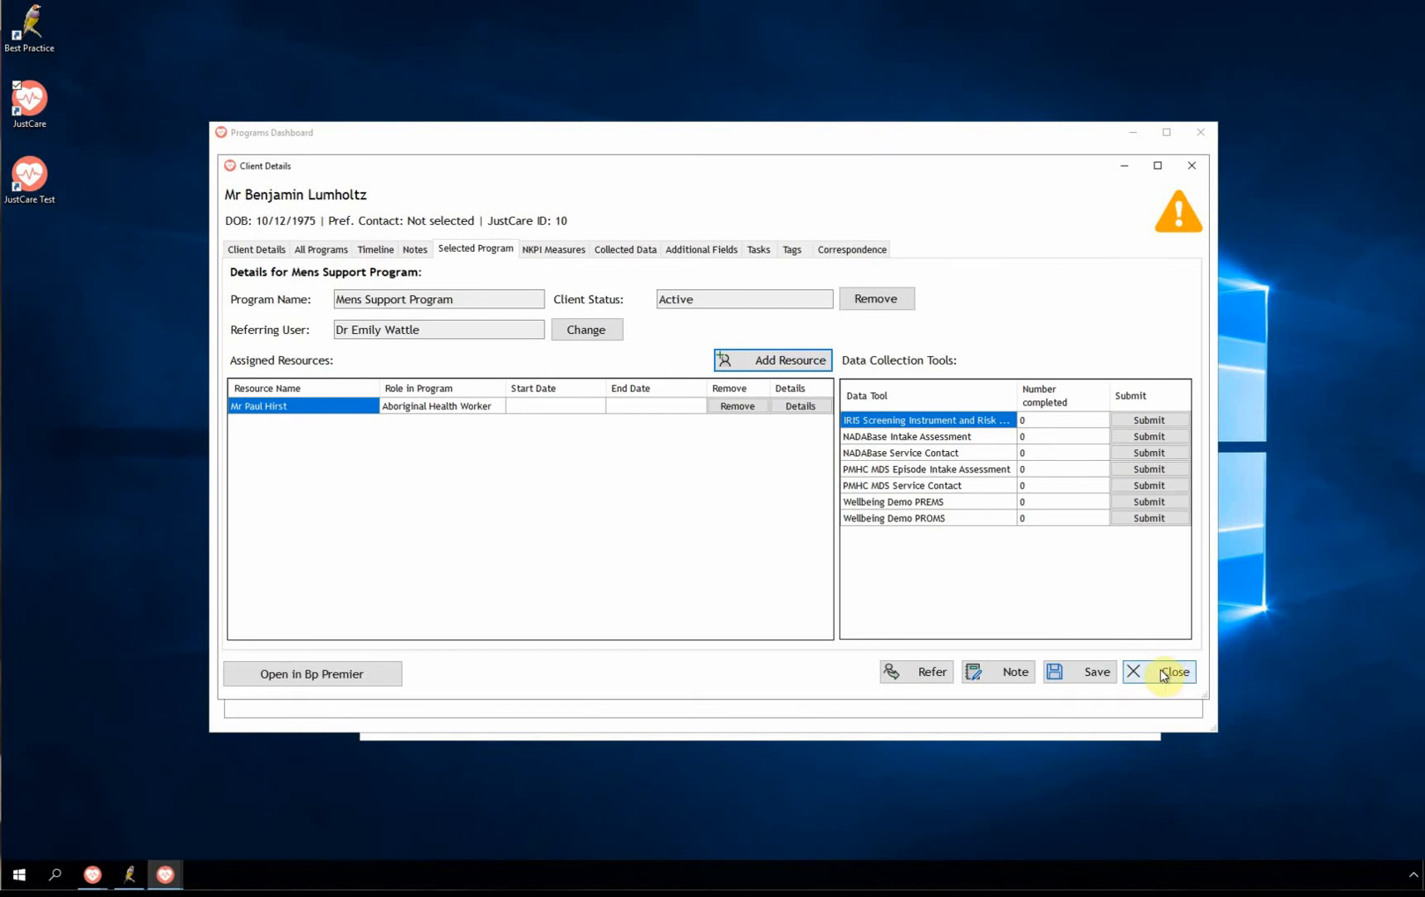
{"action": "left_click", "coordinate": [1162, 674]}
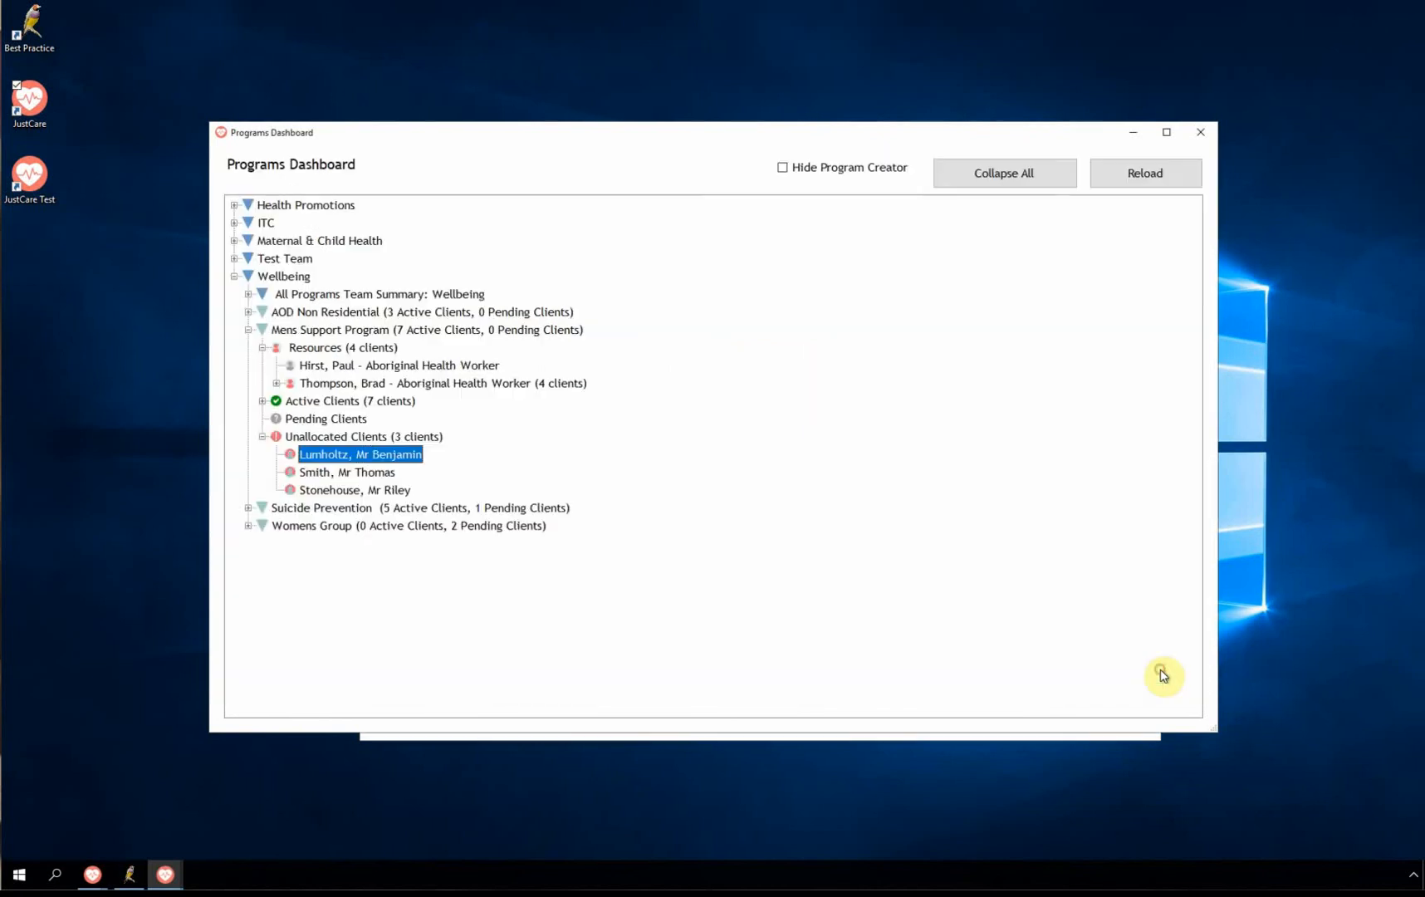
- Assign the same Aboriginal Health Worker as resource to the second unallocated client
{"action": "double_click", "coordinate": [357, 472]}
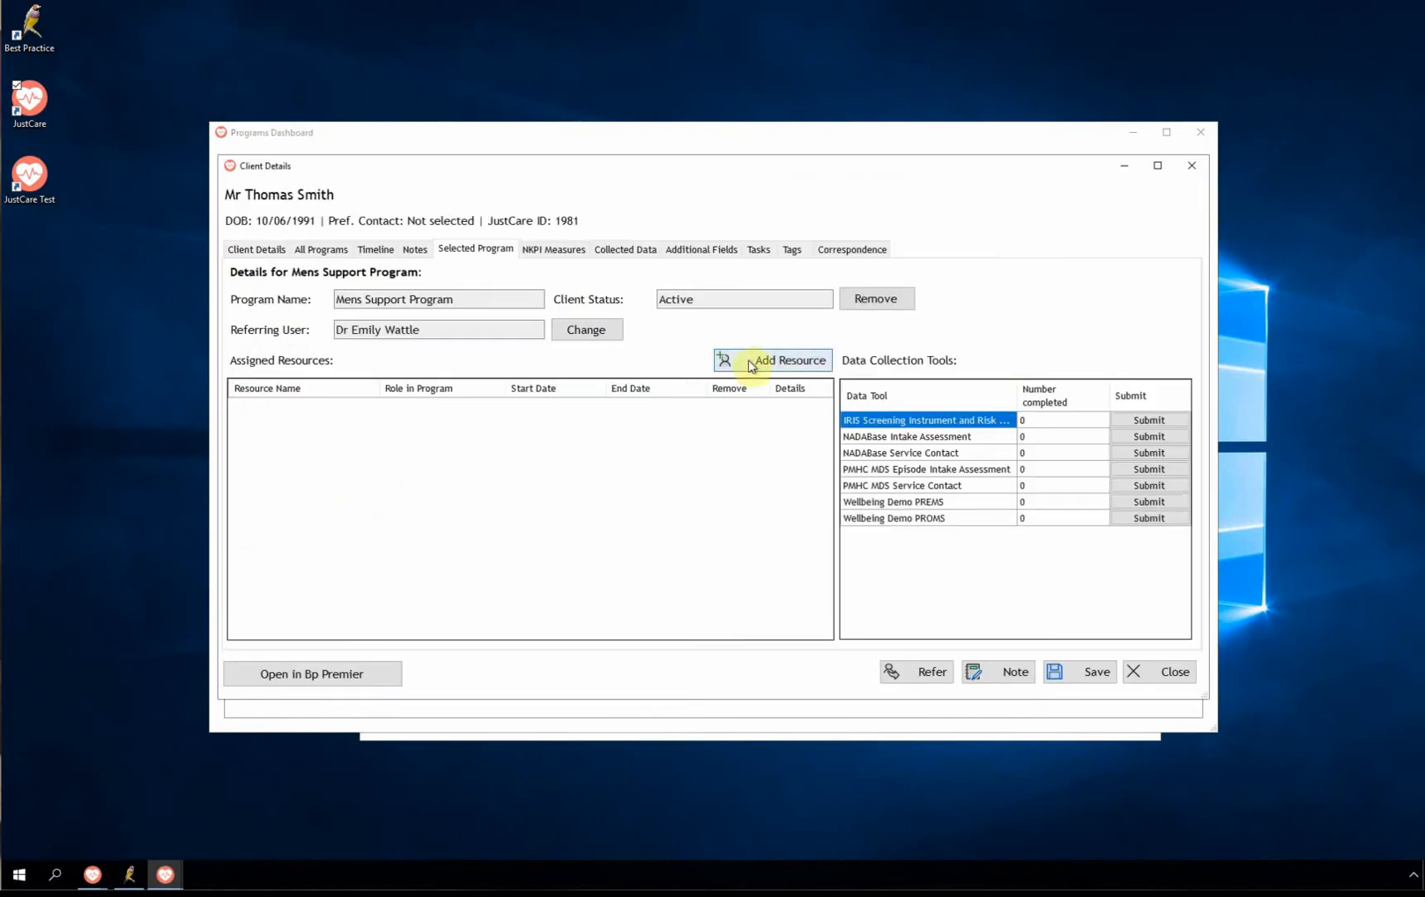
{"action": "left_click", "coordinate": [752, 363]}
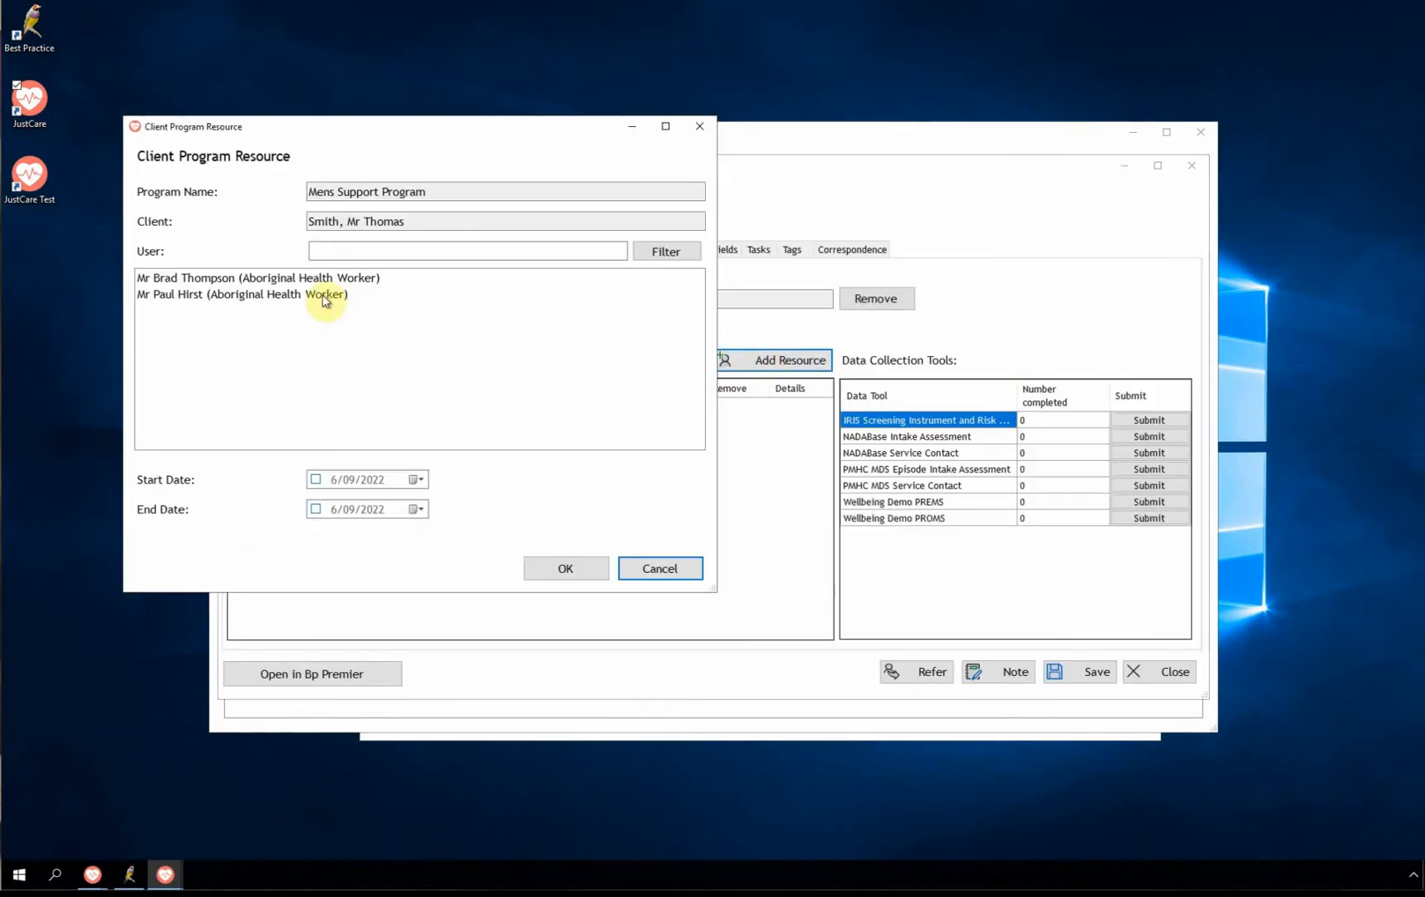
{"action": "left_click", "coordinate": [325, 298]}
{"action": "left_click", "coordinate": [556, 567]}
{"action": "left_click", "coordinate": [1155, 673]}
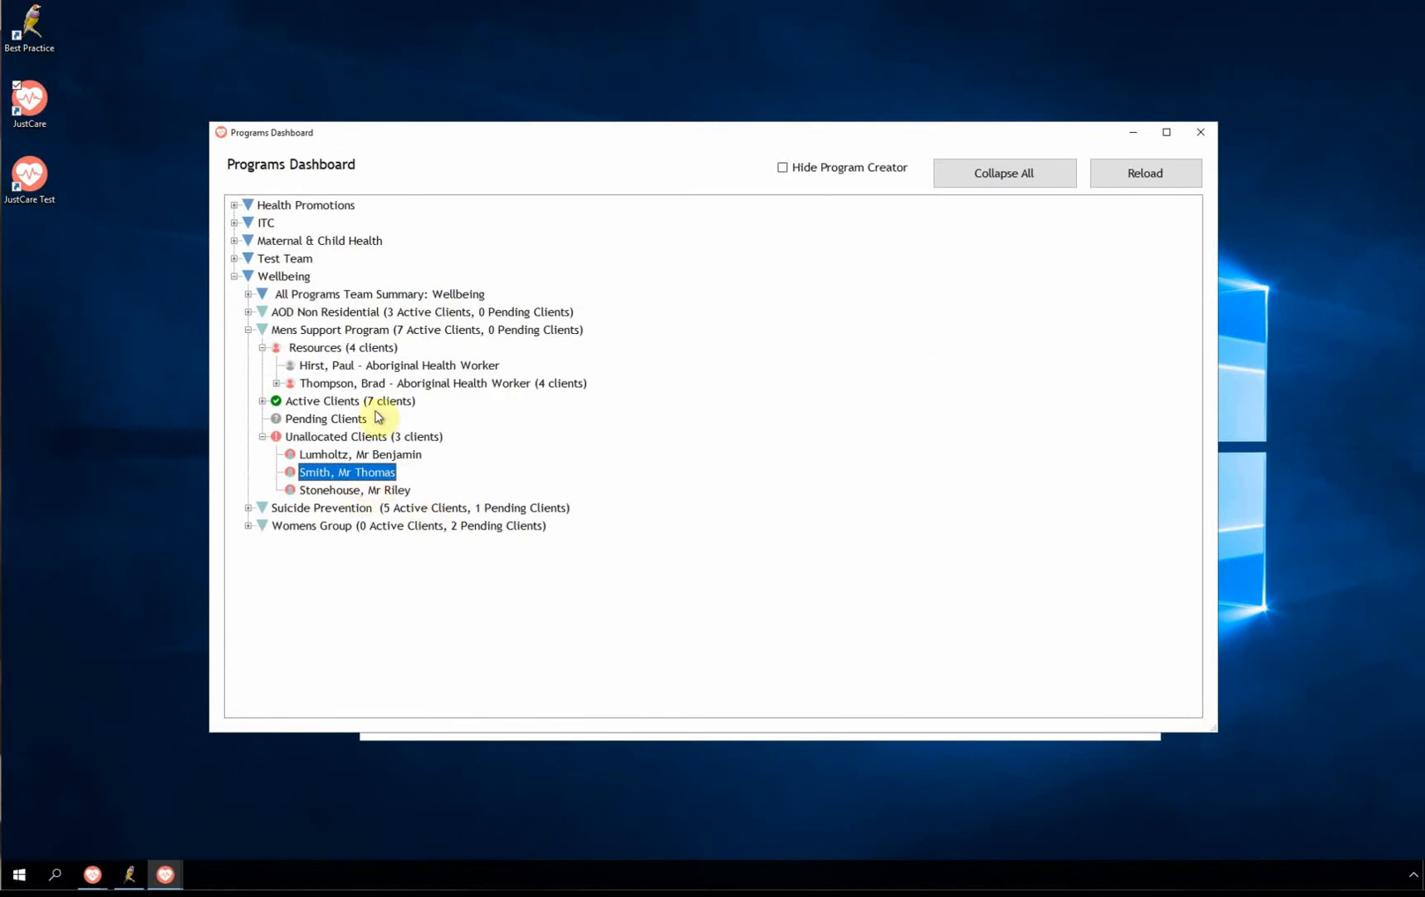
- Assign the same Aboriginal Health Worker as resource to the third unallocated client
{"action": "double_click", "coordinate": [375, 497]}
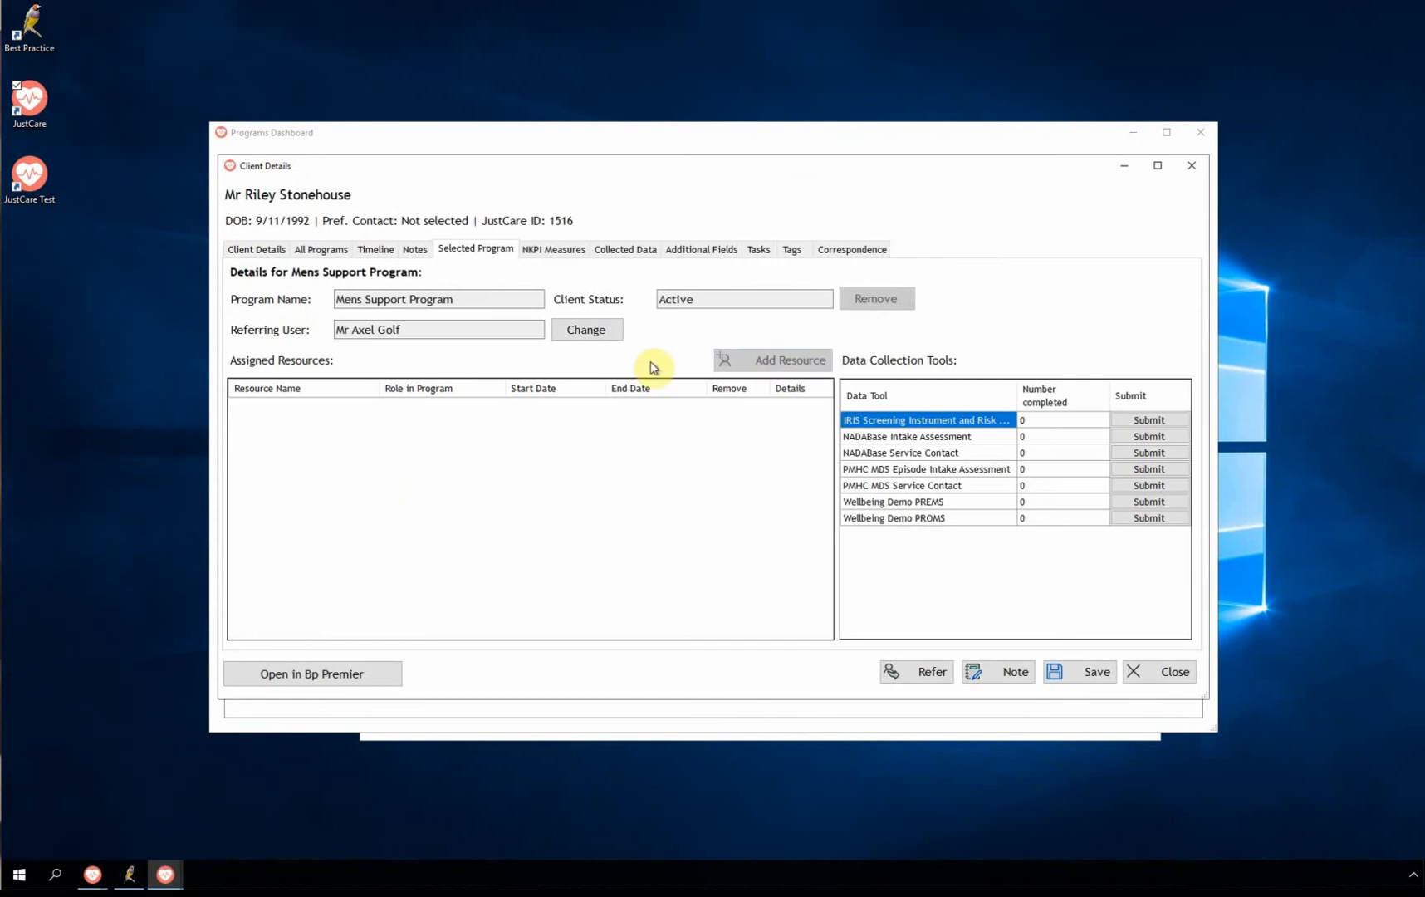
{"action": "left_click", "coordinate": [763, 360]}
{"action": "left_click", "coordinate": [261, 314]}
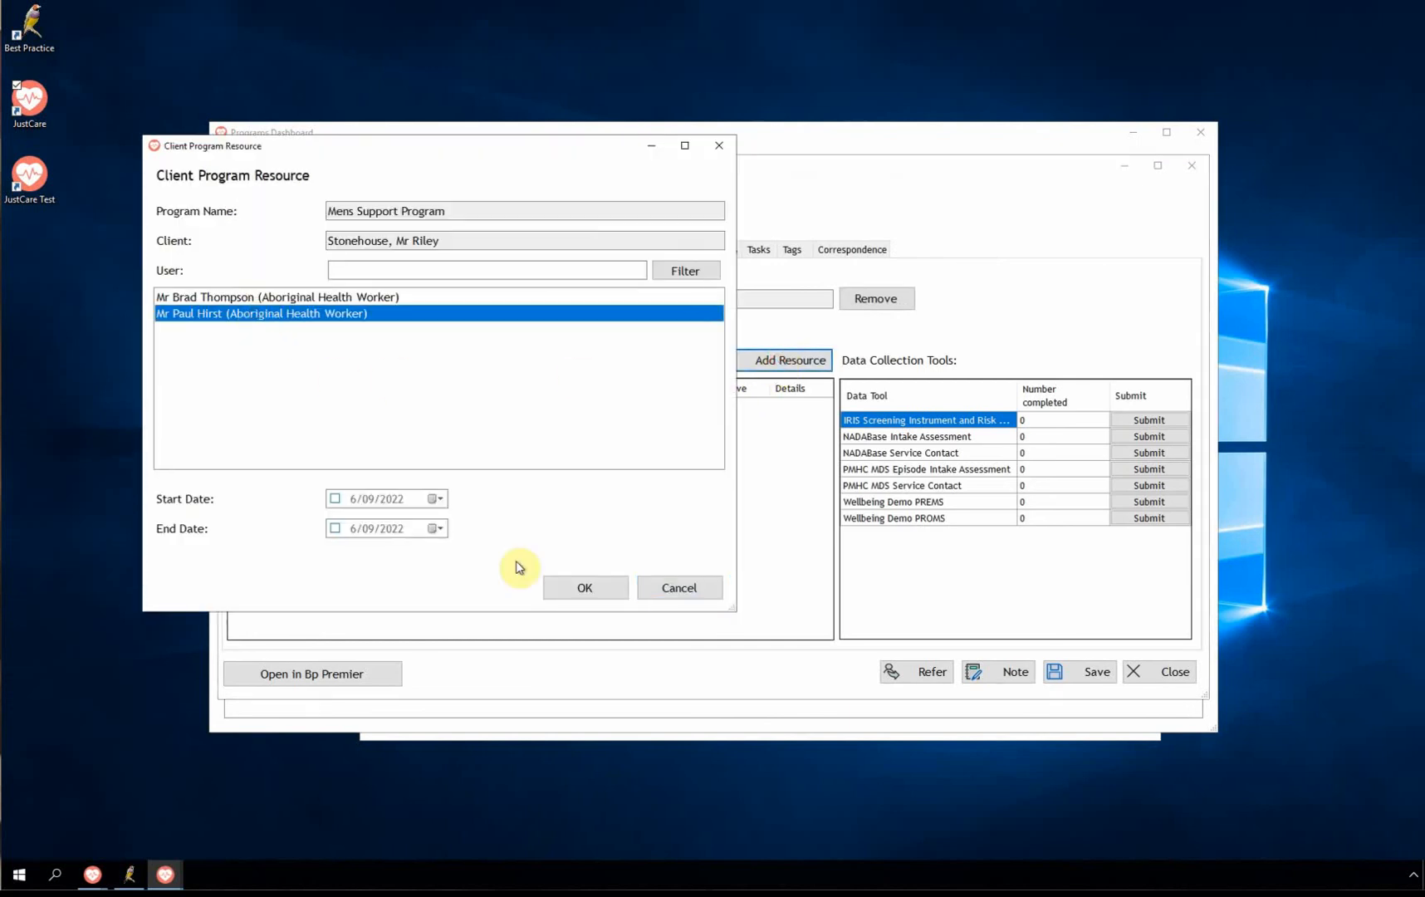
{"action": "left_click", "coordinate": [585, 587]}
{"action": "left_click", "coordinate": [1159, 672]}
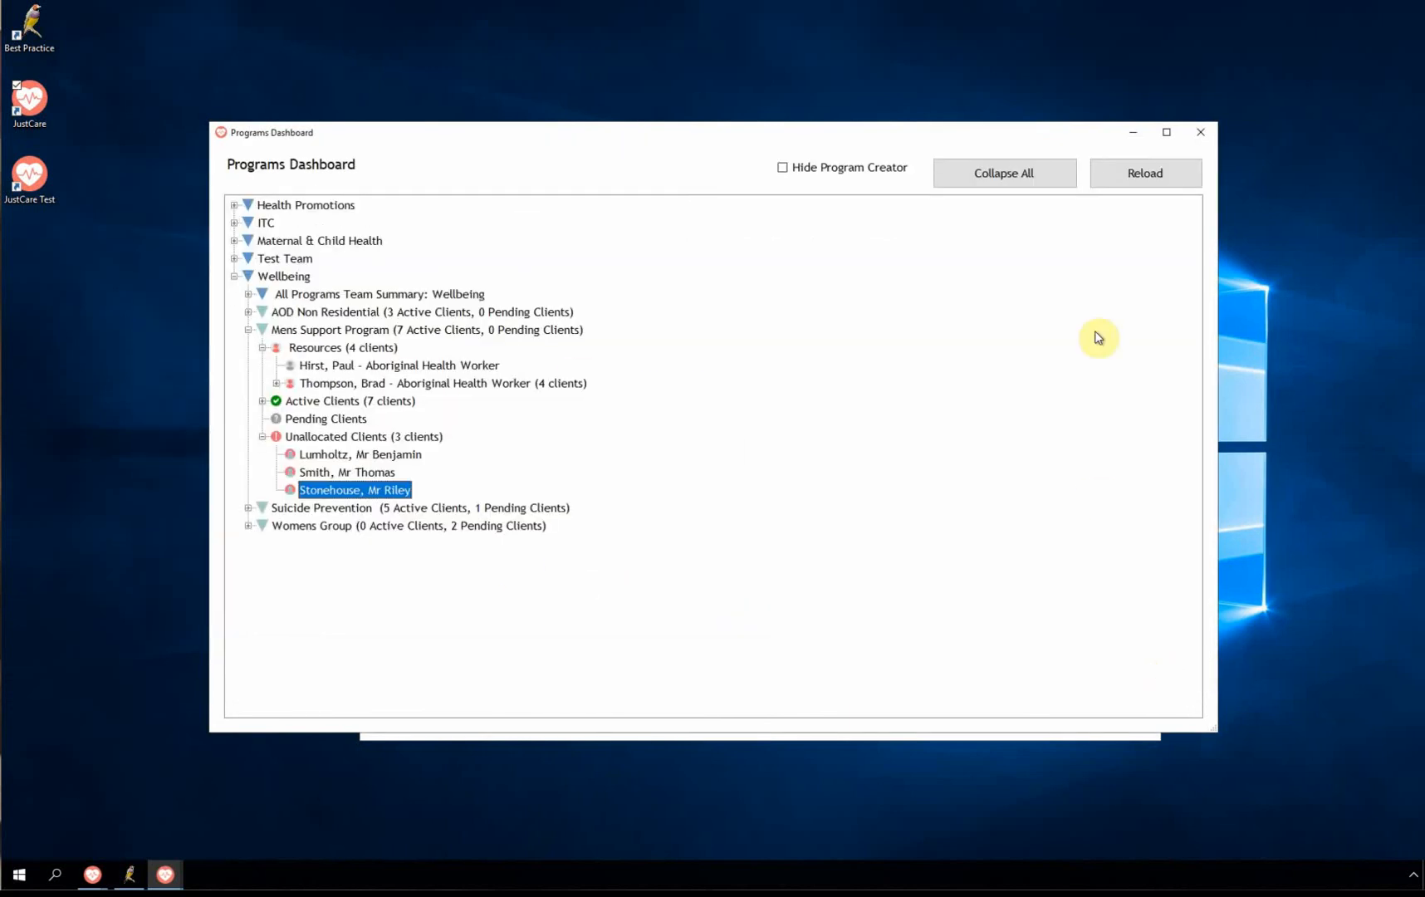
- Reload the dashboard and expand the Mens Support Program resources down to the second worker's client list
{"action": "left_click", "coordinate": [1151, 181]}
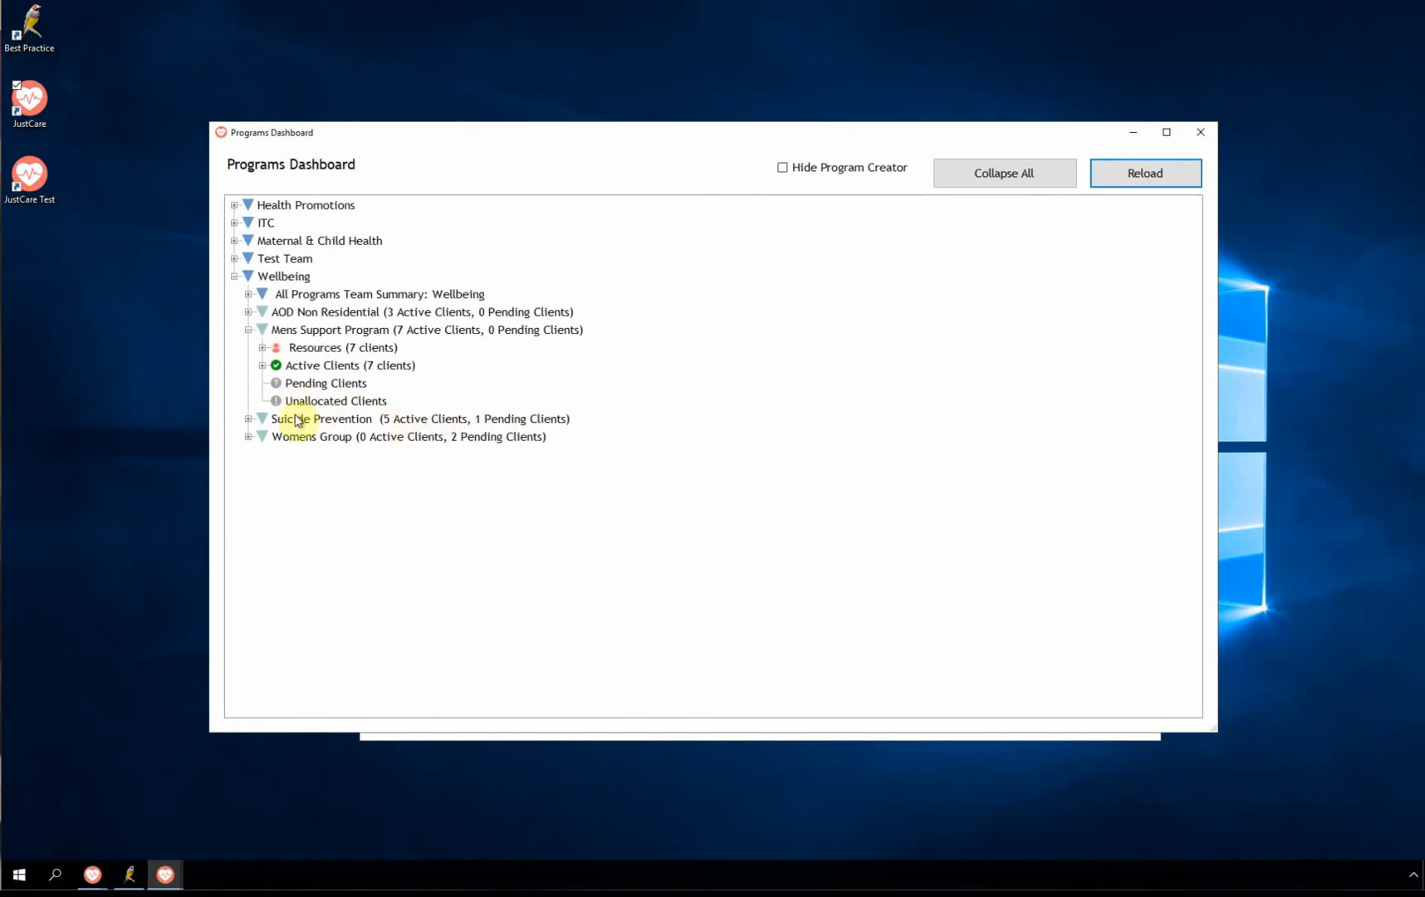
{"action": "left_click", "coordinate": [262, 347]}
{"action": "left_click", "coordinate": [342, 365]}
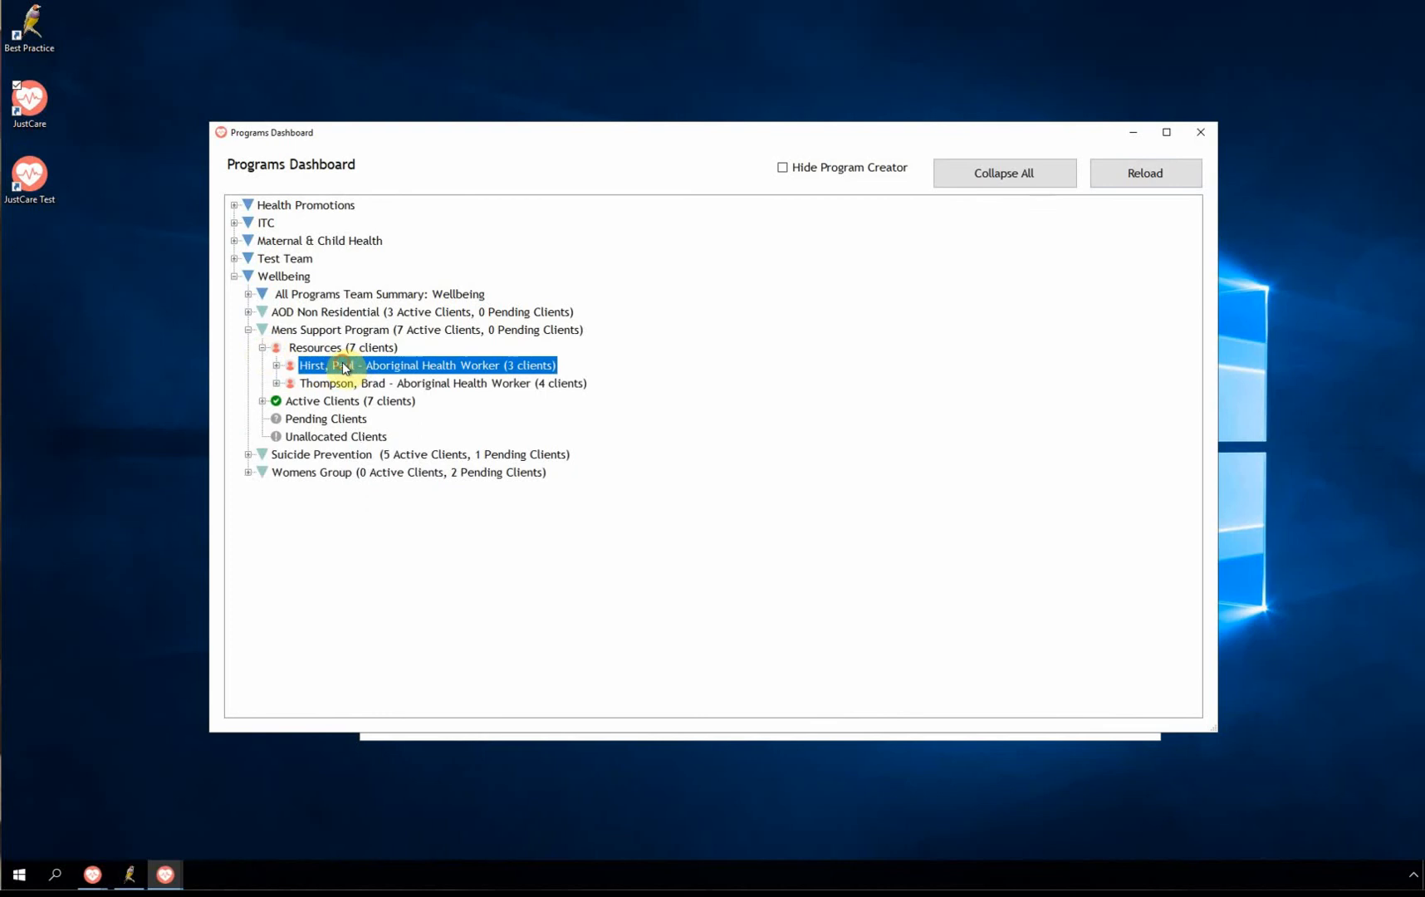
{"action": "left_click", "coordinate": [365, 384]}
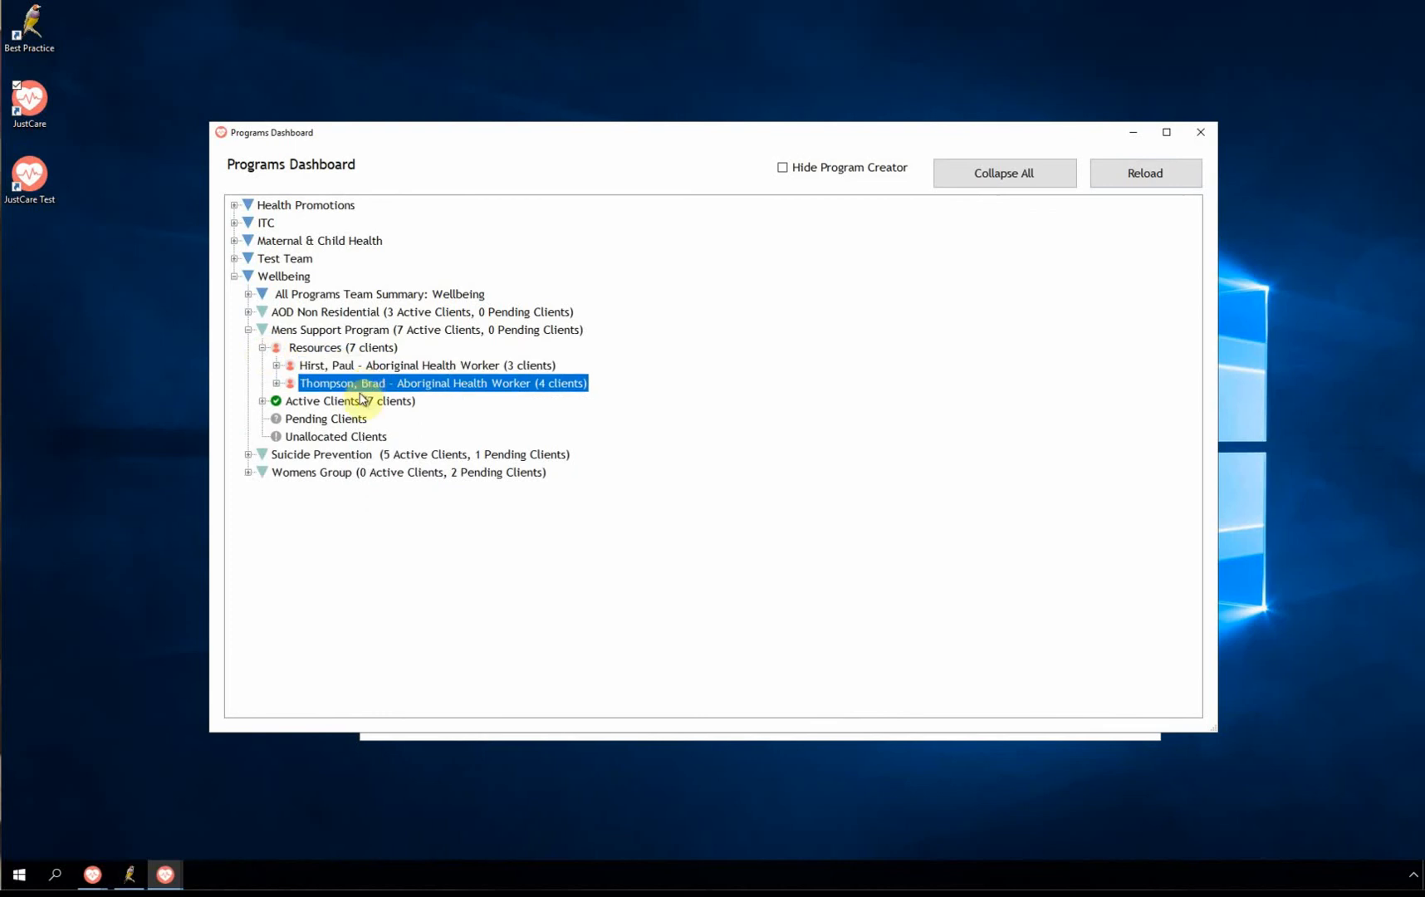
{"action": "left_click", "coordinate": [276, 383]}
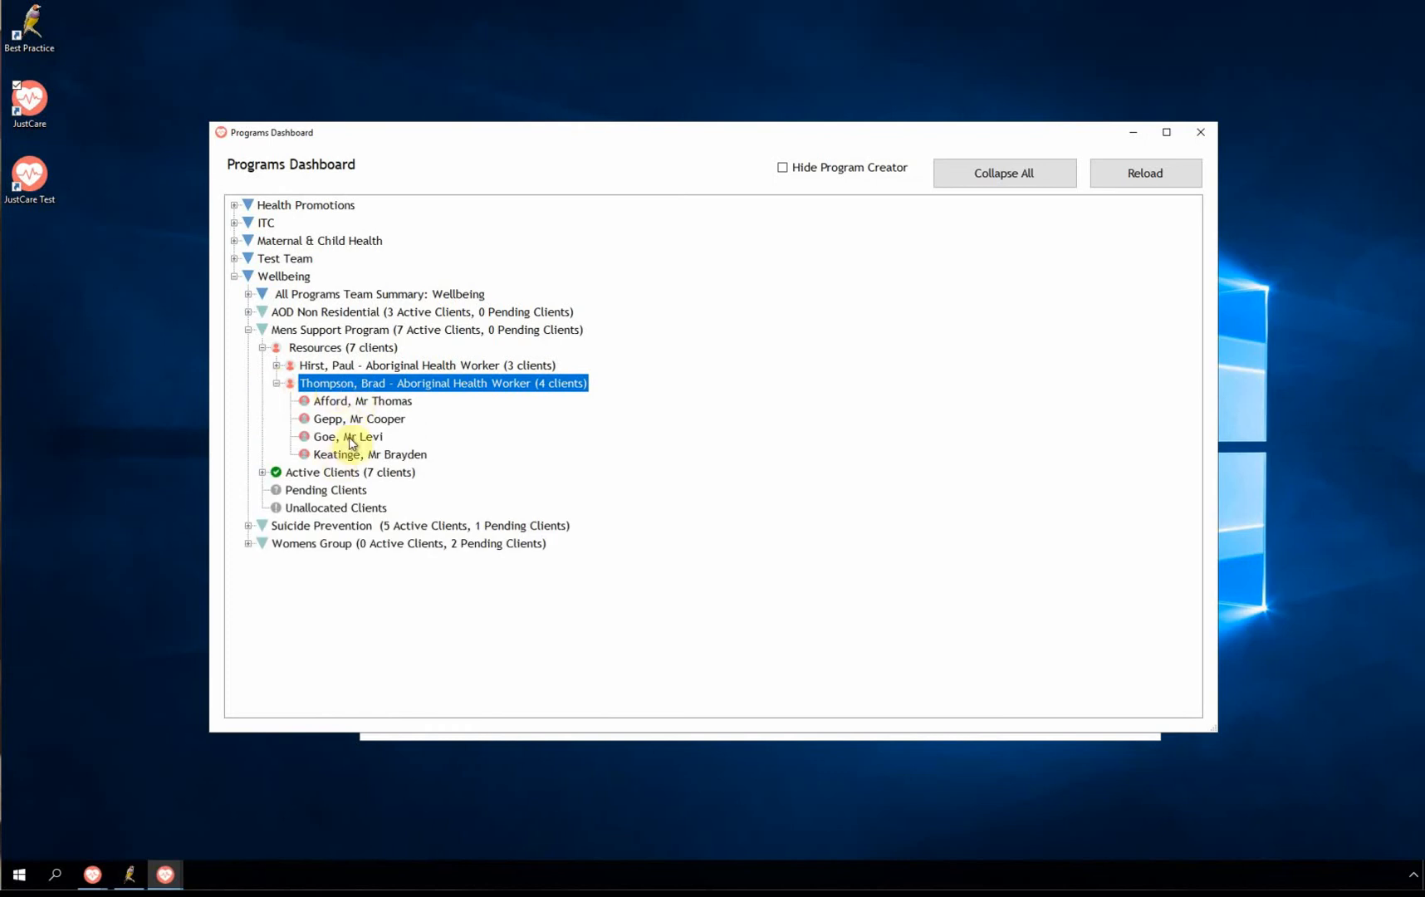
- Open the first client under the second worker, dismiss the alerts, and remove the assigned resource from the client
{"action": "left_click", "coordinate": [364, 401]}
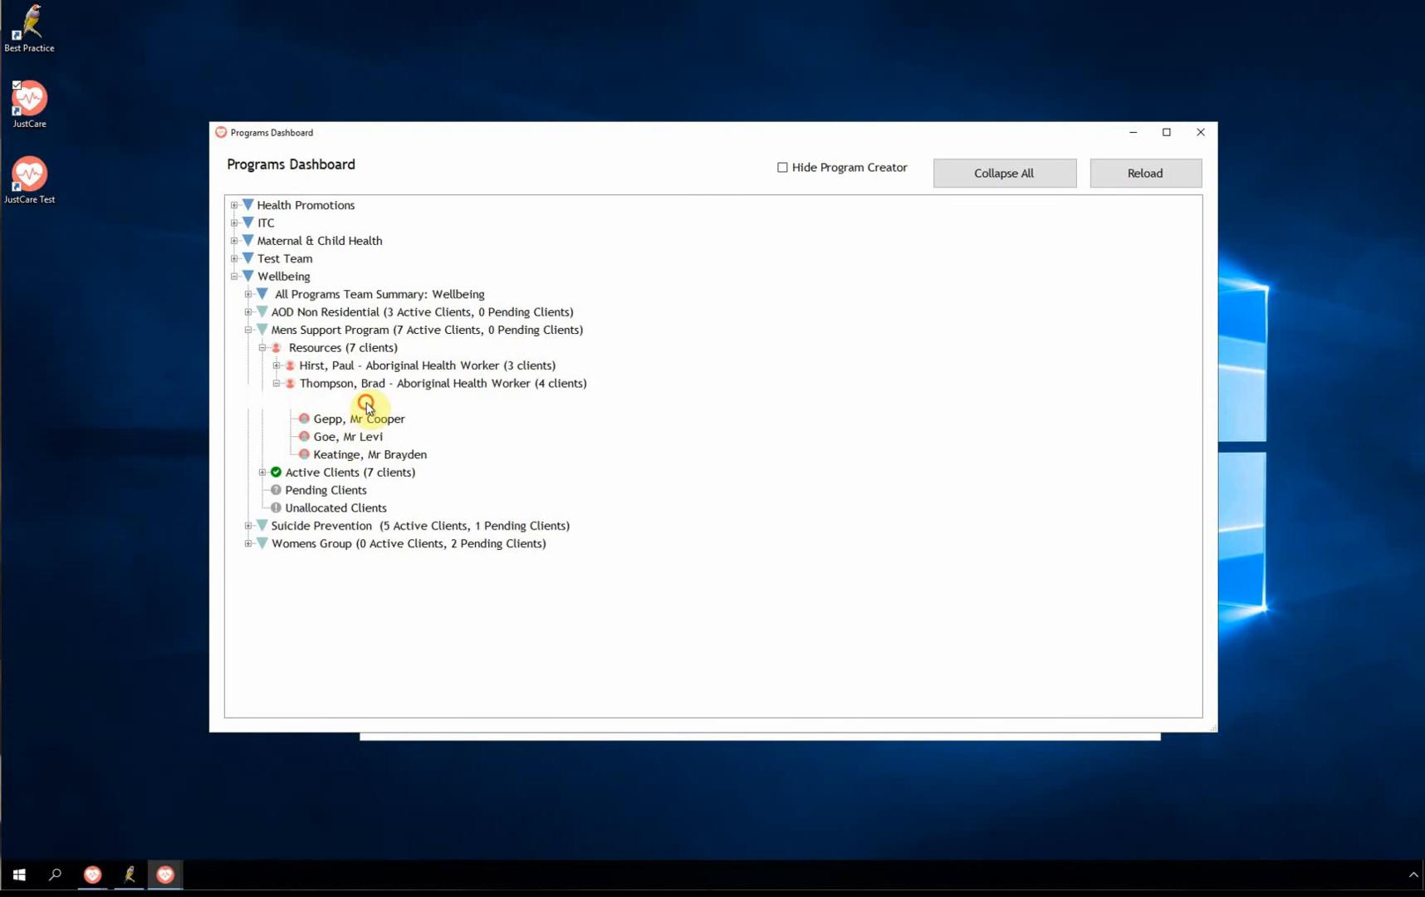
{"action": "double_click", "coordinate": [362, 405]}
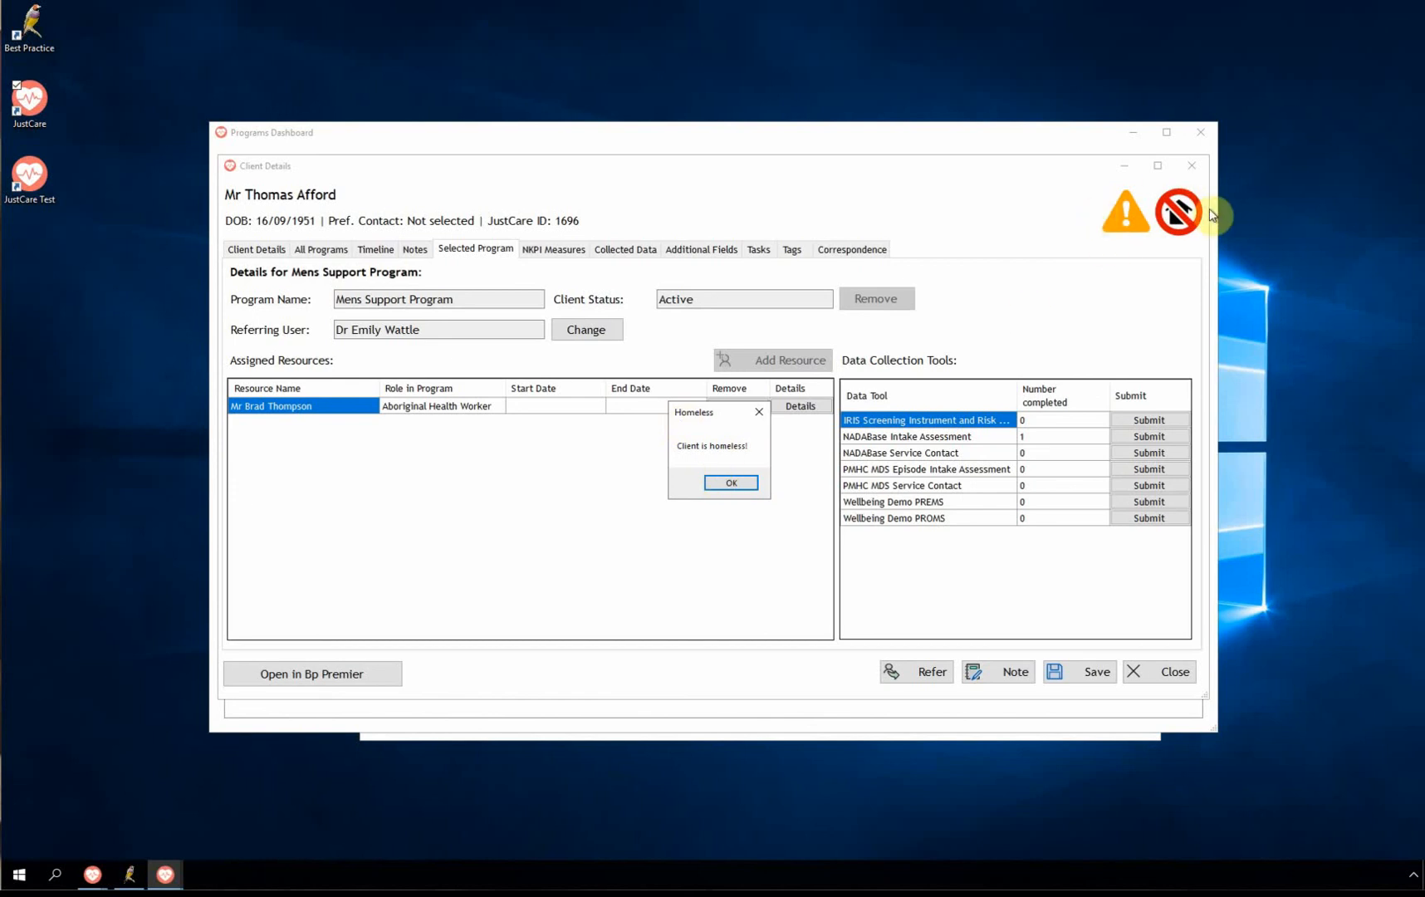
{"action": "left_click", "coordinate": [732, 483]}
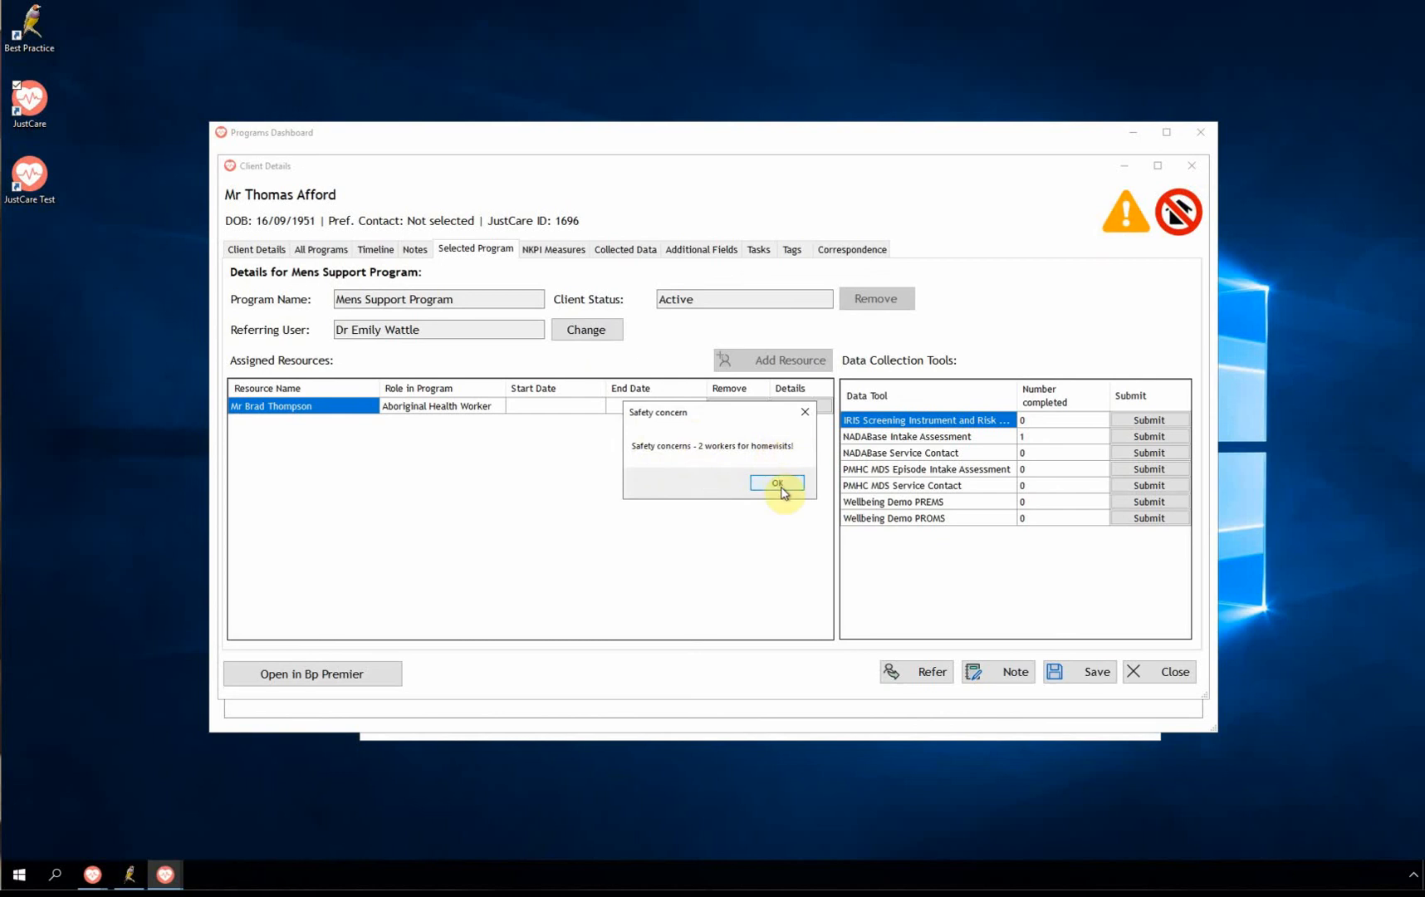
{"action": "left_click", "coordinate": [778, 487]}
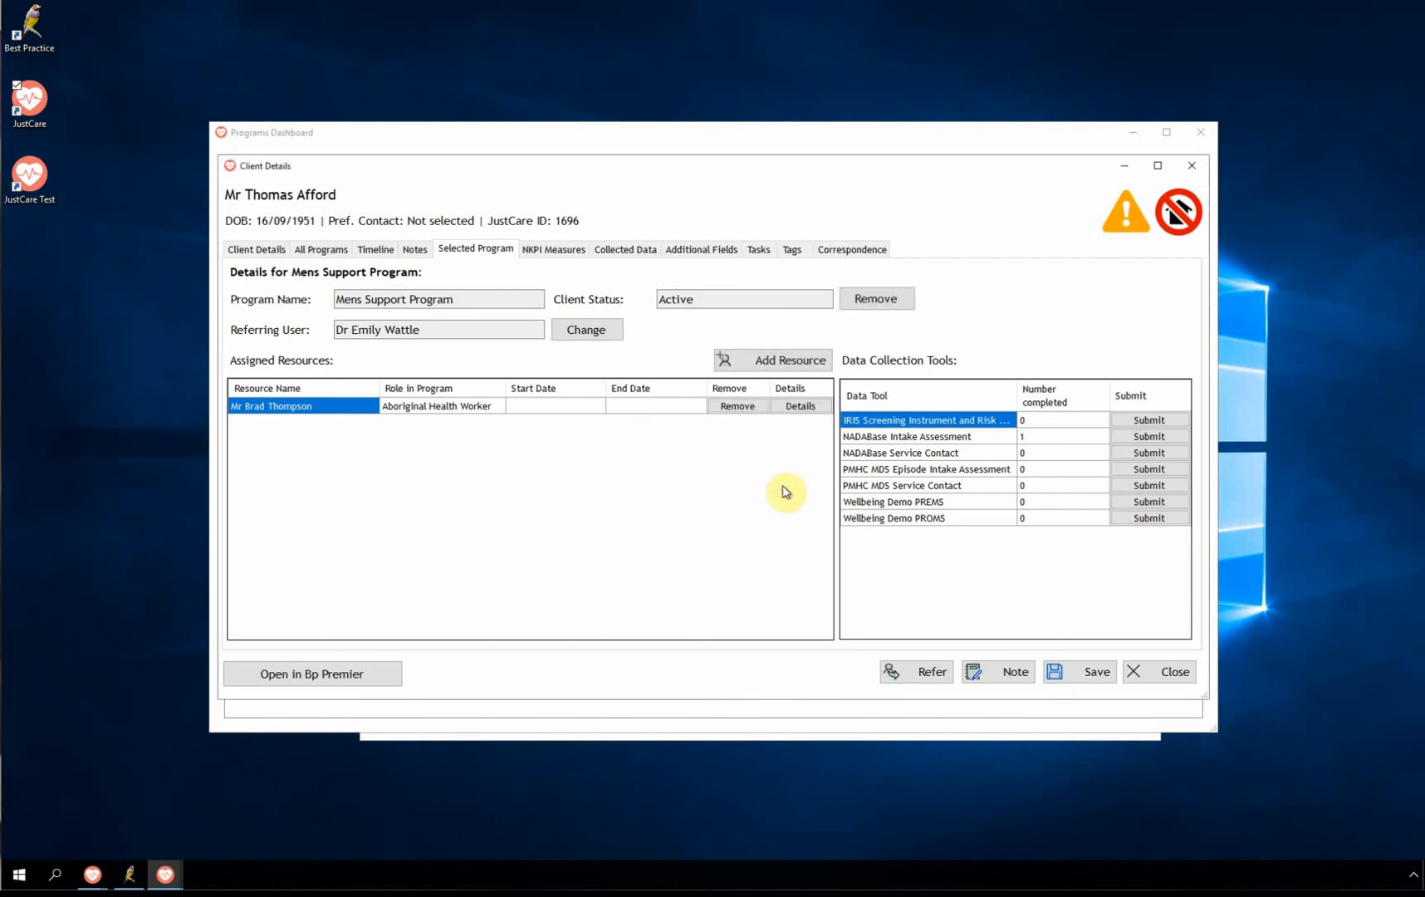
{"action": "left_click", "coordinate": [737, 406]}
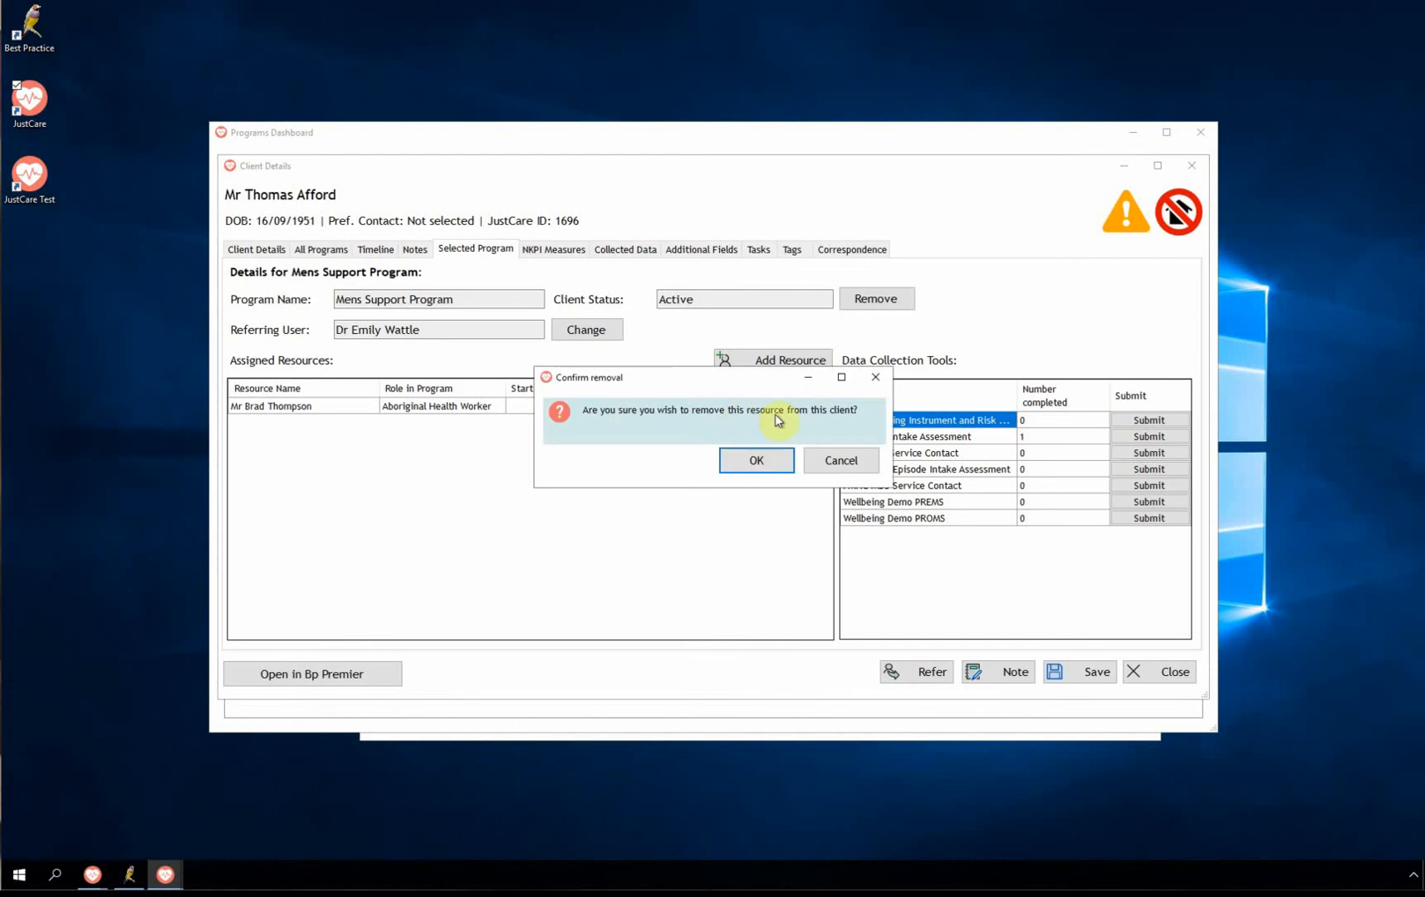
{"action": "left_click", "coordinate": [764, 460]}
- Add the other Aboriginal Health Worker as the client's resource and close the client details
{"action": "left_click", "coordinate": [788, 362]}
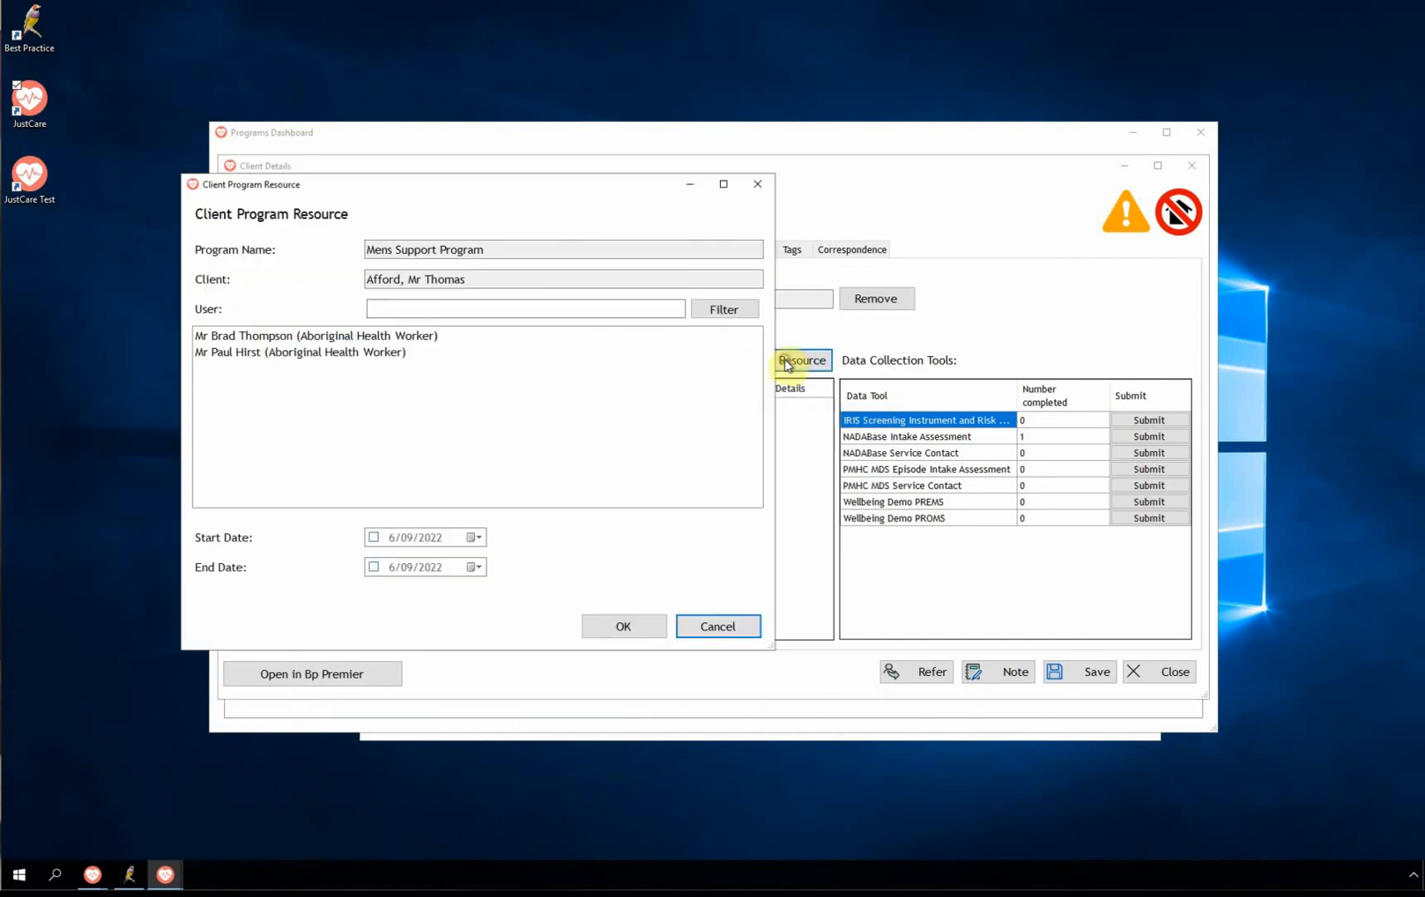
{"action": "left_click", "coordinate": [249, 352]}
{"action": "left_click", "coordinate": [623, 626]}
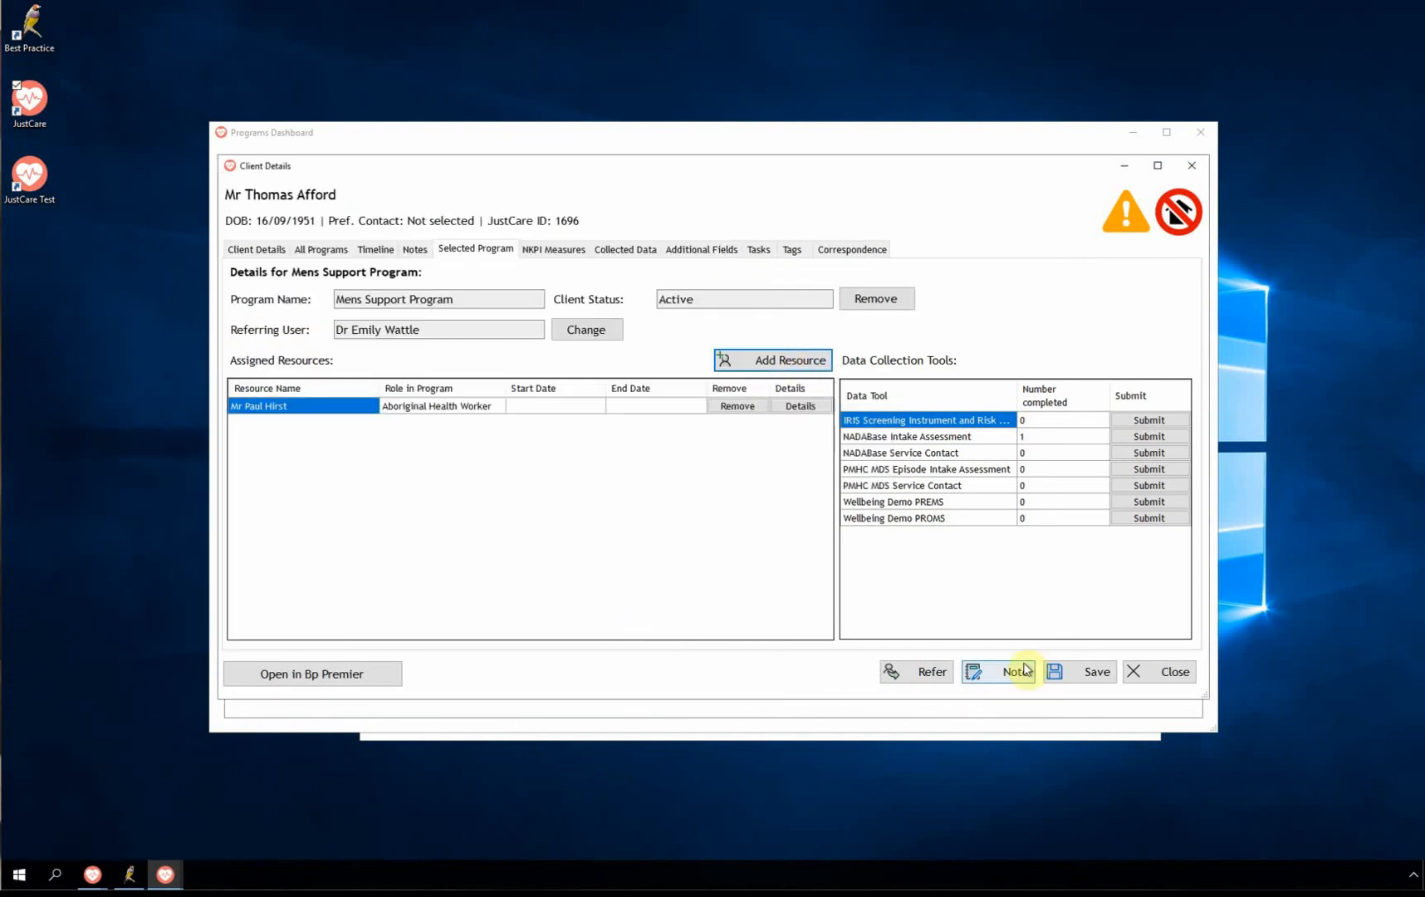
{"action": "left_click", "coordinate": [1159, 673]}
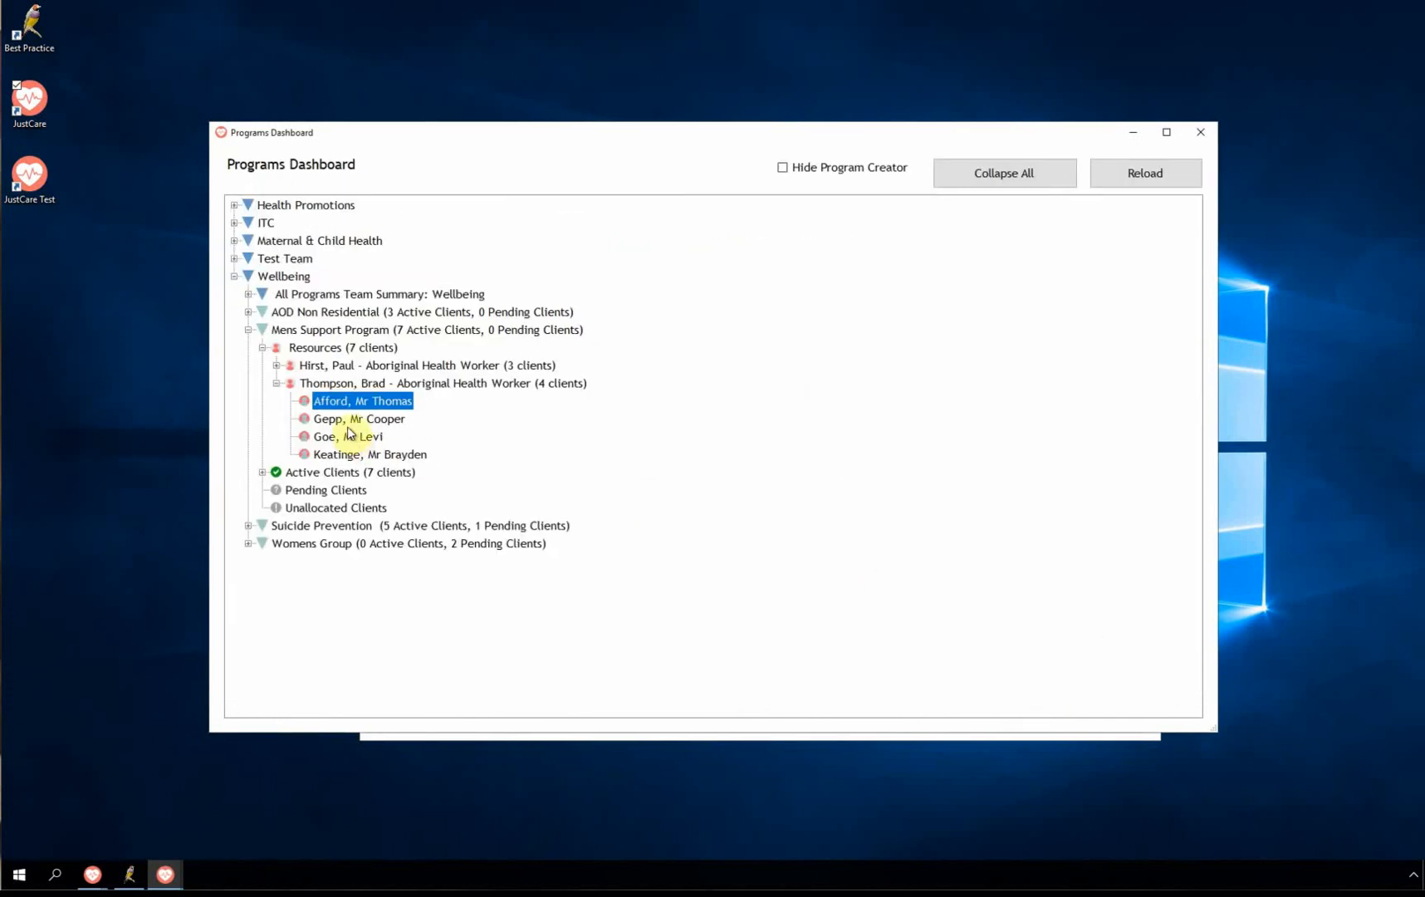
- Reopen the first client under the second worker, dismiss the alerts, and add the second Aboriginal Health Worker back as an additional resource
{"action": "double_click", "coordinate": [362, 401]}
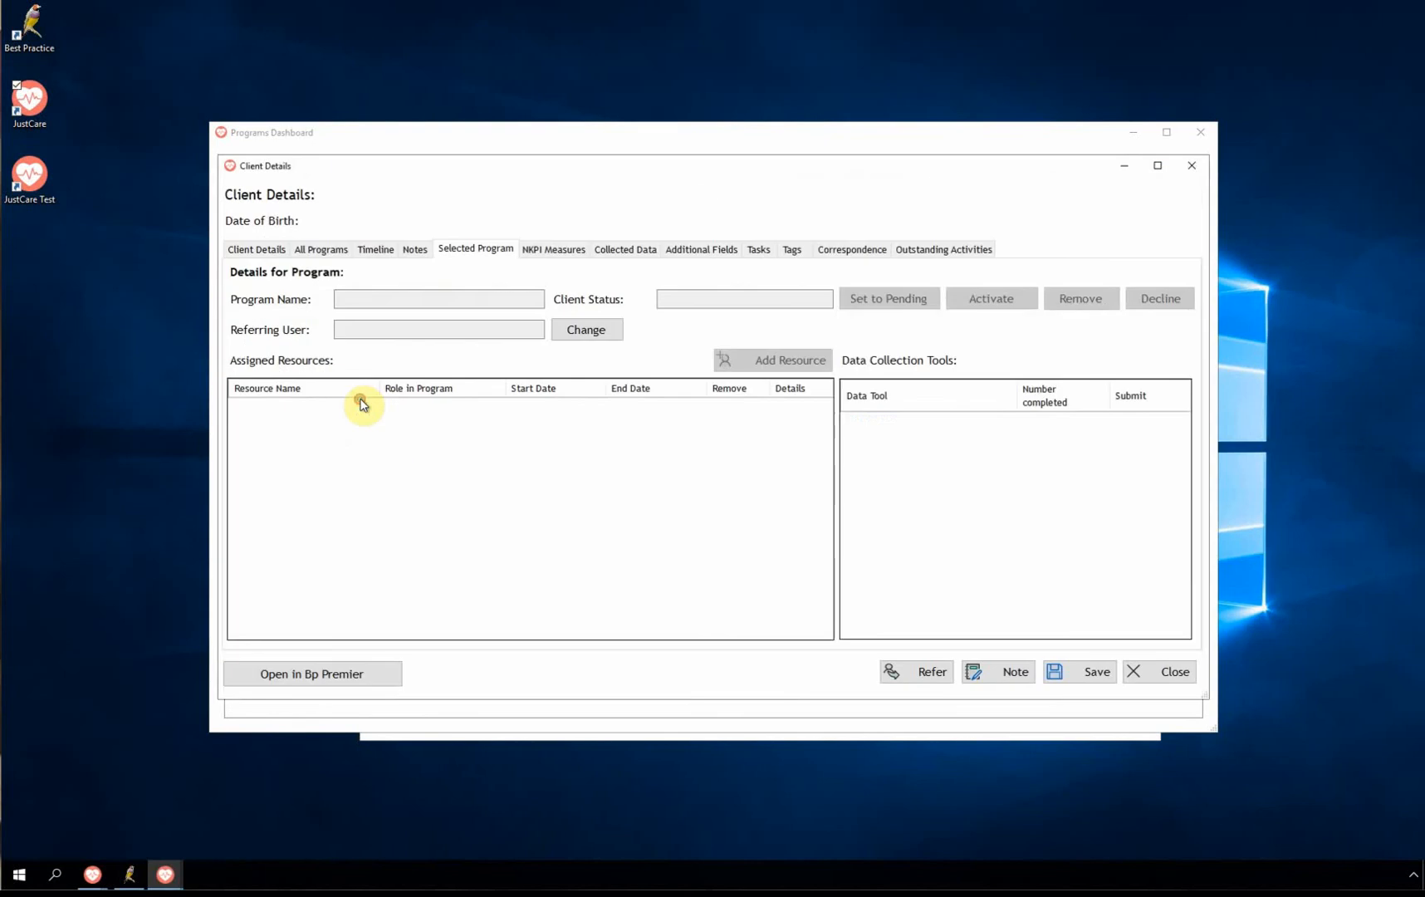
{"action": "left_click", "coordinate": [737, 484]}
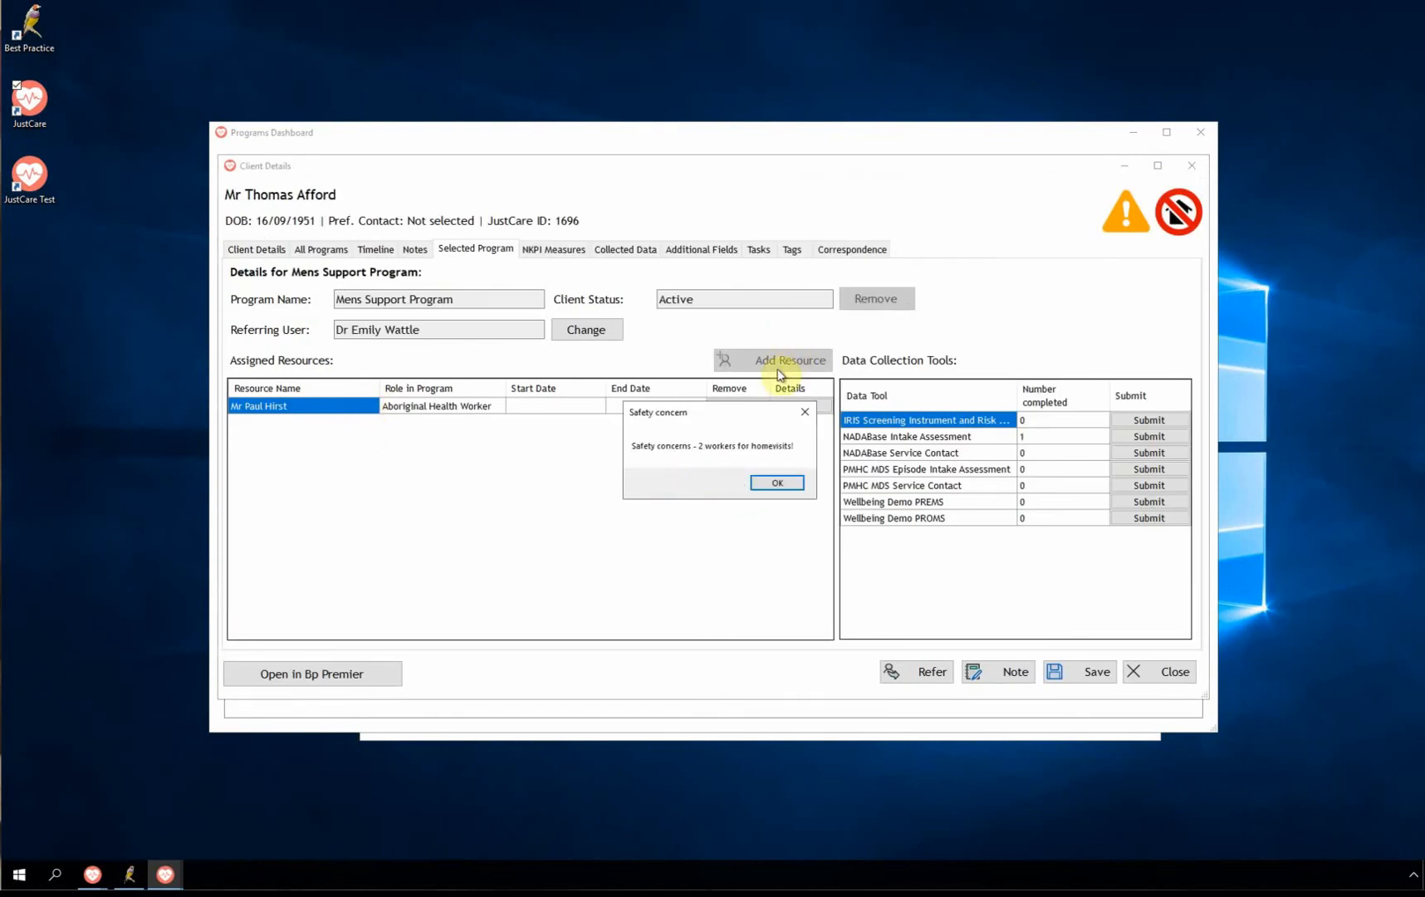
{"action": "left_click", "coordinate": [775, 483]}
{"action": "left_click", "coordinate": [797, 361]}
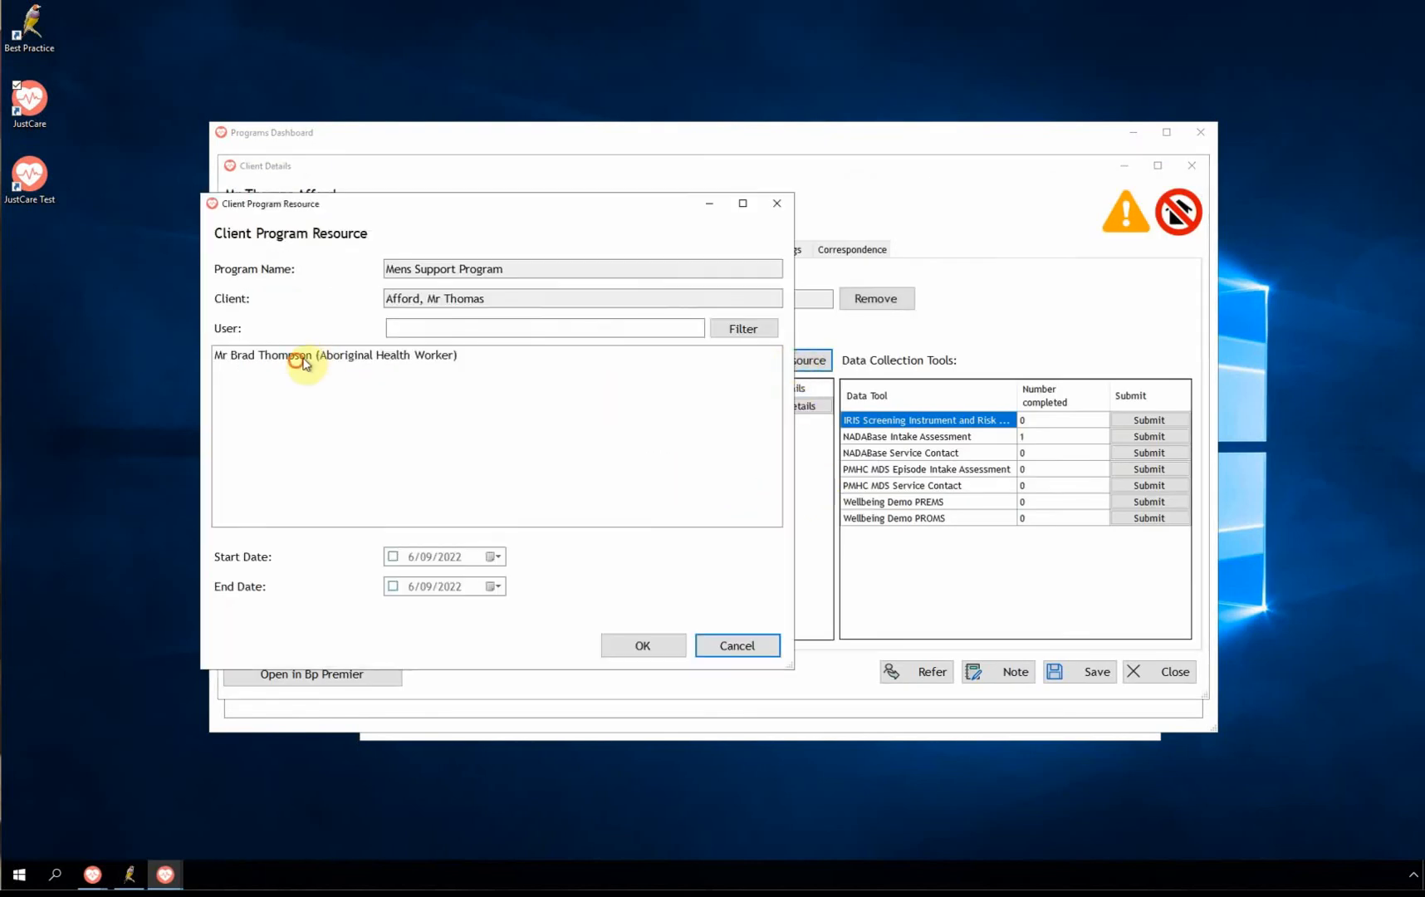
{"action": "left_click", "coordinate": [297, 356]}
{"action": "left_click", "coordinate": [643, 645]}
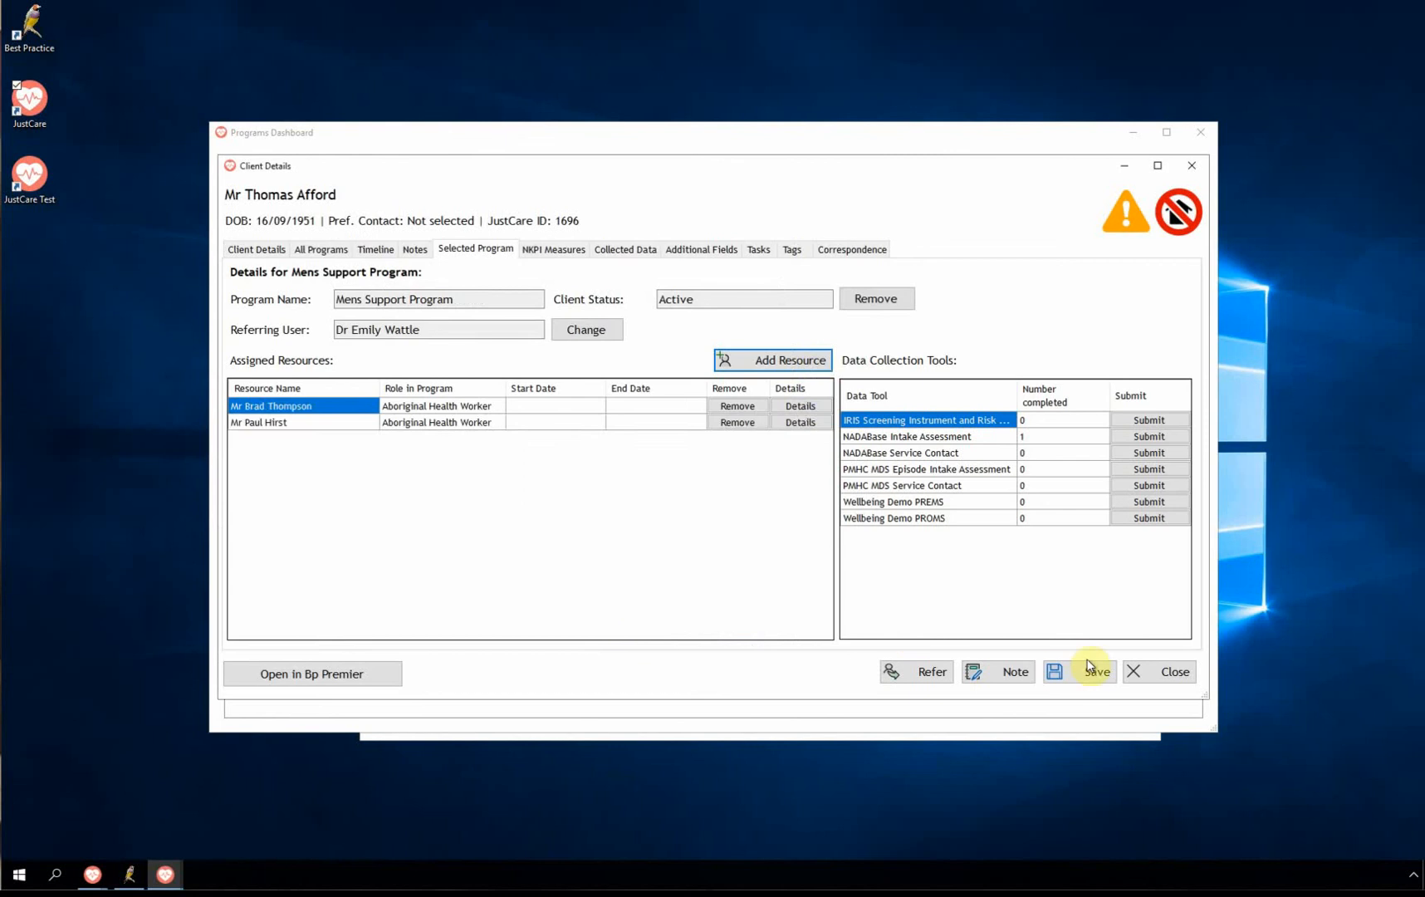
{"action": "left_click", "coordinate": [1158, 671]}
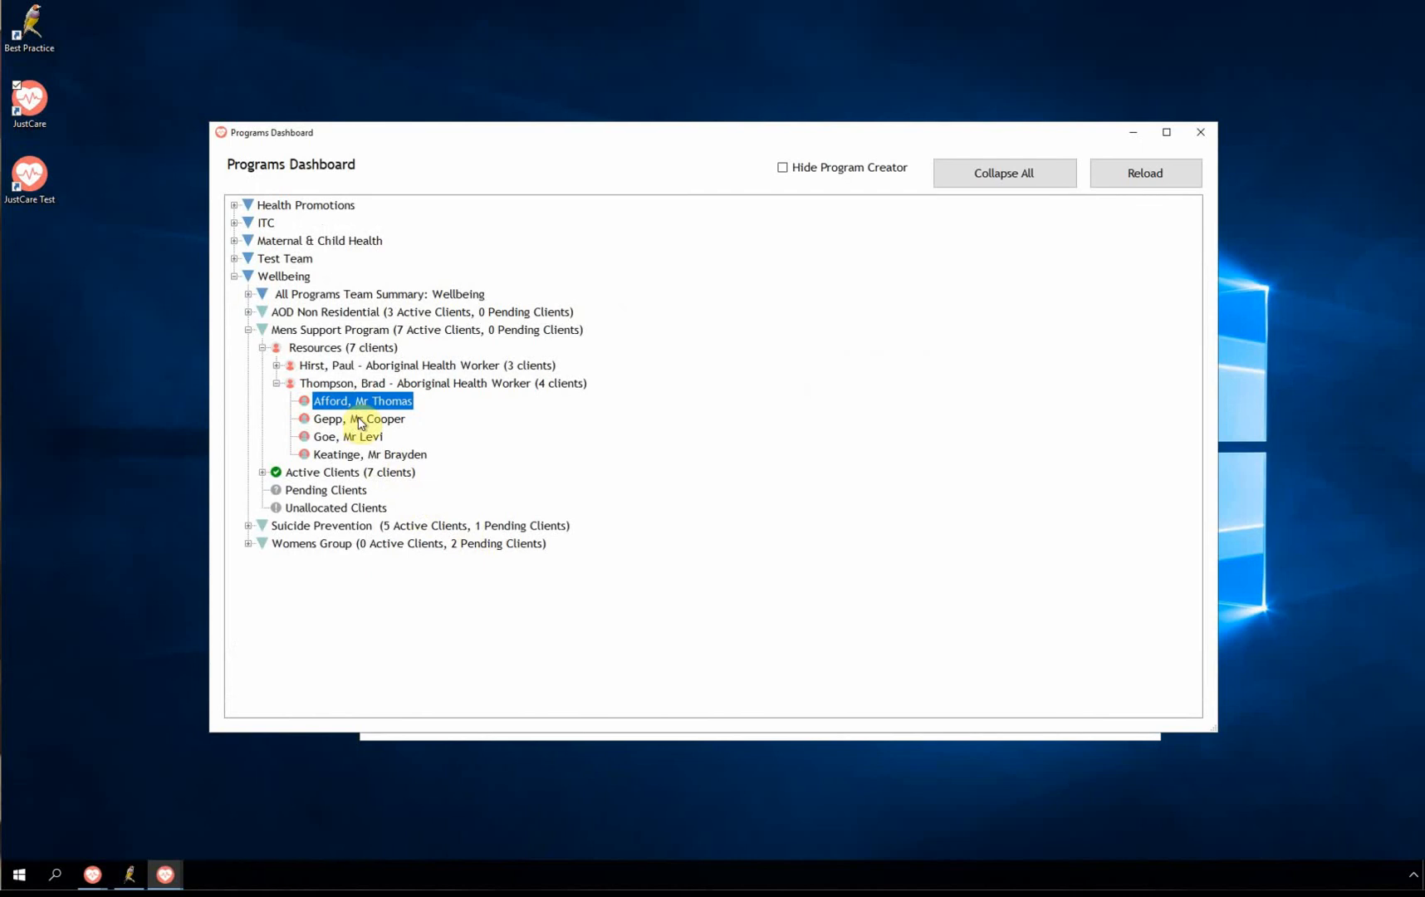
- Open the second client under the second worker and add the first-listed Aboriginal Health Worker as an additional resource
{"action": "left_click", "coordinate": [330, 386]}
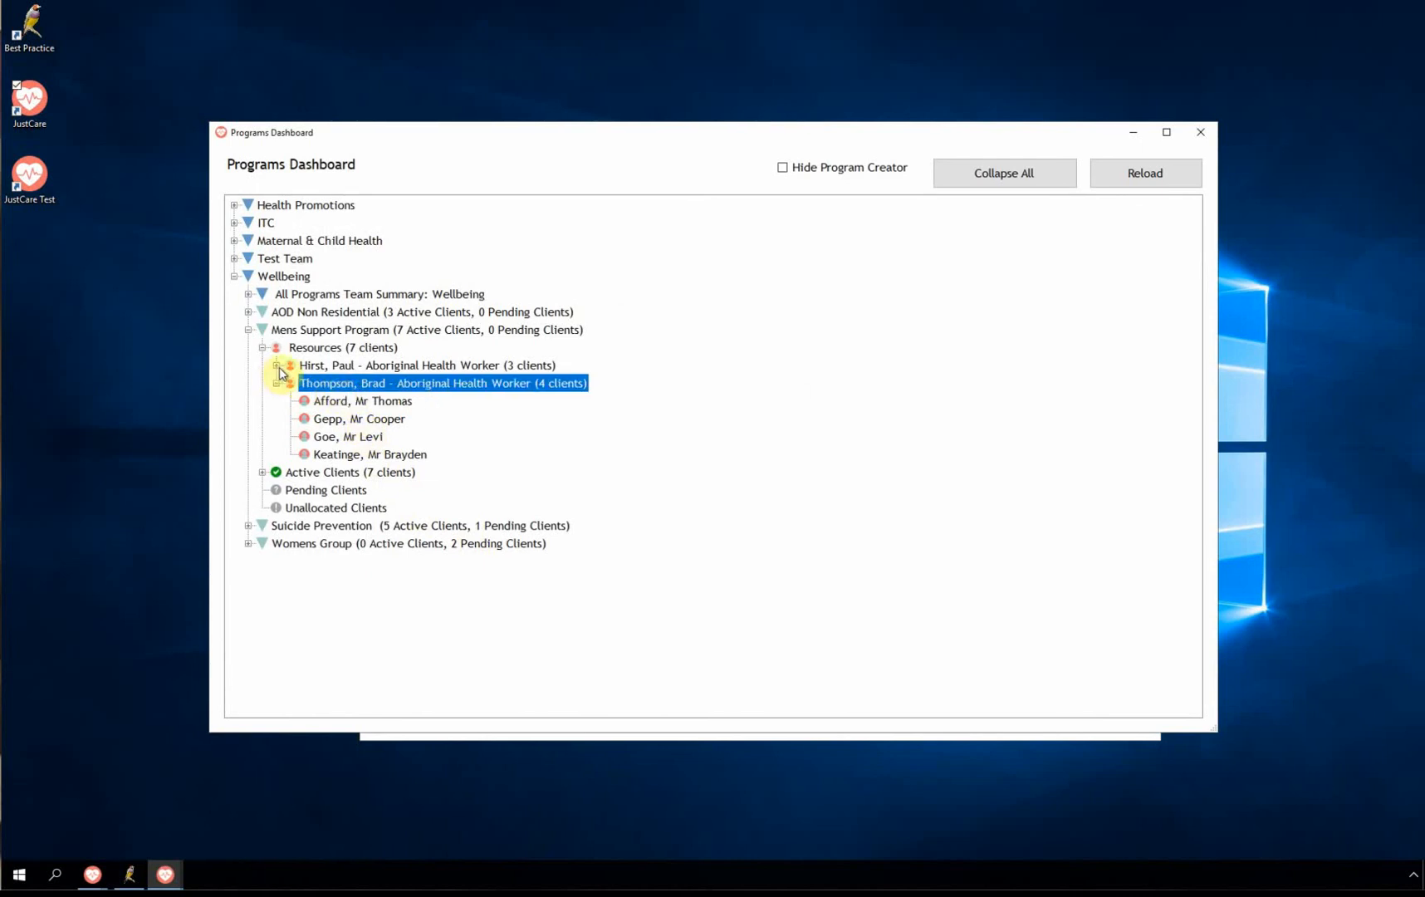
{"action": "left_click", "coordinate": [343, 419]}
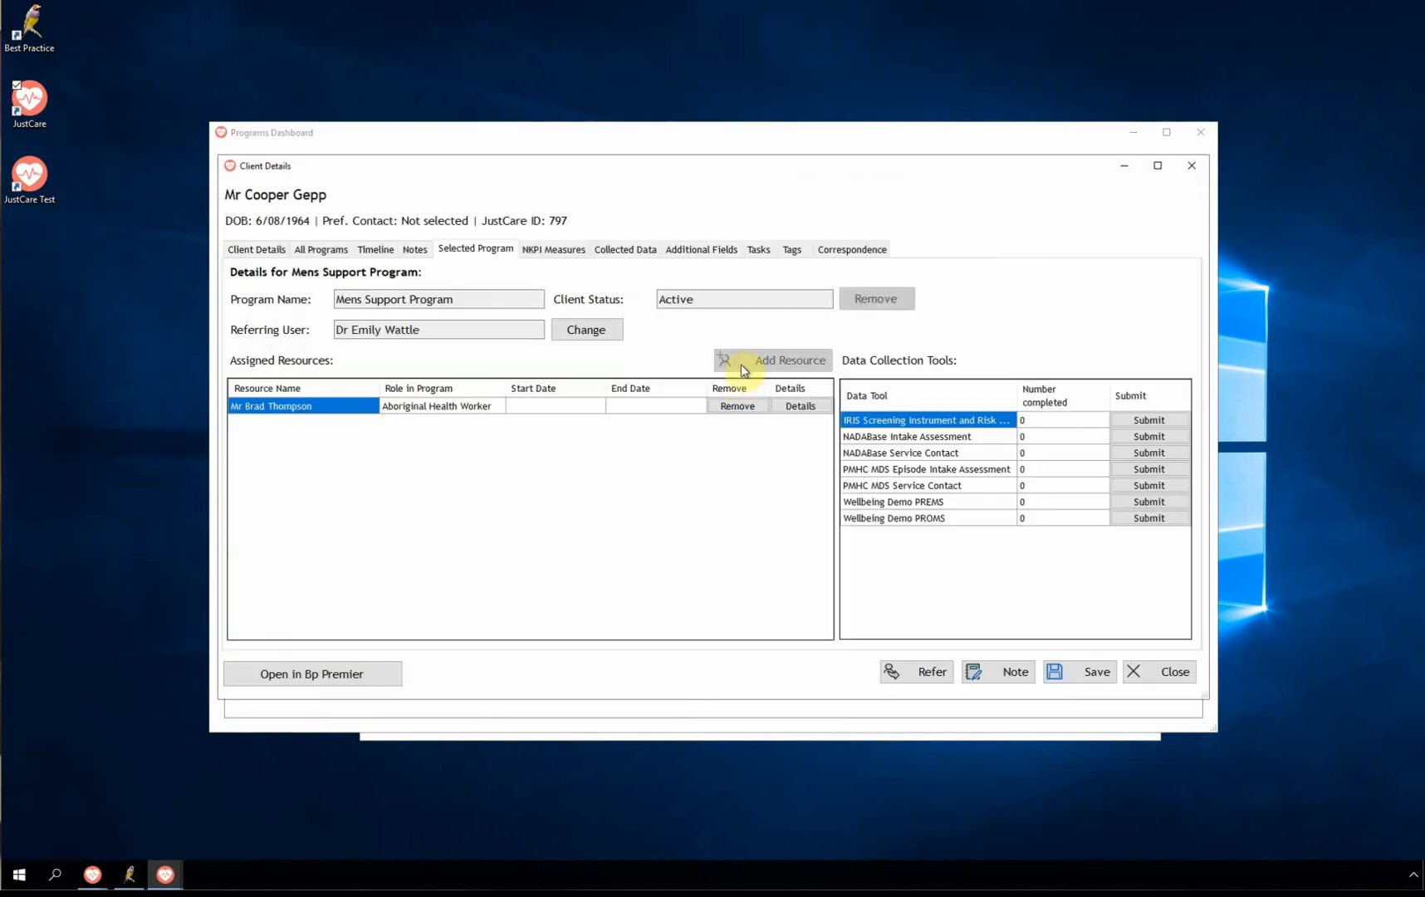
{"action": "left_click", "coordinate": [762, 361]}
{"action": "left_click", "coordinate": [151, 188]}
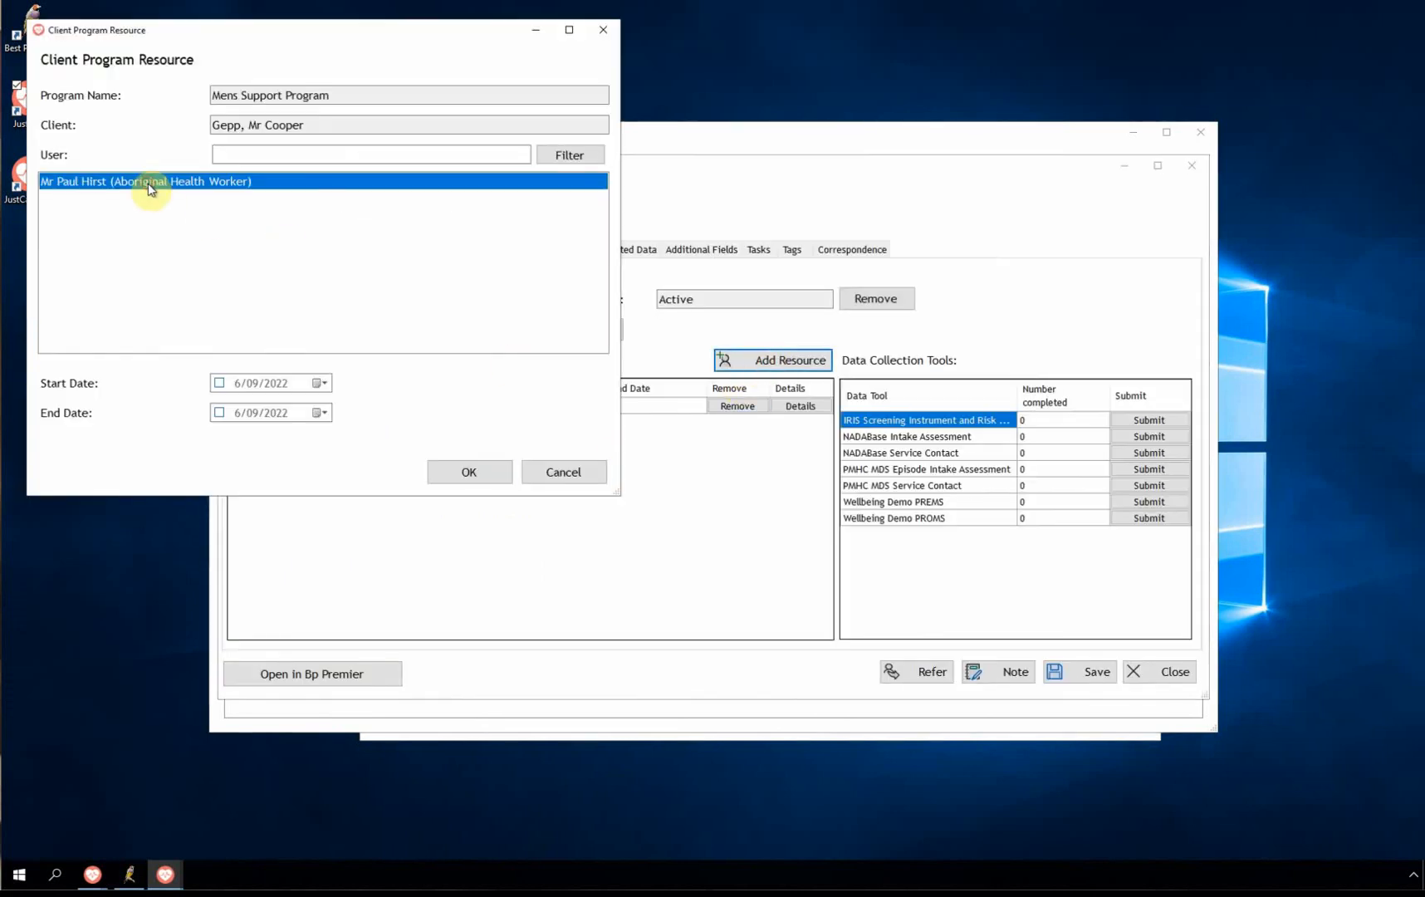
{"action": "left_click", "coordinate": [469, 471]}
{"action": "left_click", "coordinate": [1164, 672]}
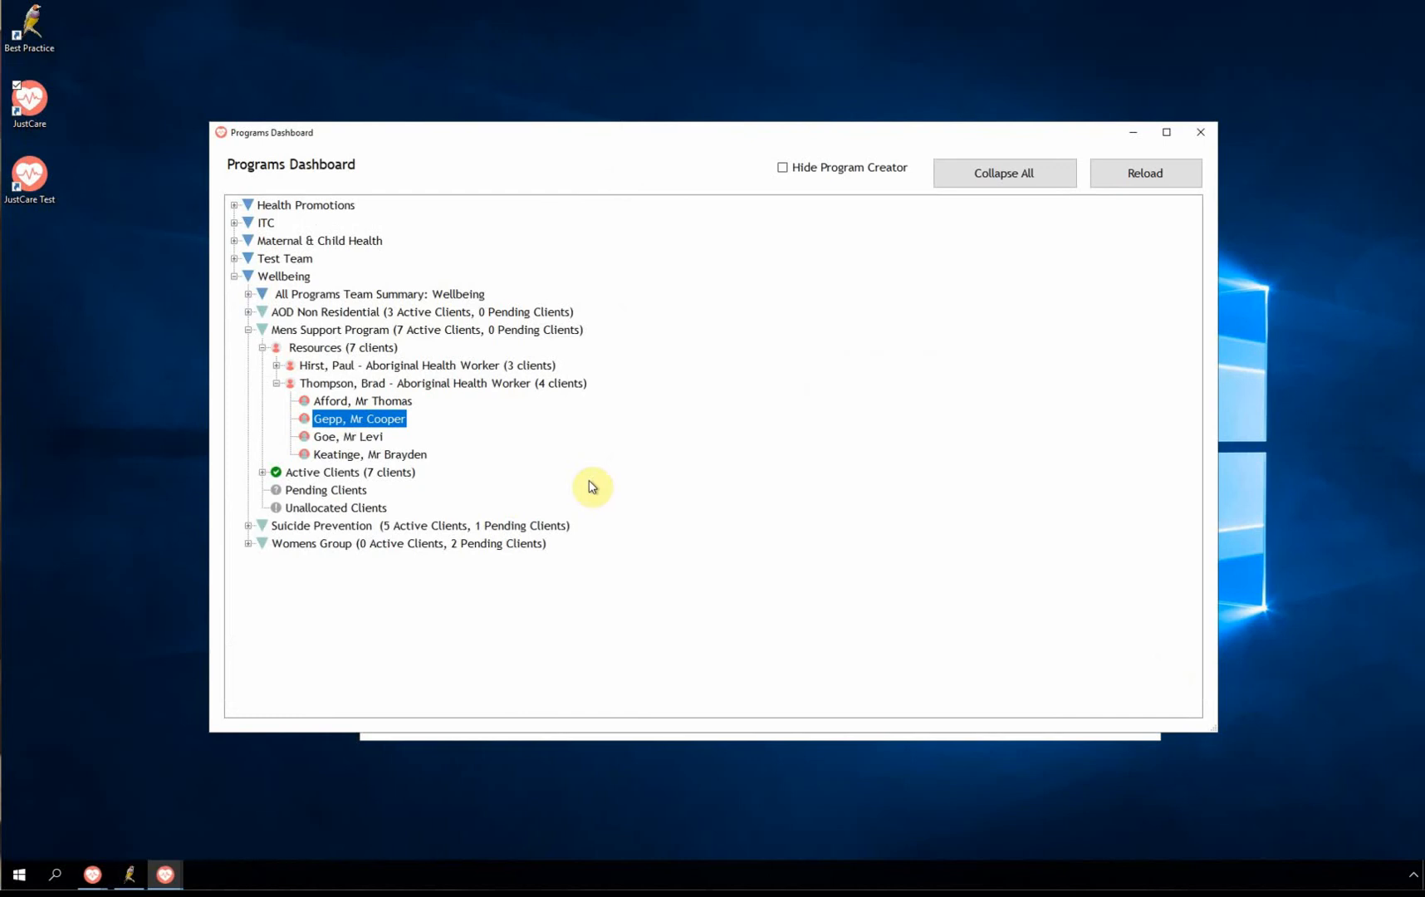
- Add the first-listed Aboriginal Health Worker as an additional resource for the third client under the second worker
{"action": "double_click", "coordinate": [353, 436]}
{"action": "left_click", "coordinate": [796, 364]}
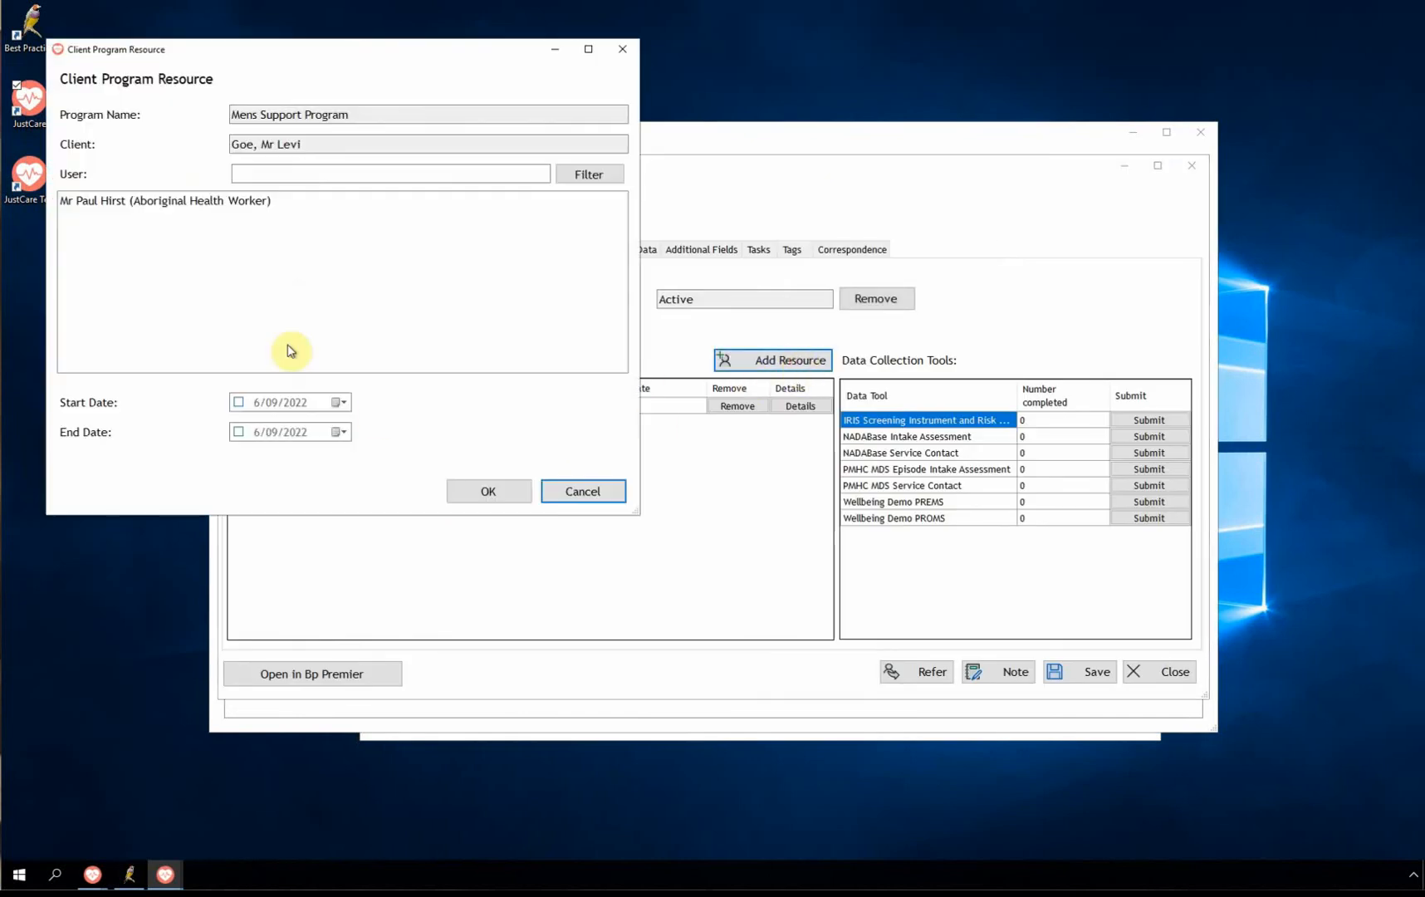
{"action": "left_click", "coordinate": [159, 203]}
{"action": "left_click", "coordinate": [497, 493]}
{"action": "left_click", "coordinate": [1089, 678]}
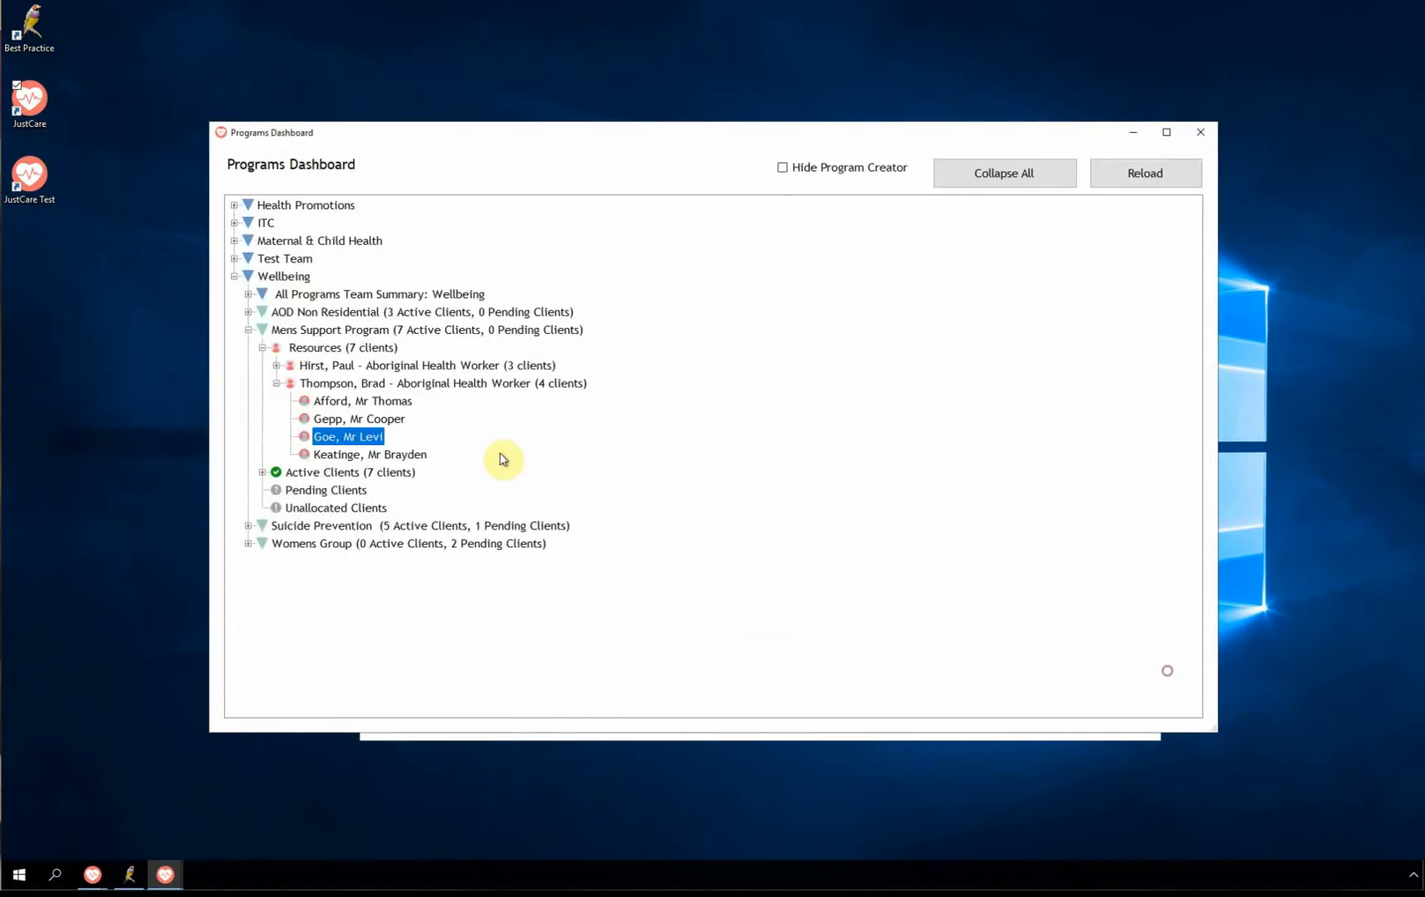
- Add the first-listed Aboriginal Health Worker as an additional resource for the fourth client under the second worker
{"action": "double_click", "coordinate": [360, 438]}
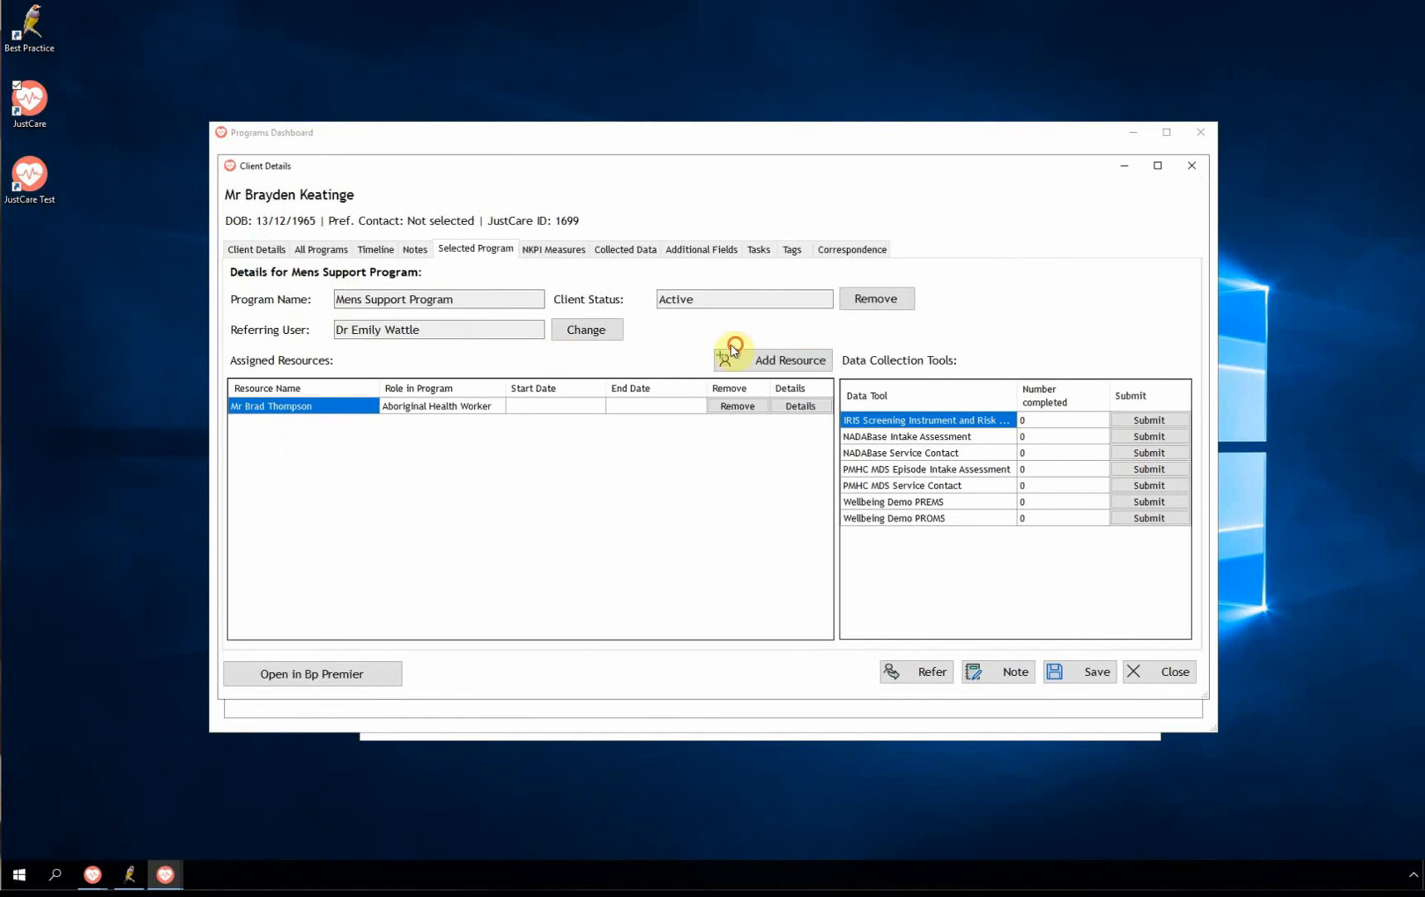
{"action": "left_click", "coordinate": [754, 358]}
{"action": "left_click", "coordinate": [199, 218]}
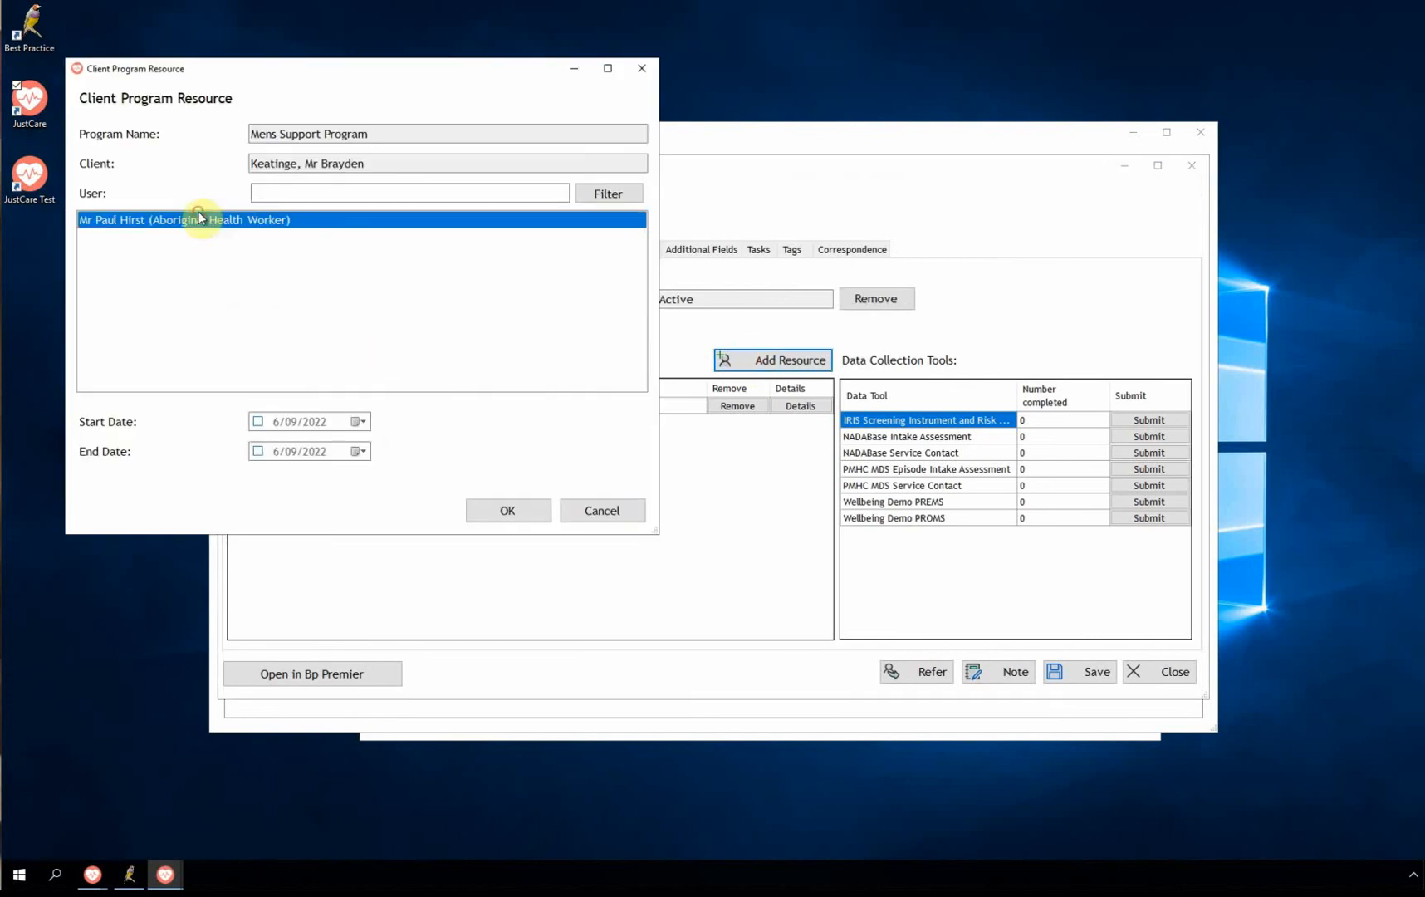
{"action": "left_click", "coordinate": [507, 510]}
{"action": "left_click", "coordinate": [1160, 671]}
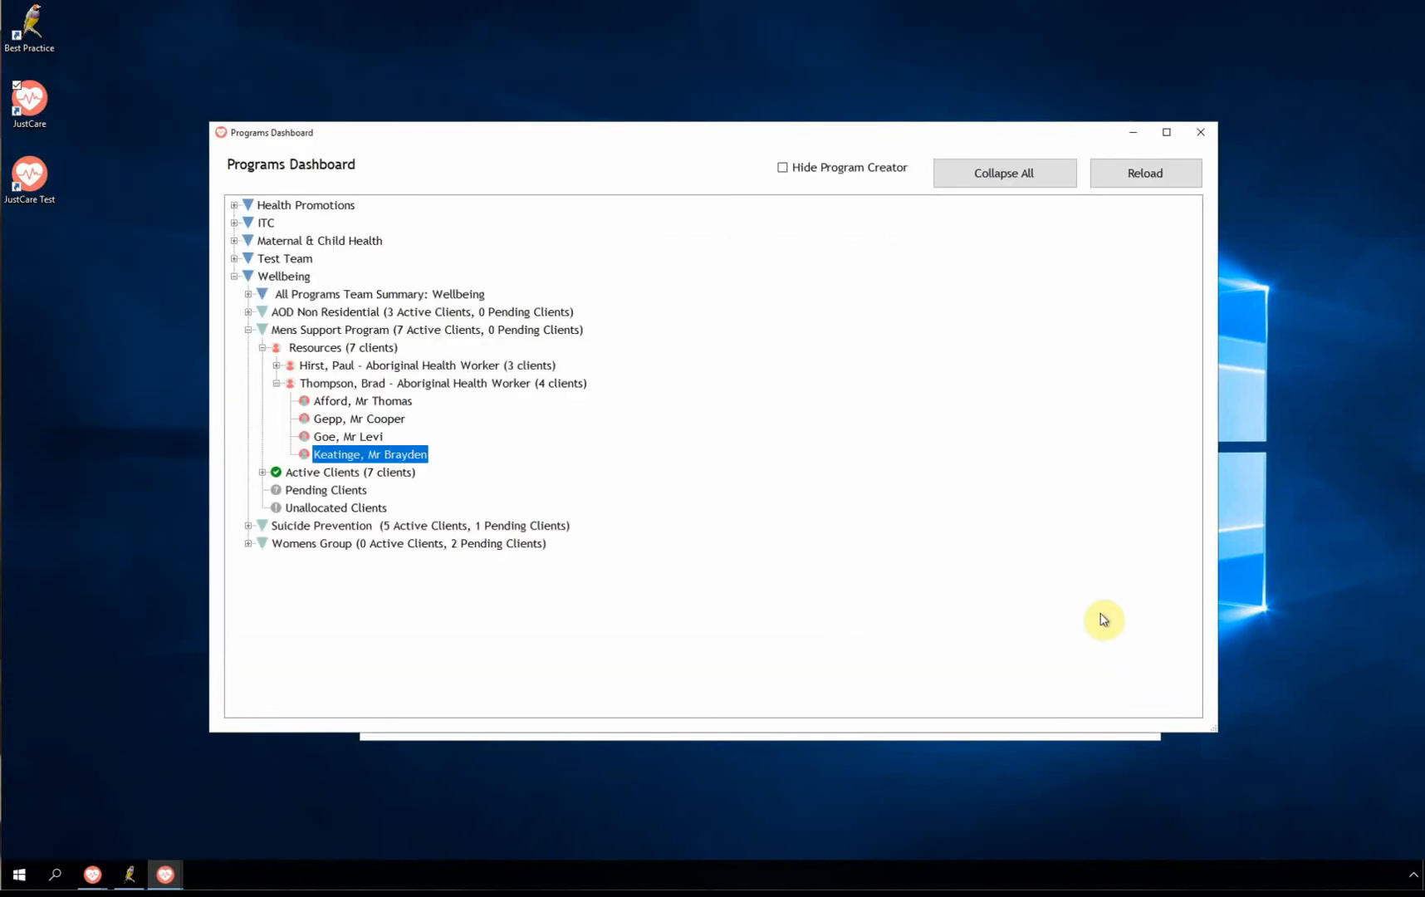
- Reload the dashboard and compare the client lists of the two Mens Support Program workers
{"action": "left_click", "coordinate": [1166, 181]}
{"action": "left_click", "coordinate": [278, 365]}
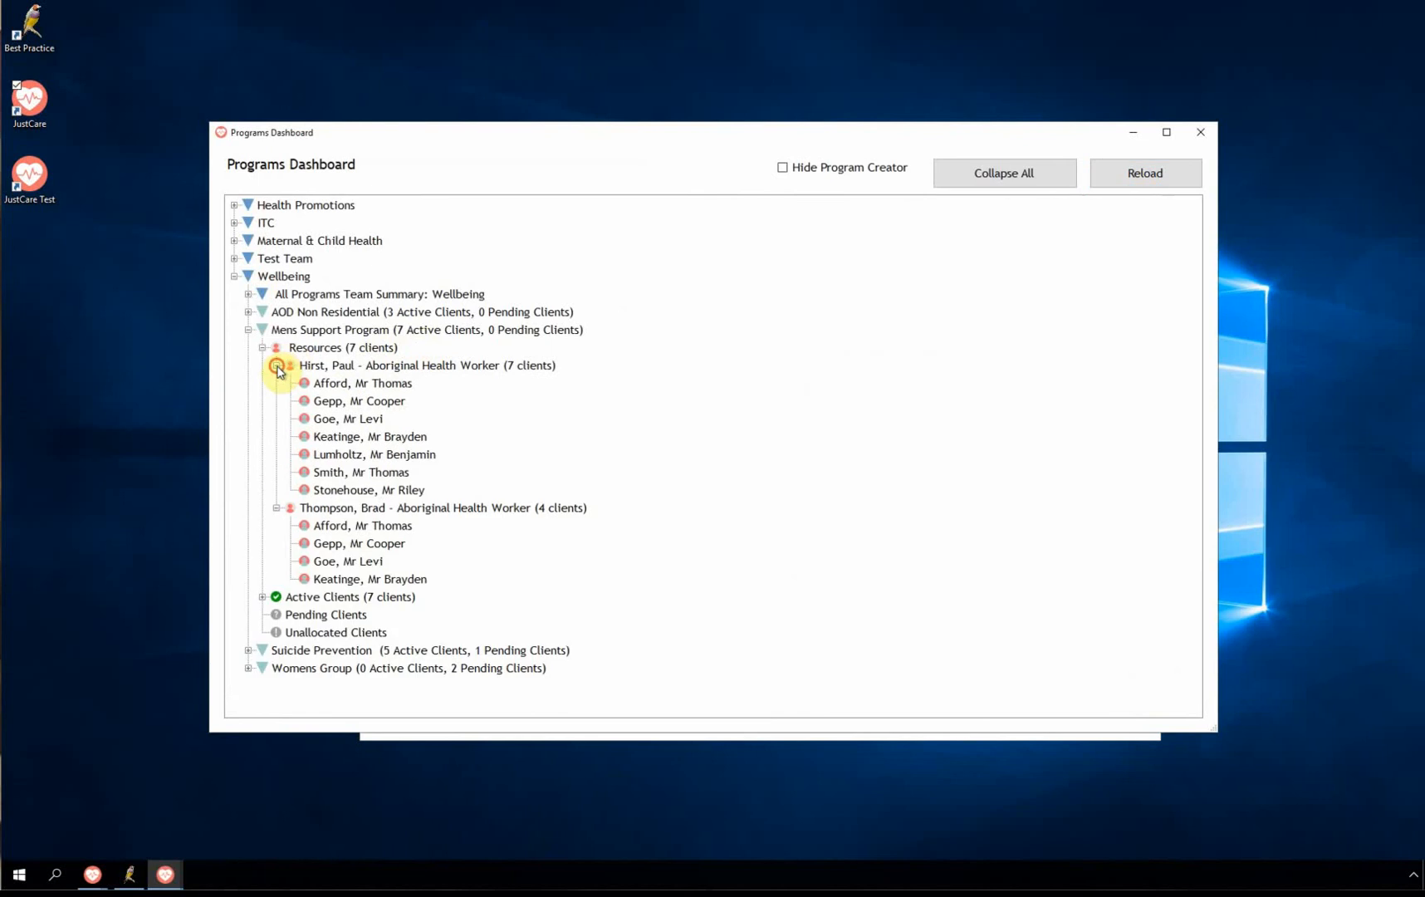
{"action": "left_click", "coordinate": [355, 526]}
{"action": "left_click", "coordinate": [362, 383]}
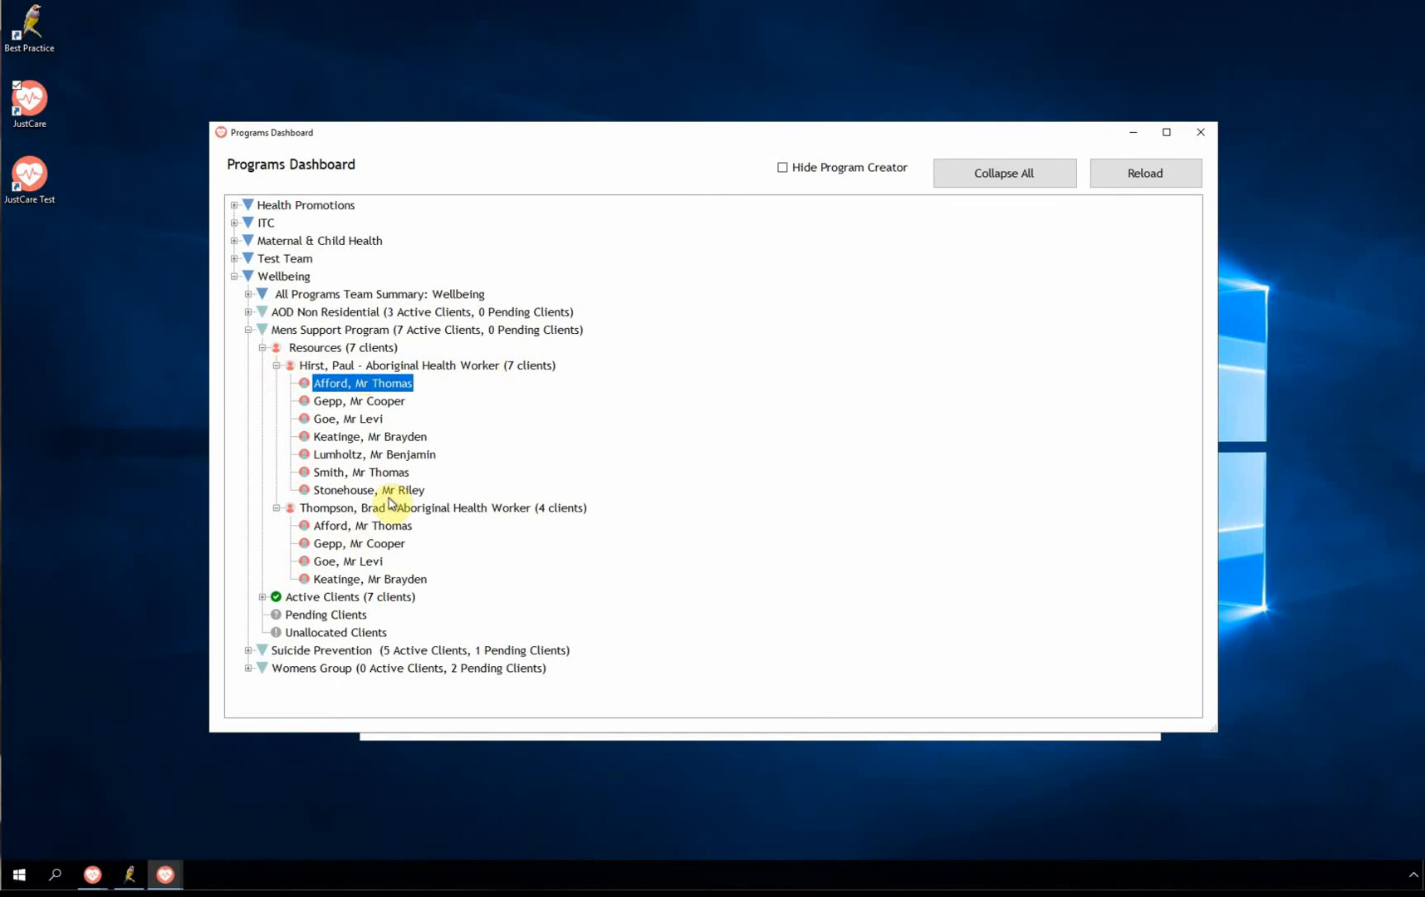
{"action": "left_click", "coordinate": [277, 366]}
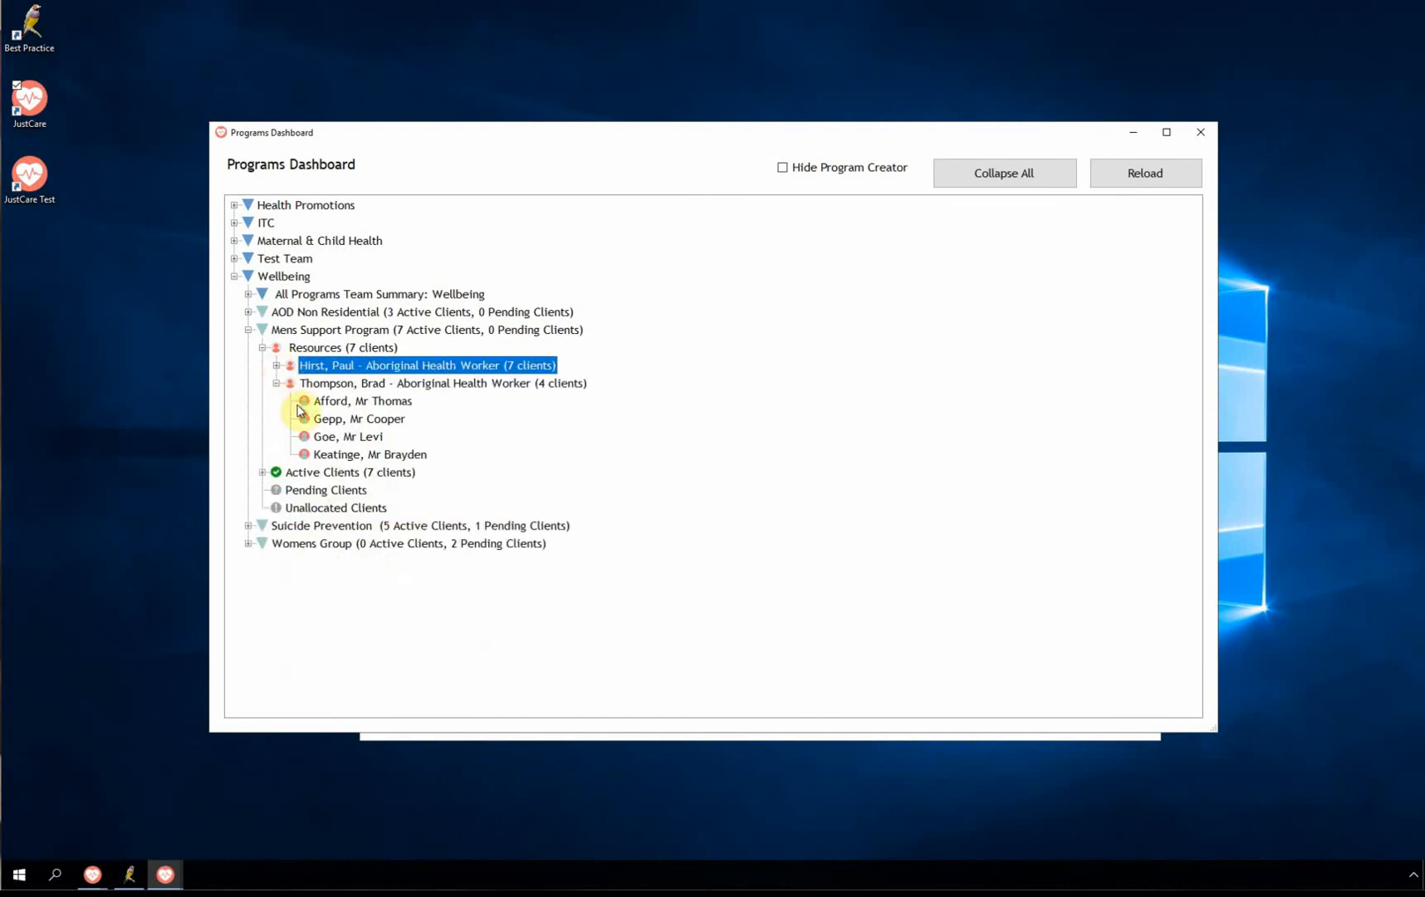
- Open the first client under the second worker, dismiss the alerts, view the assigned resources, and close the client details
{"action": "left_click", "coordinate": [393, 404]}
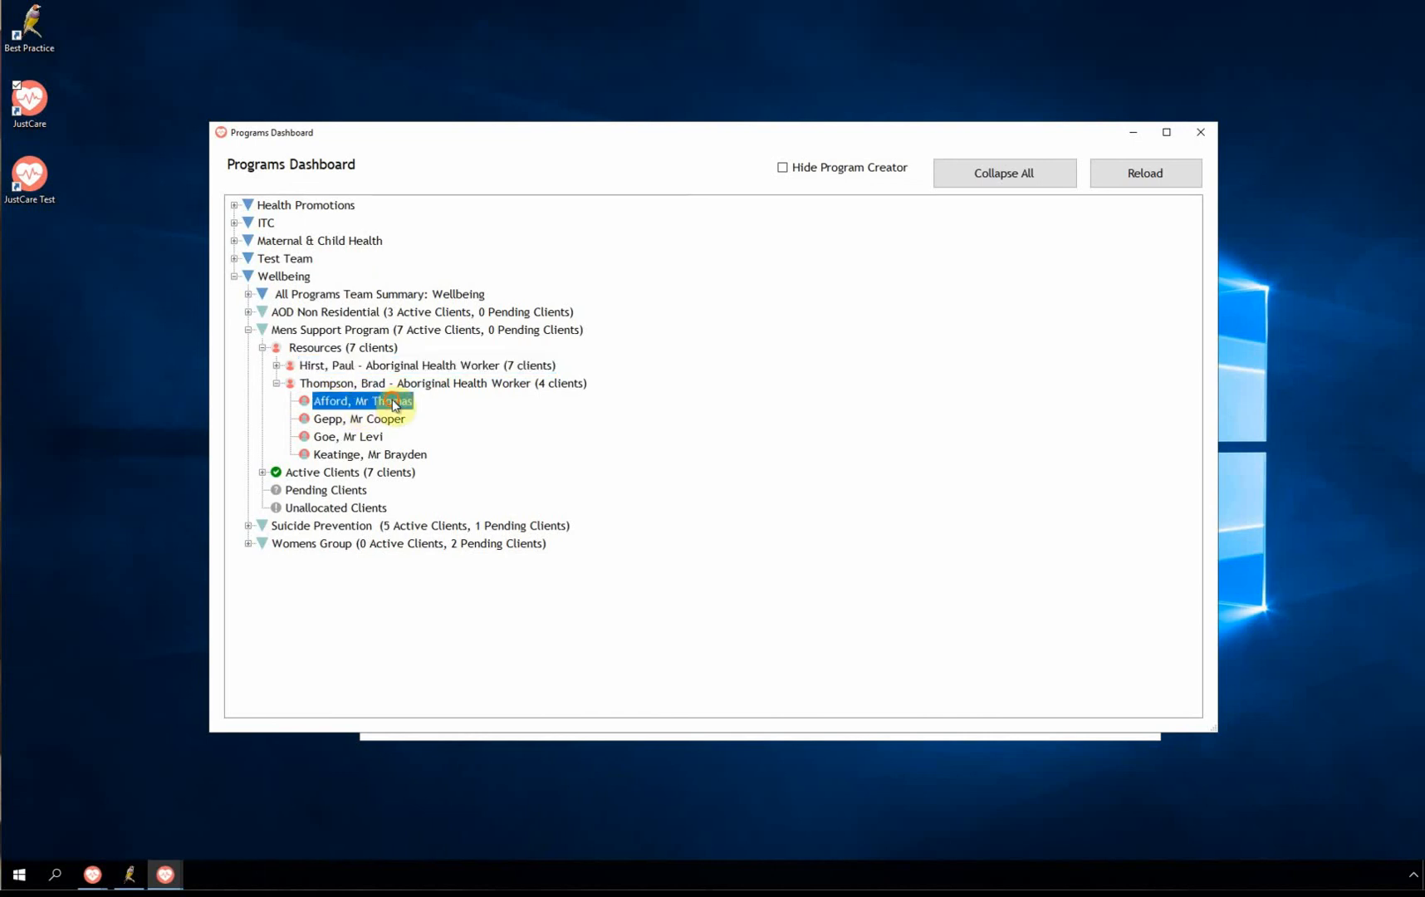
{"action": "right_click", "coordinate": [362, 406]}
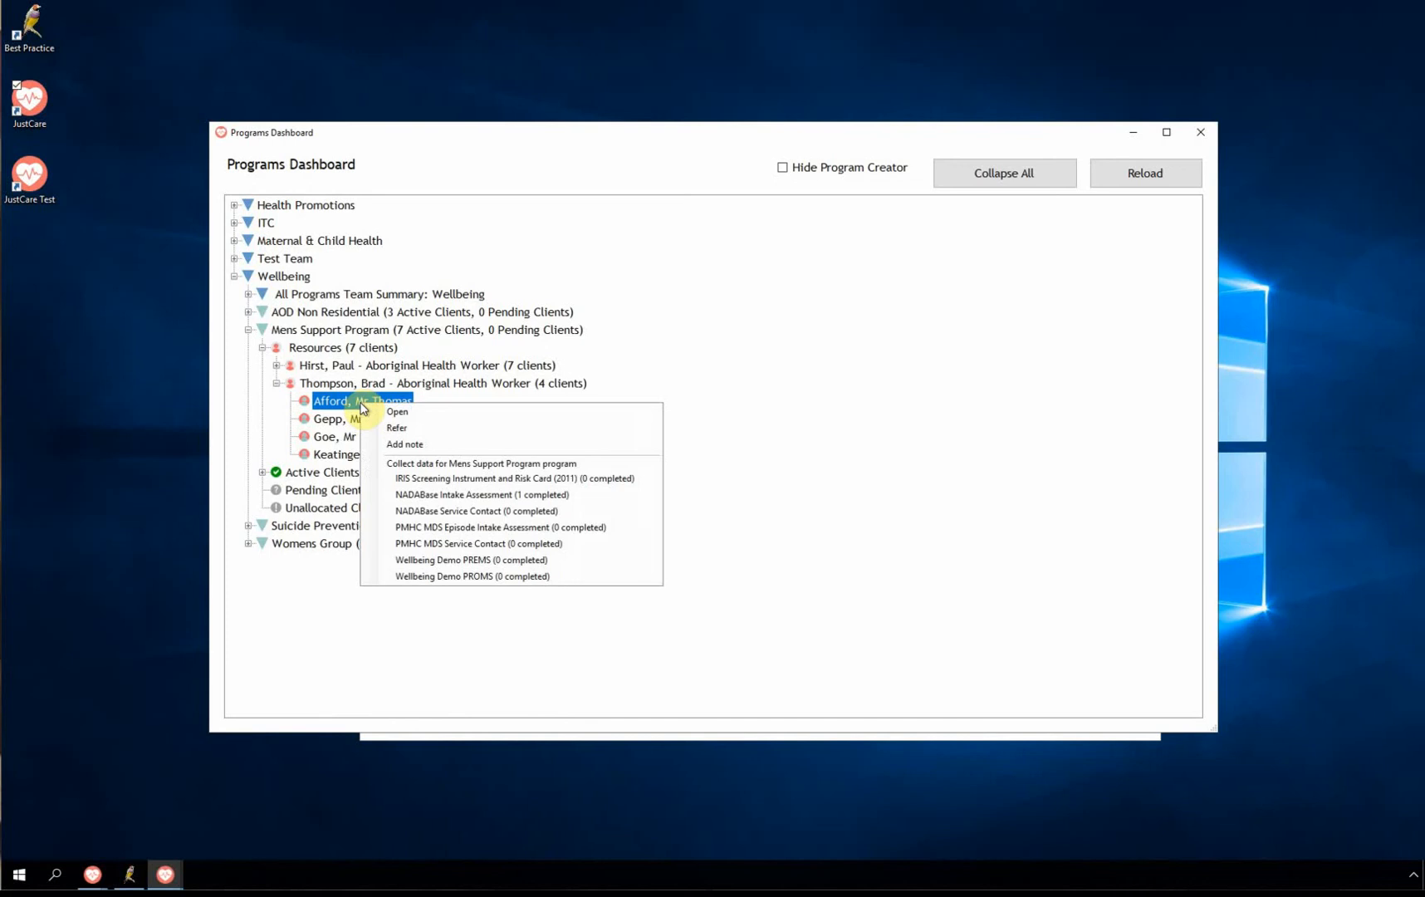
{"action": "left_click", "coordinate": [397, 411]}
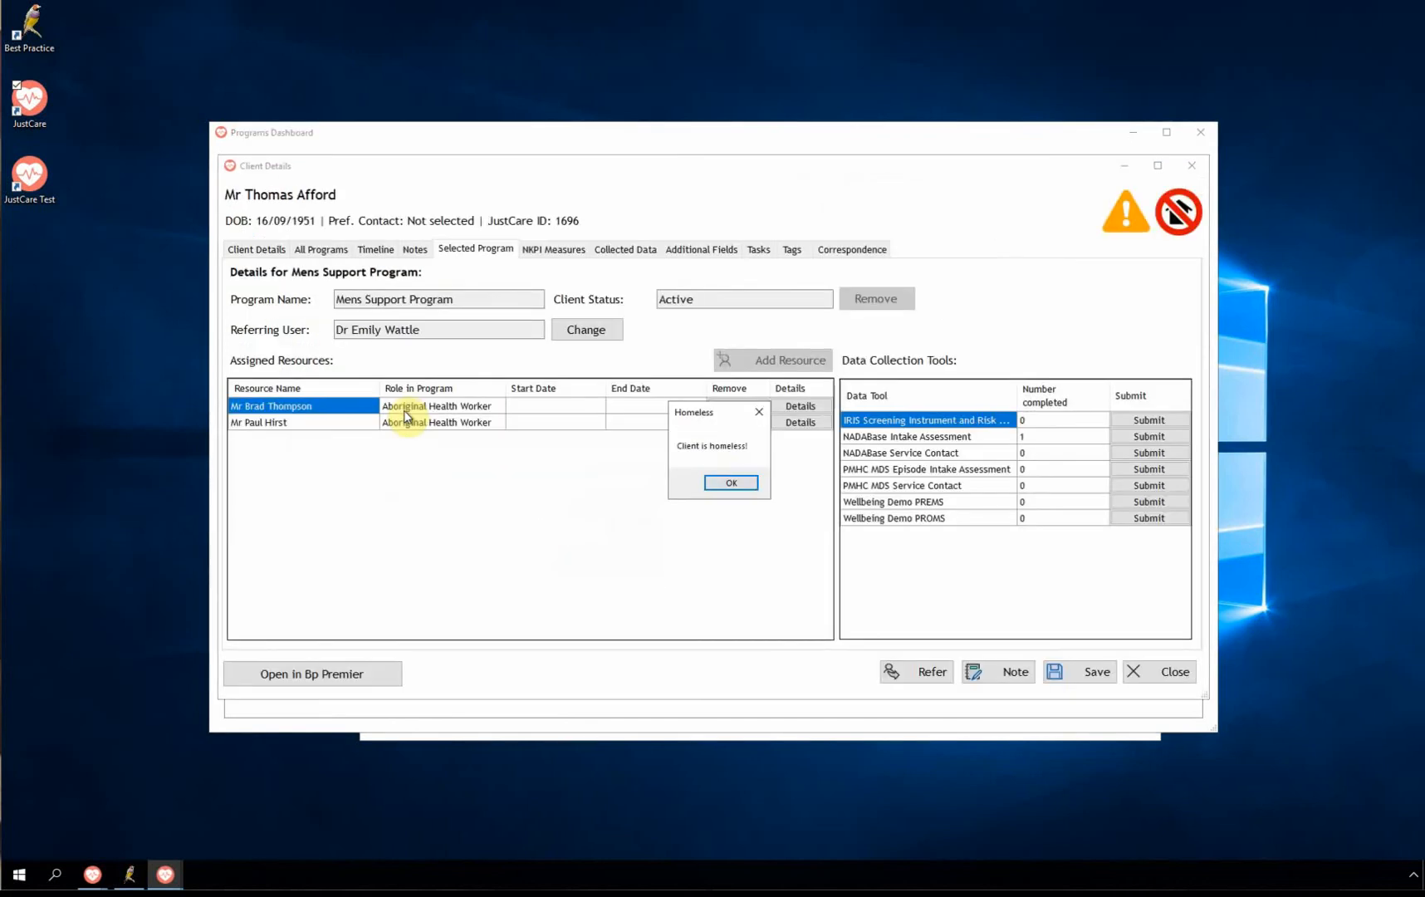
{"action": "left_click", "coordinate": [731, 482]}
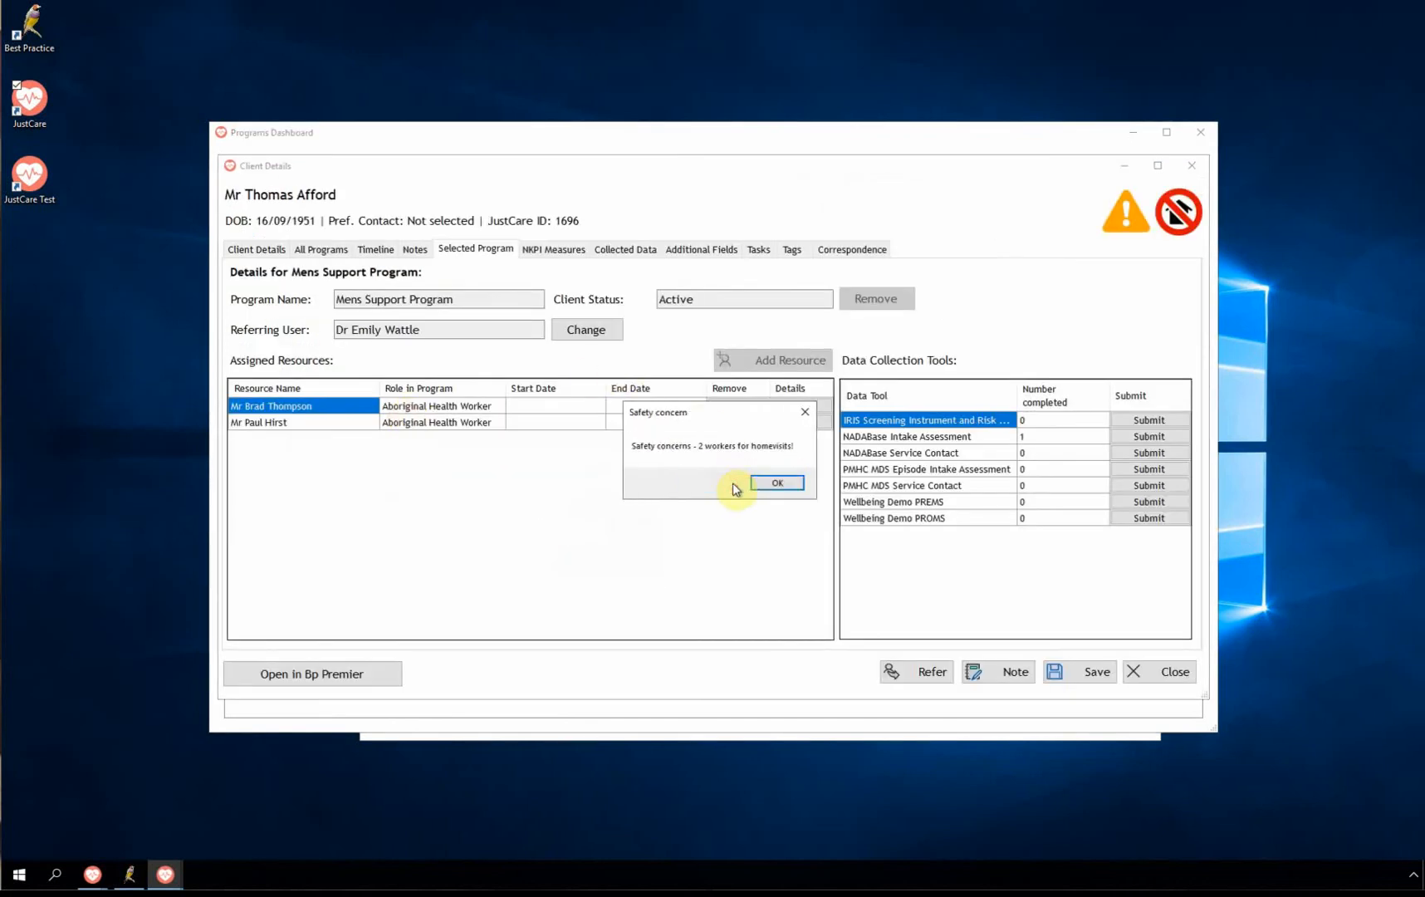
{"action": "left_click", "coordinate": [777, 482]}
{"action": "left_click", "coordinate": [1167, 671]}
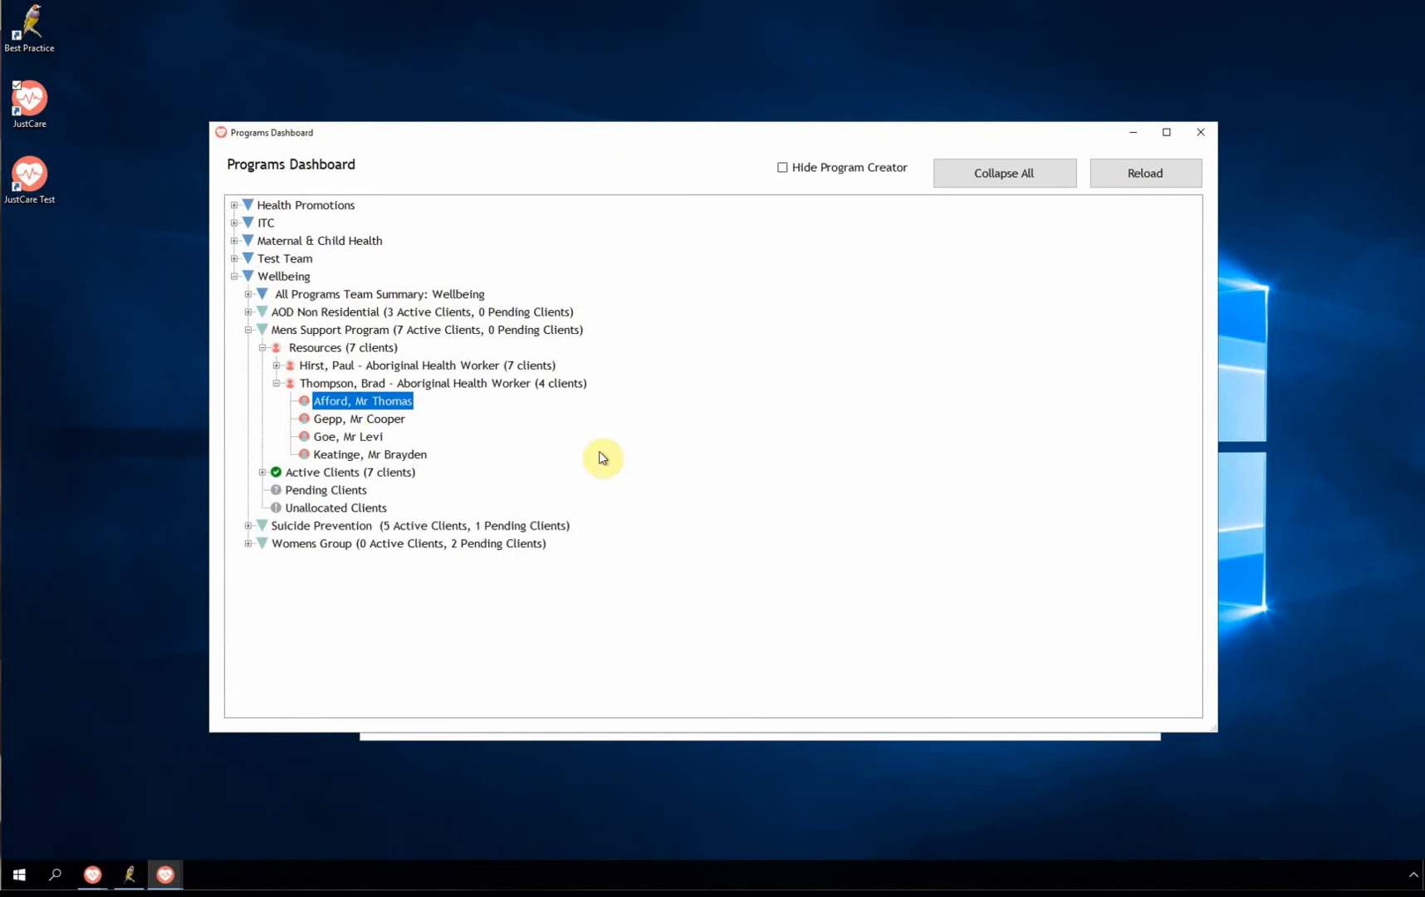
- Start a referral of the first client under the second worker to the Supplementary Services program
{"action": "right_click", "coordinate": [375, 405]}
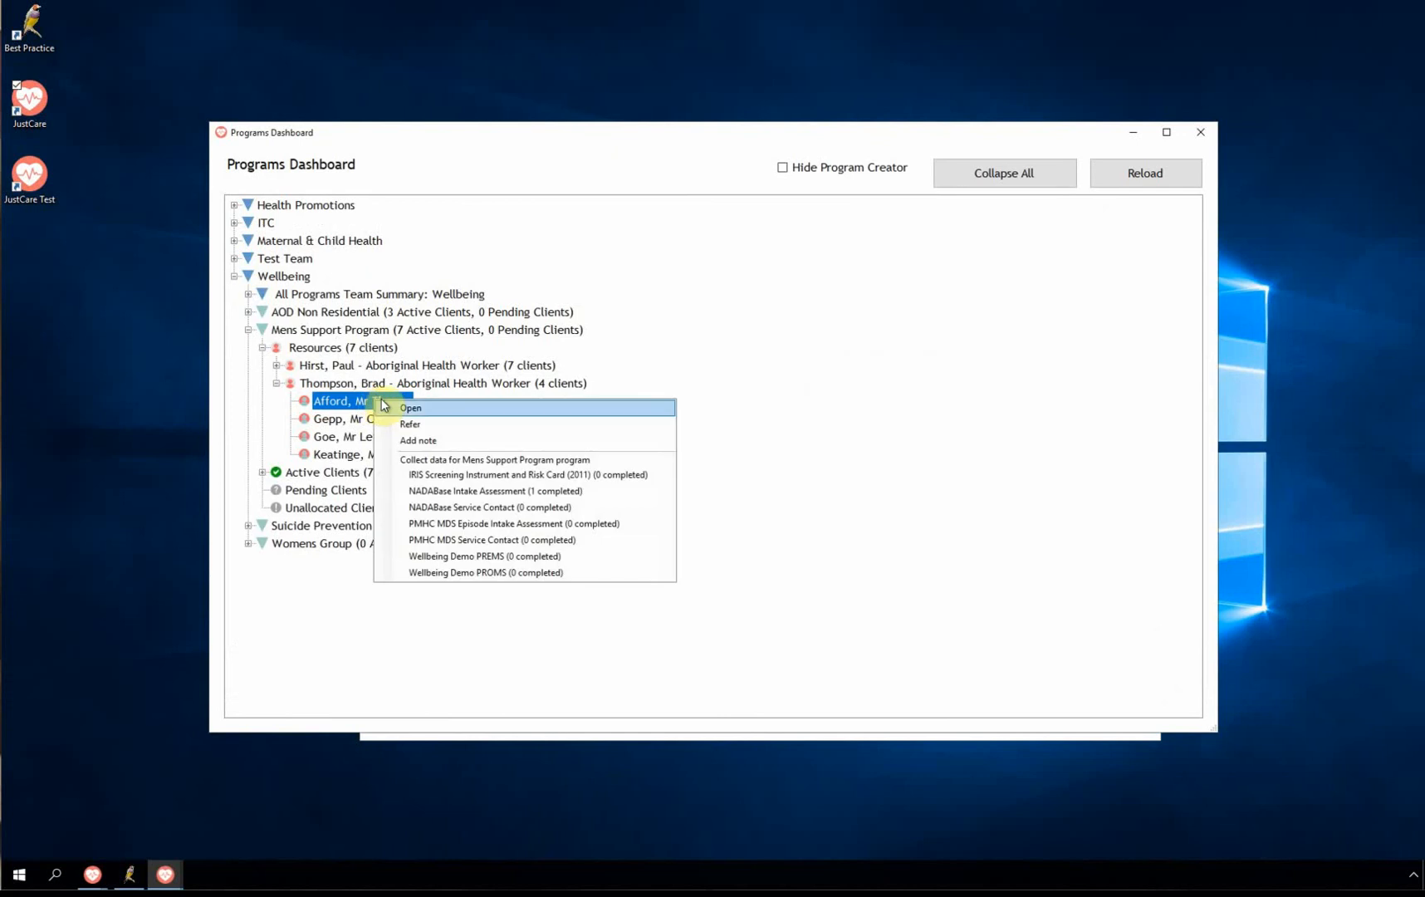
{"action": "left_click", "coordinate": [433, 425]}
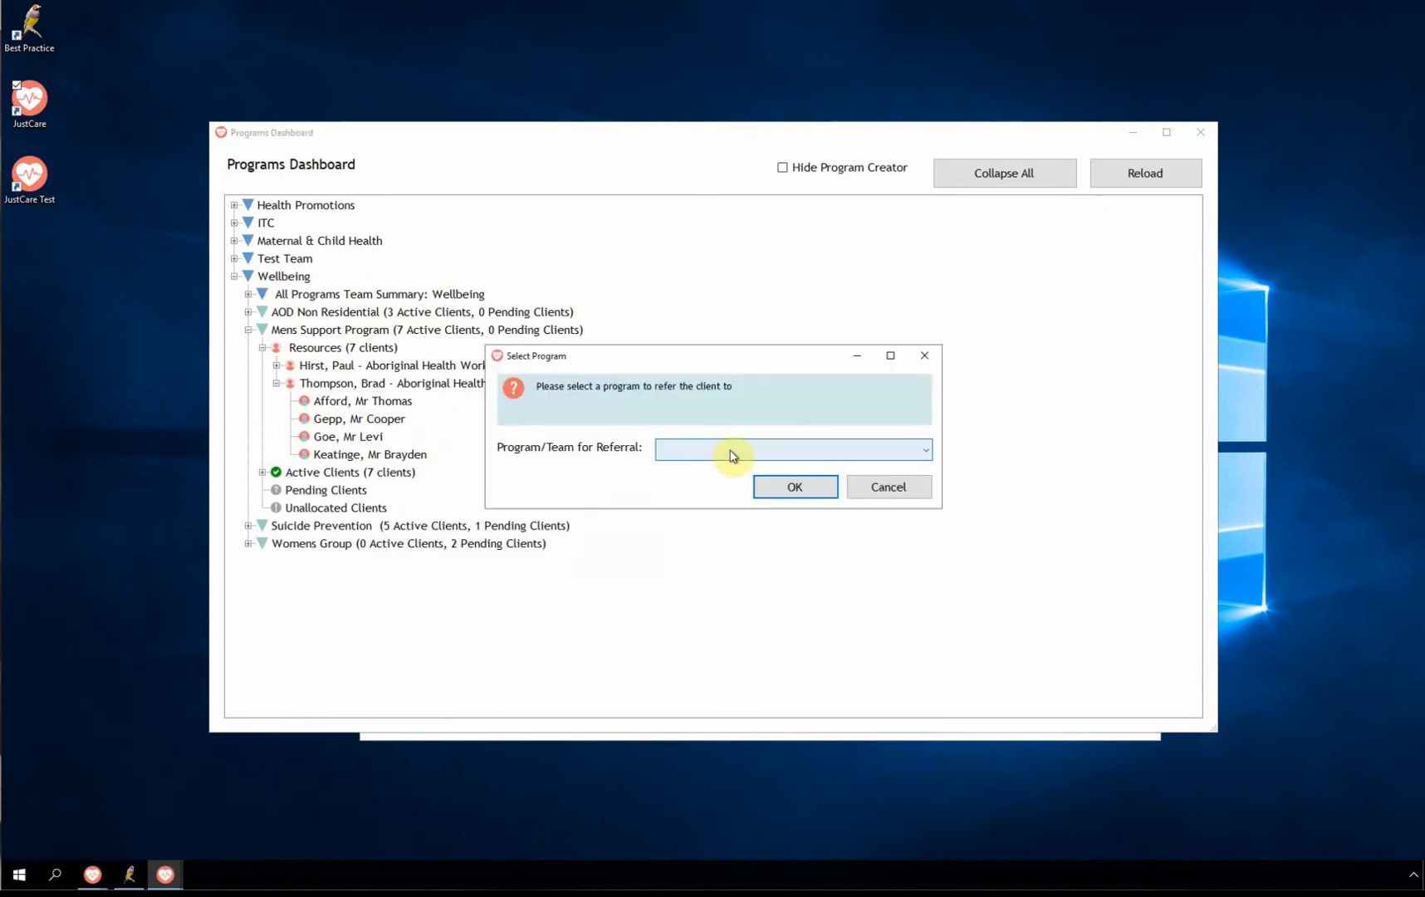
{"action": "left_click", "coordinate": [732, 453]}
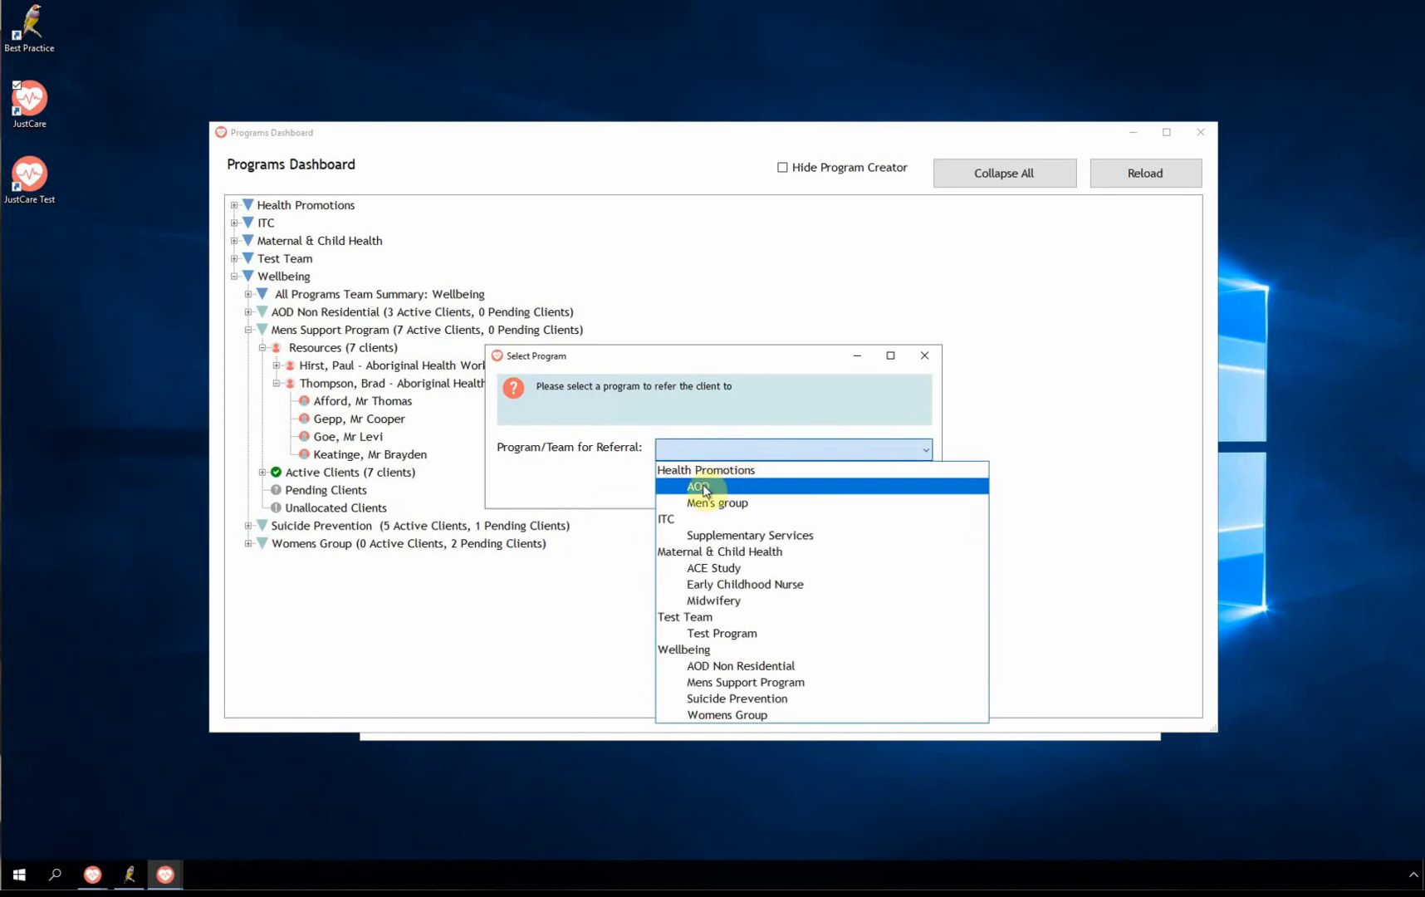
{"action": "left_click", "coordinate": [736, 534]}
{"action": "left_click", "coordinate": [793, 487]}
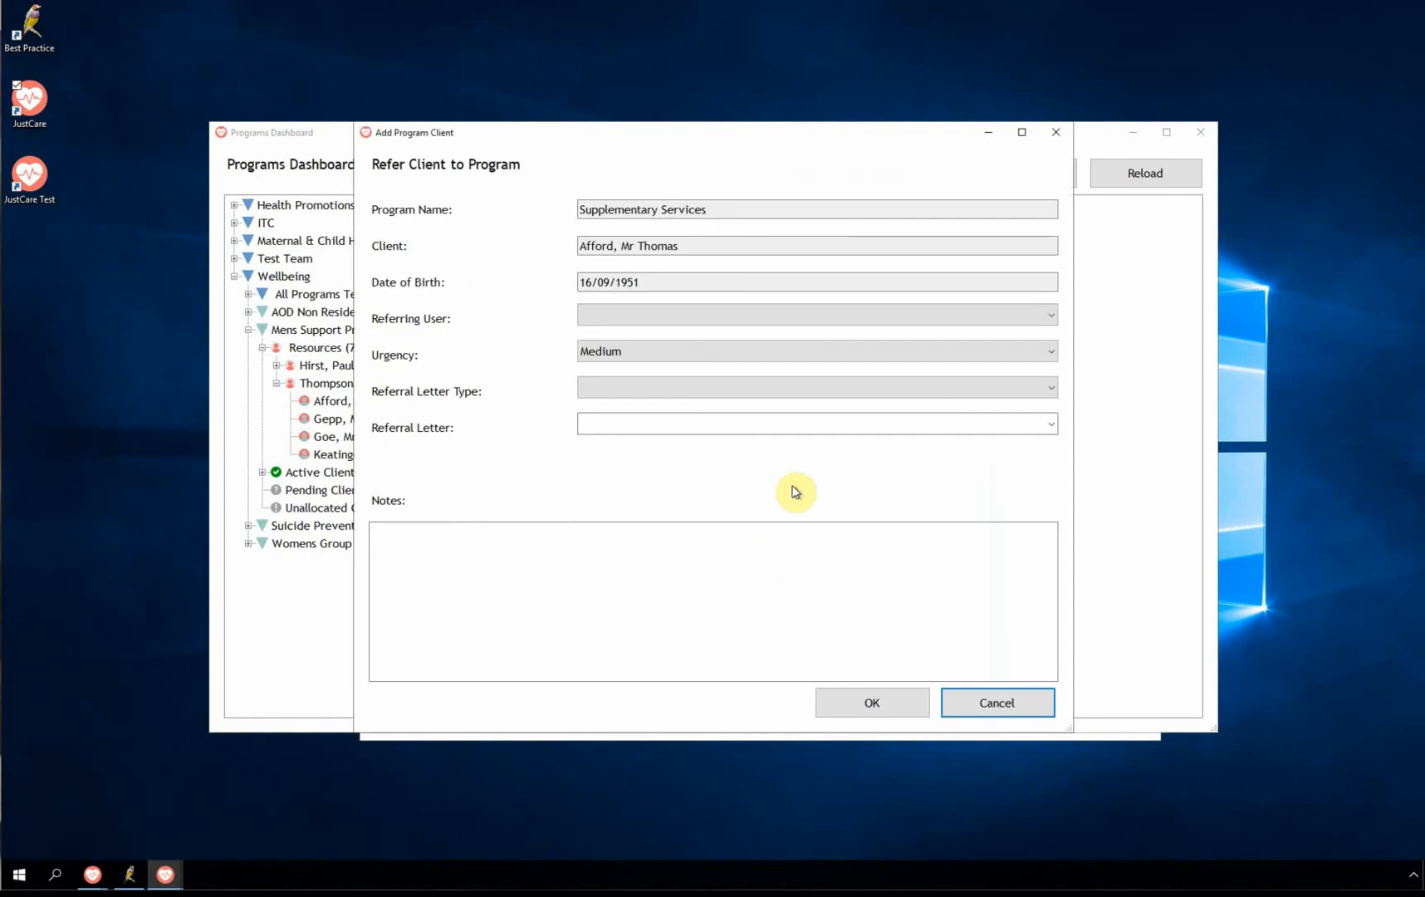
- Try to submit the referral with letter type Correspondence Out and the Referral to JustCareProgram letter, and cancel the form
{"action": "left_click", "coordinate": [770, 397]}
{"action": "left_click", "coordinate": [767, 424]}
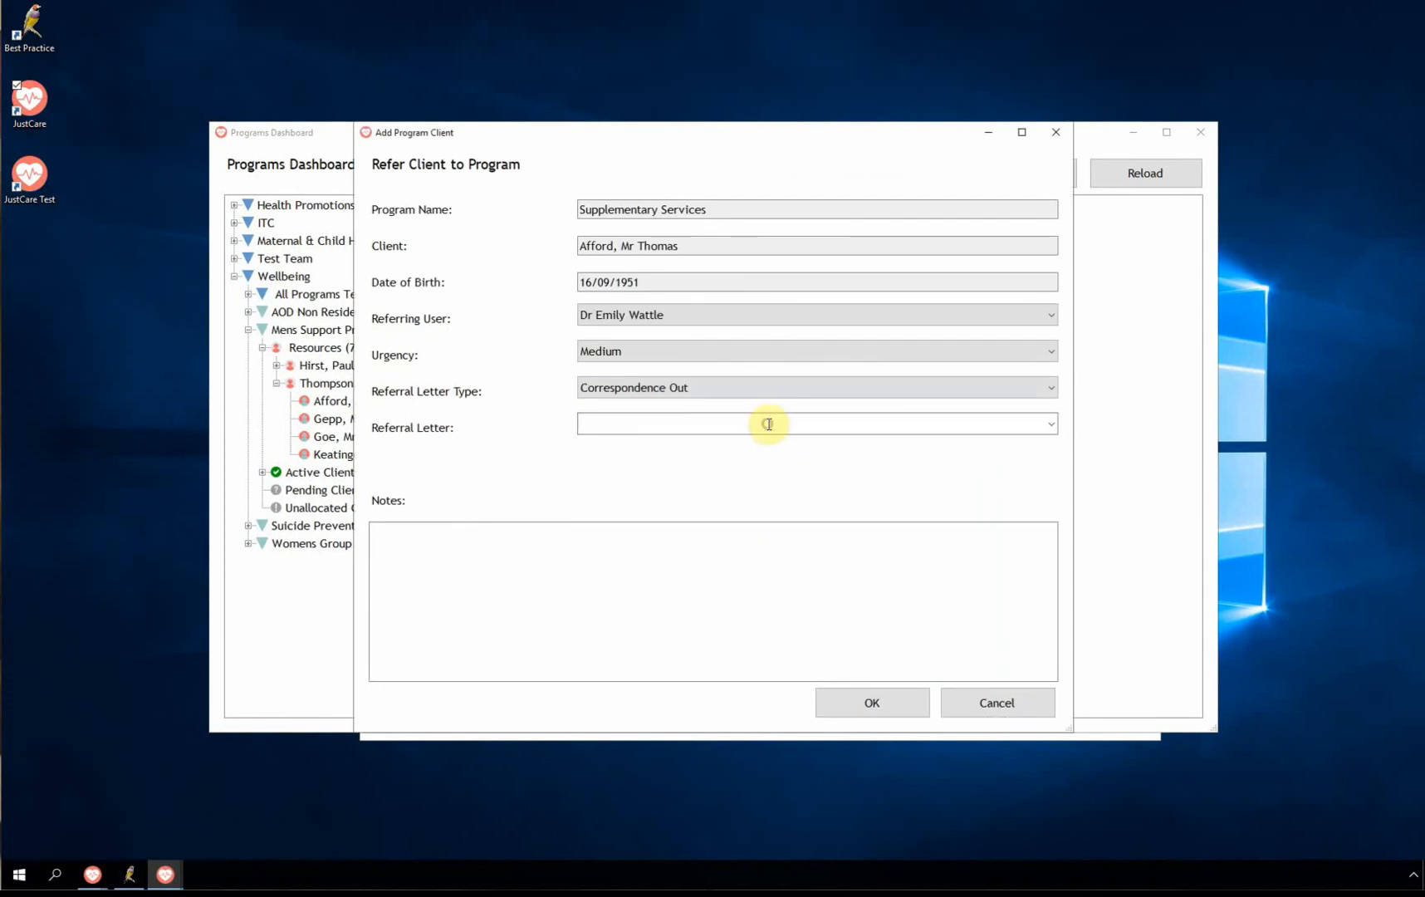
{"action": "left_click", "coordinate": [1049, 423]}
{"action": "left_click", "coordinate": [803, 448]}
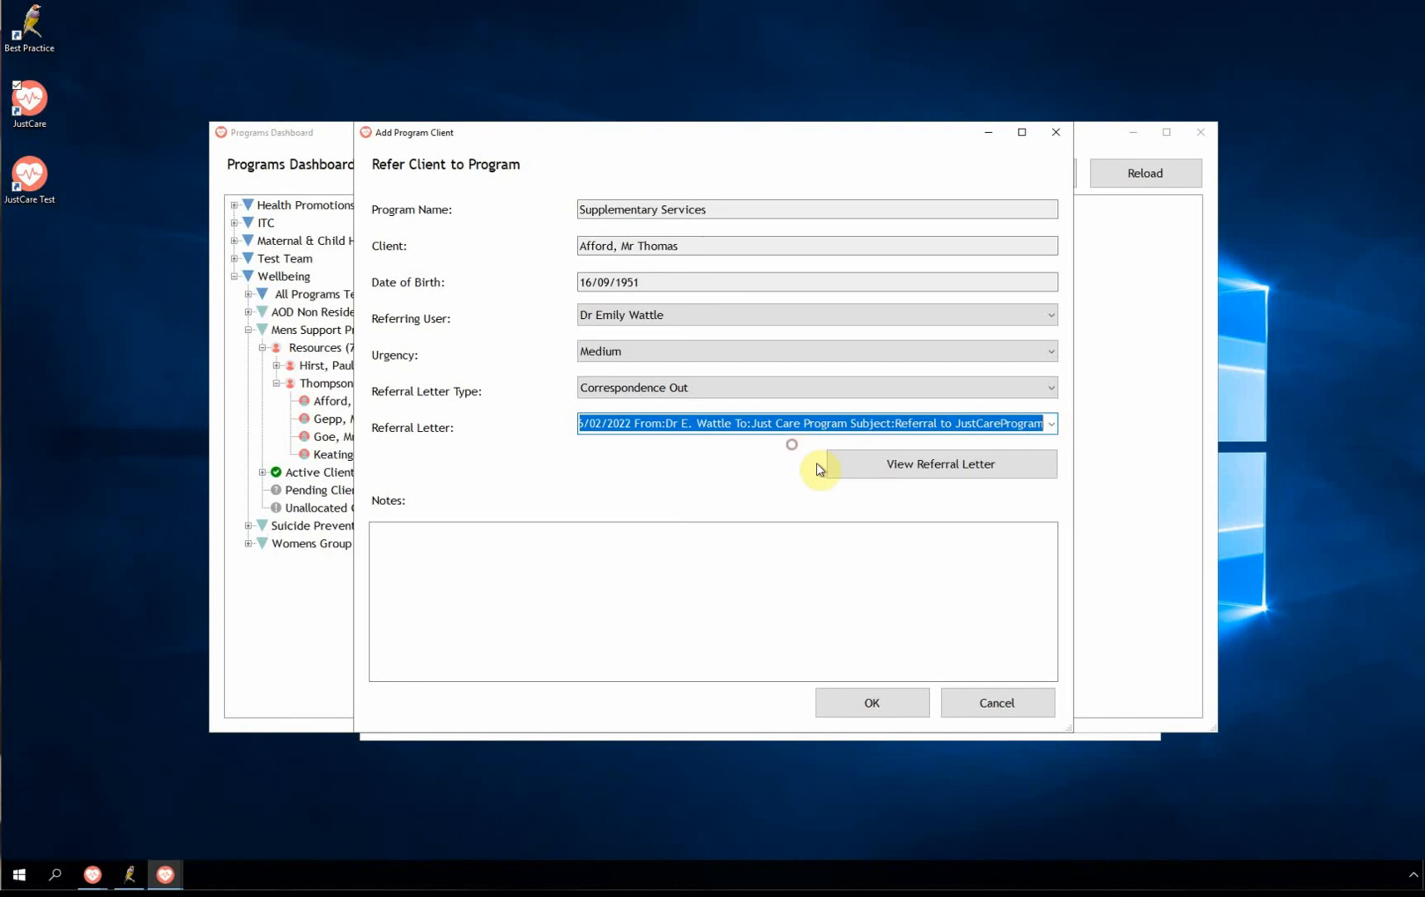
{"action": "left_click", "coordinate": [873, 704]}
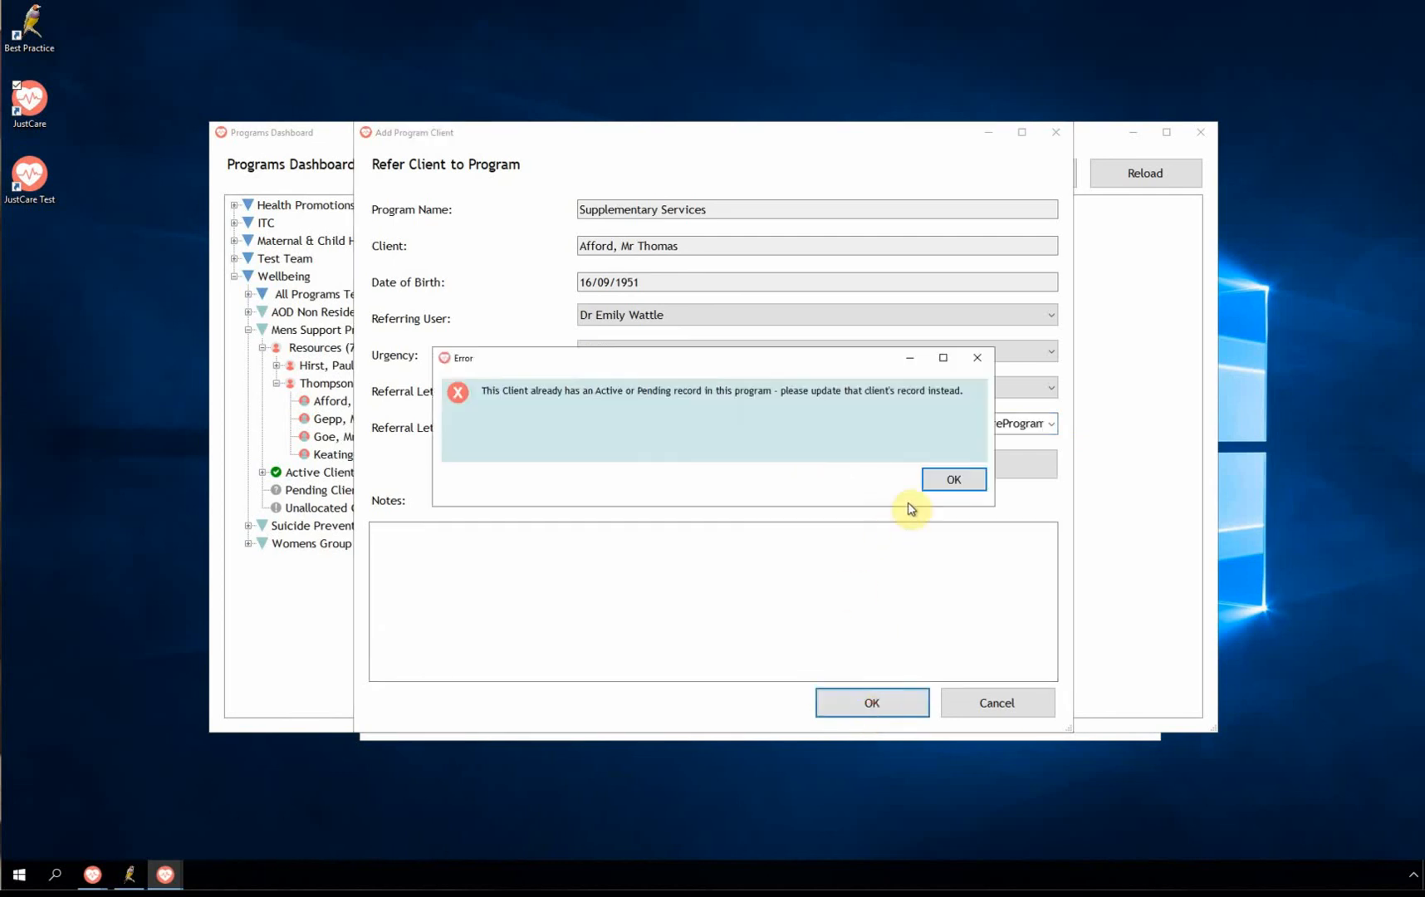
{"action": "left_click", "coordinate": [954, 479]}
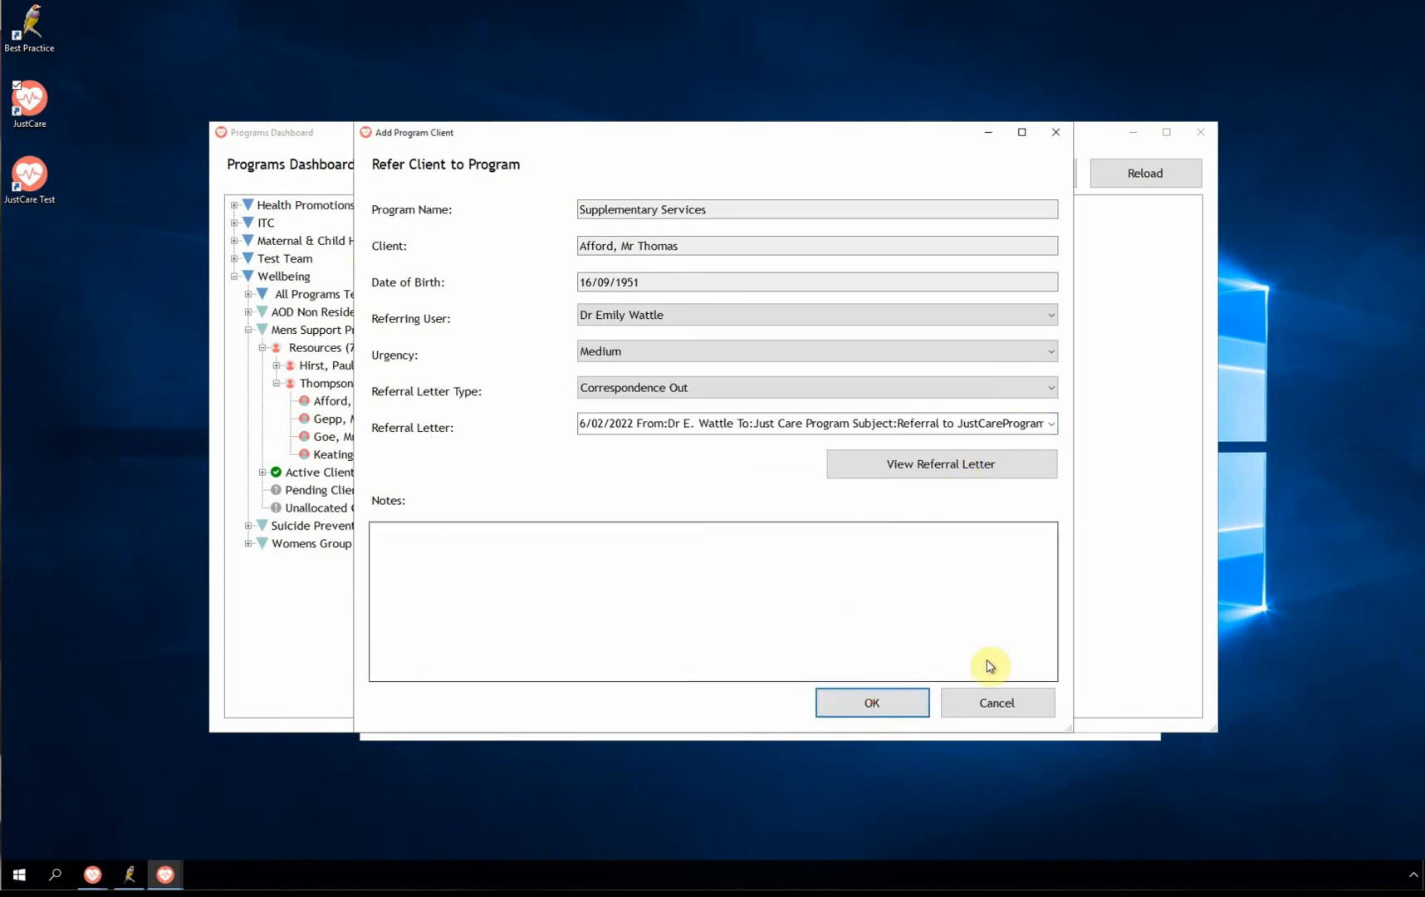
{"action": "left_click", "coordinate": [999, 704]}
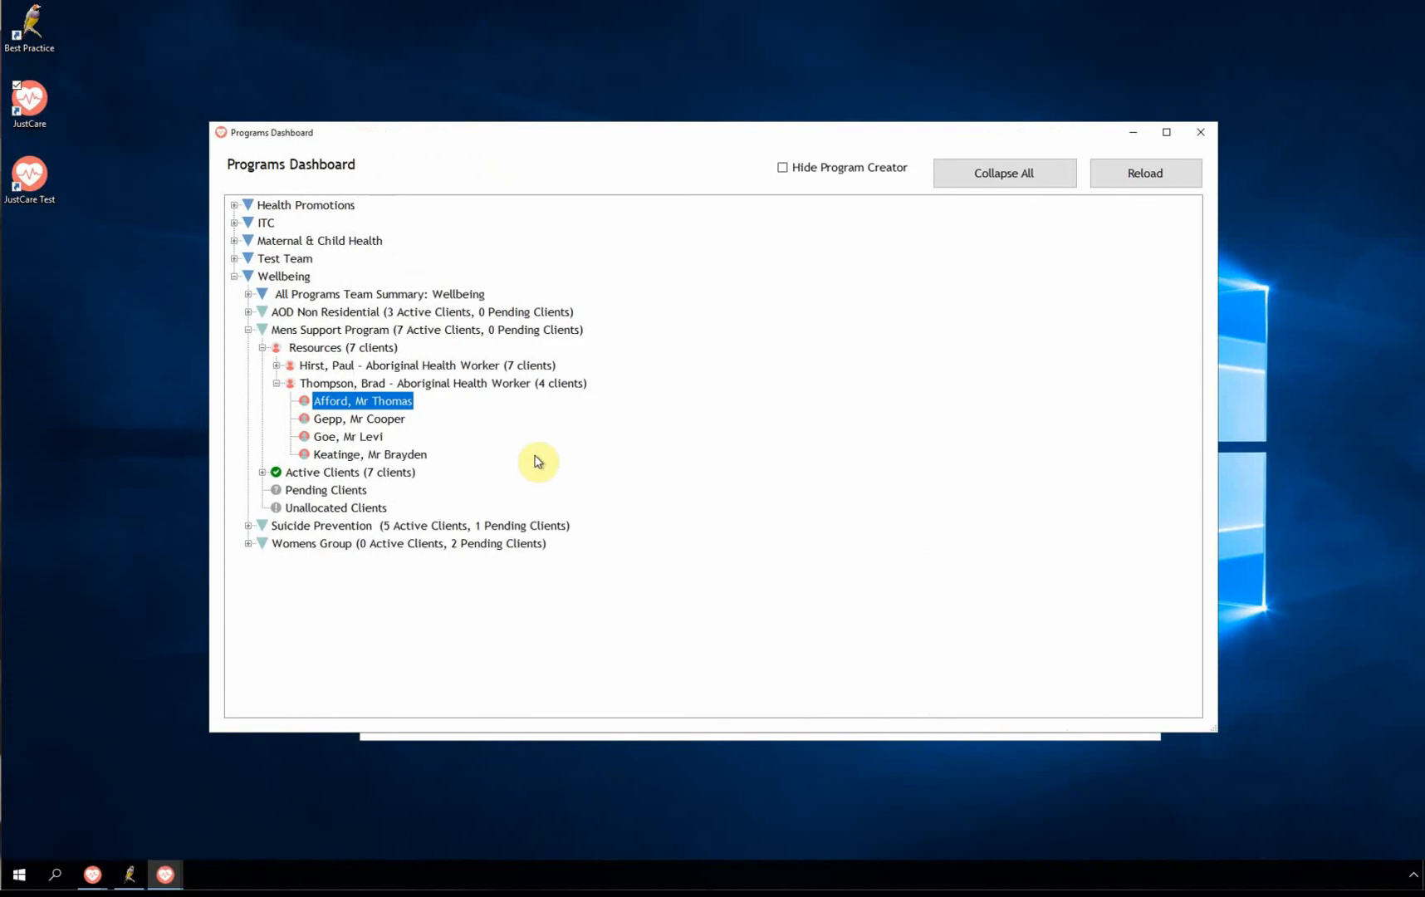
- Start a referral of the same client to the AOD program under Health Promotions
{"action": "right_click", "coordinate": [385, 401]}
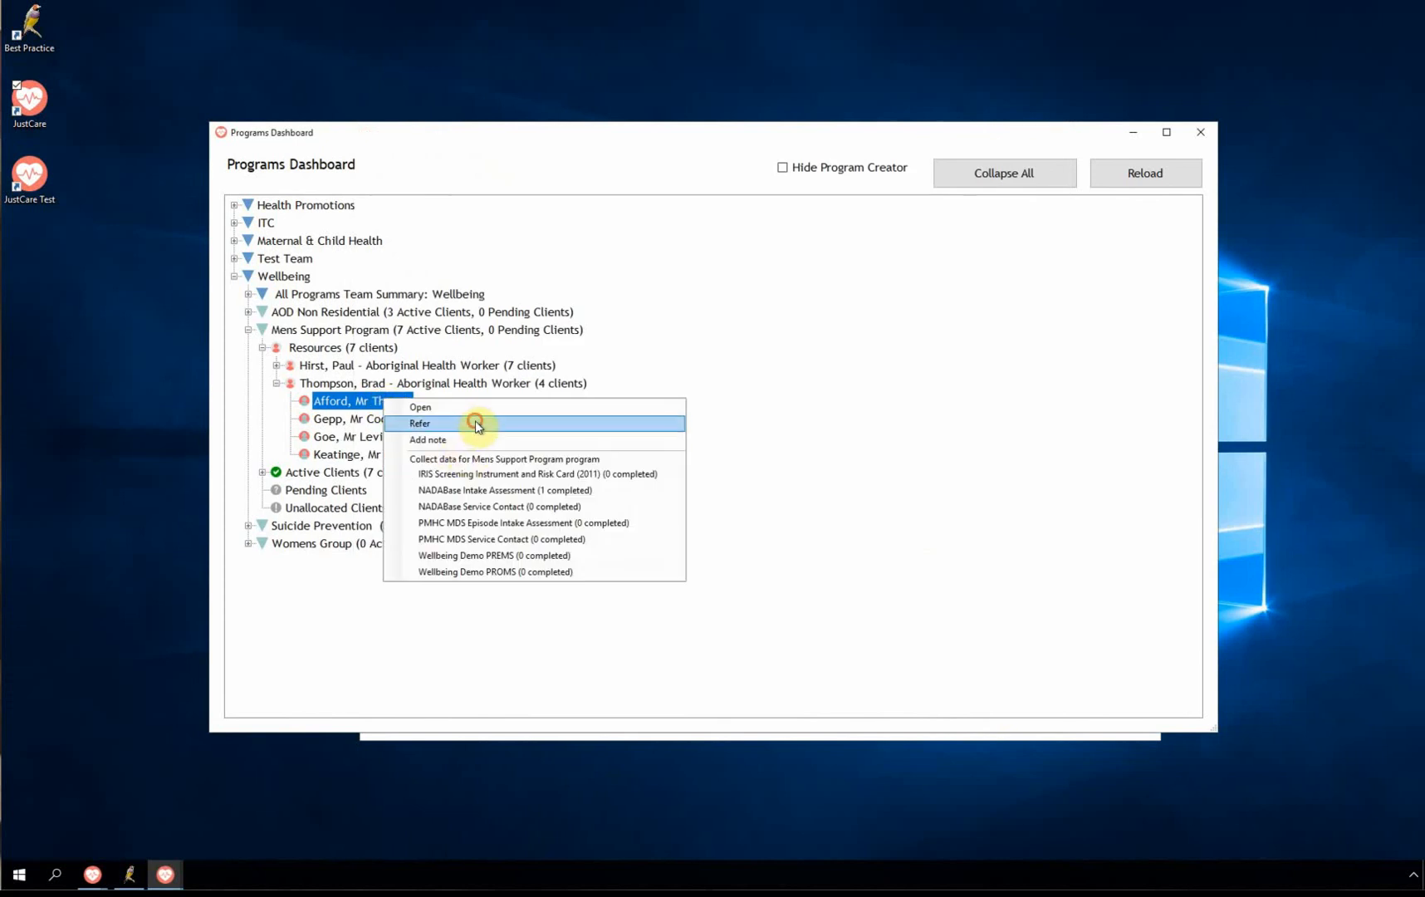
{"action": "left_click", "coordinate": [475, 423]}
{"action": "left_click", "coordinate": [682, 454]}
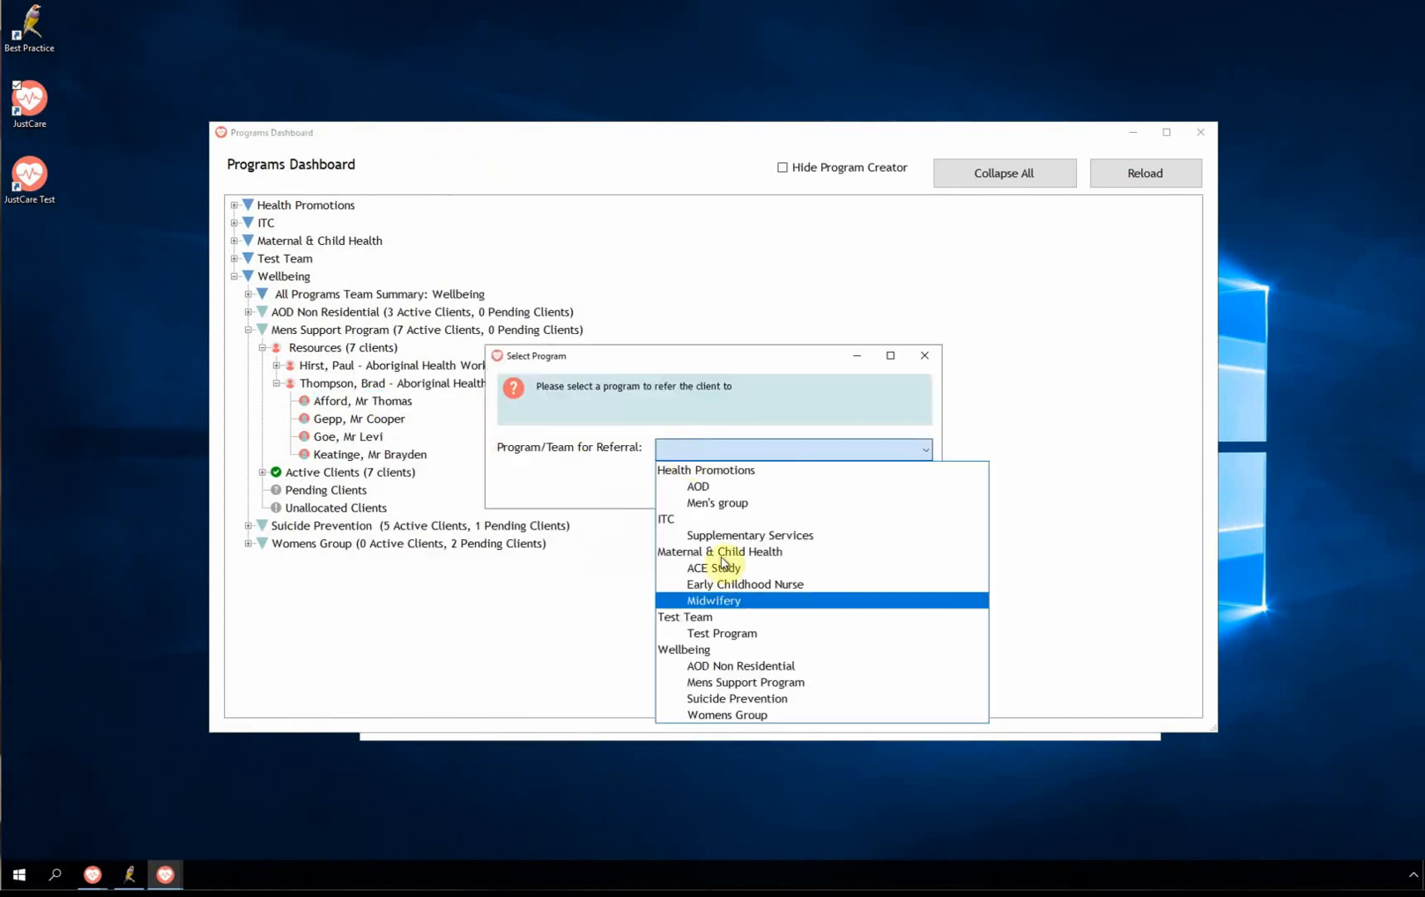
{"action": "left_click", "coordinate": [699, 488]}
{"action": "left_click", "coordinate": [789, 492]}
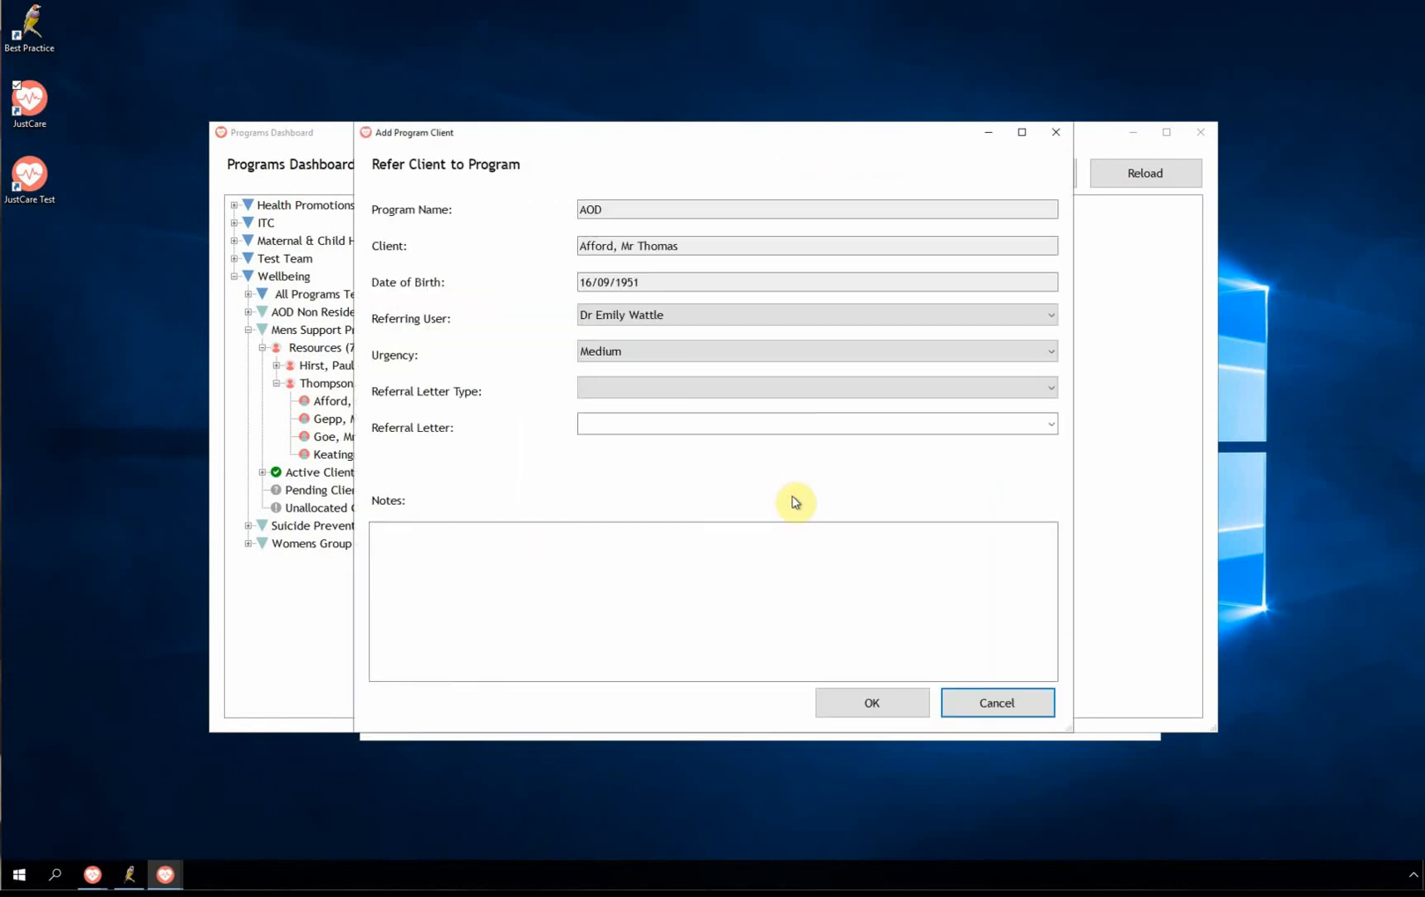
- Submit the AOD referral with letter type Correspondence Out and the Referral to JustCareProgram letter
{"action": "left_click", "coordinate": [796, 388]}
{"action": "left_click", "coordinate": [898, 424]}
{"action": "left_click", "coordinate": [1053, 425]}
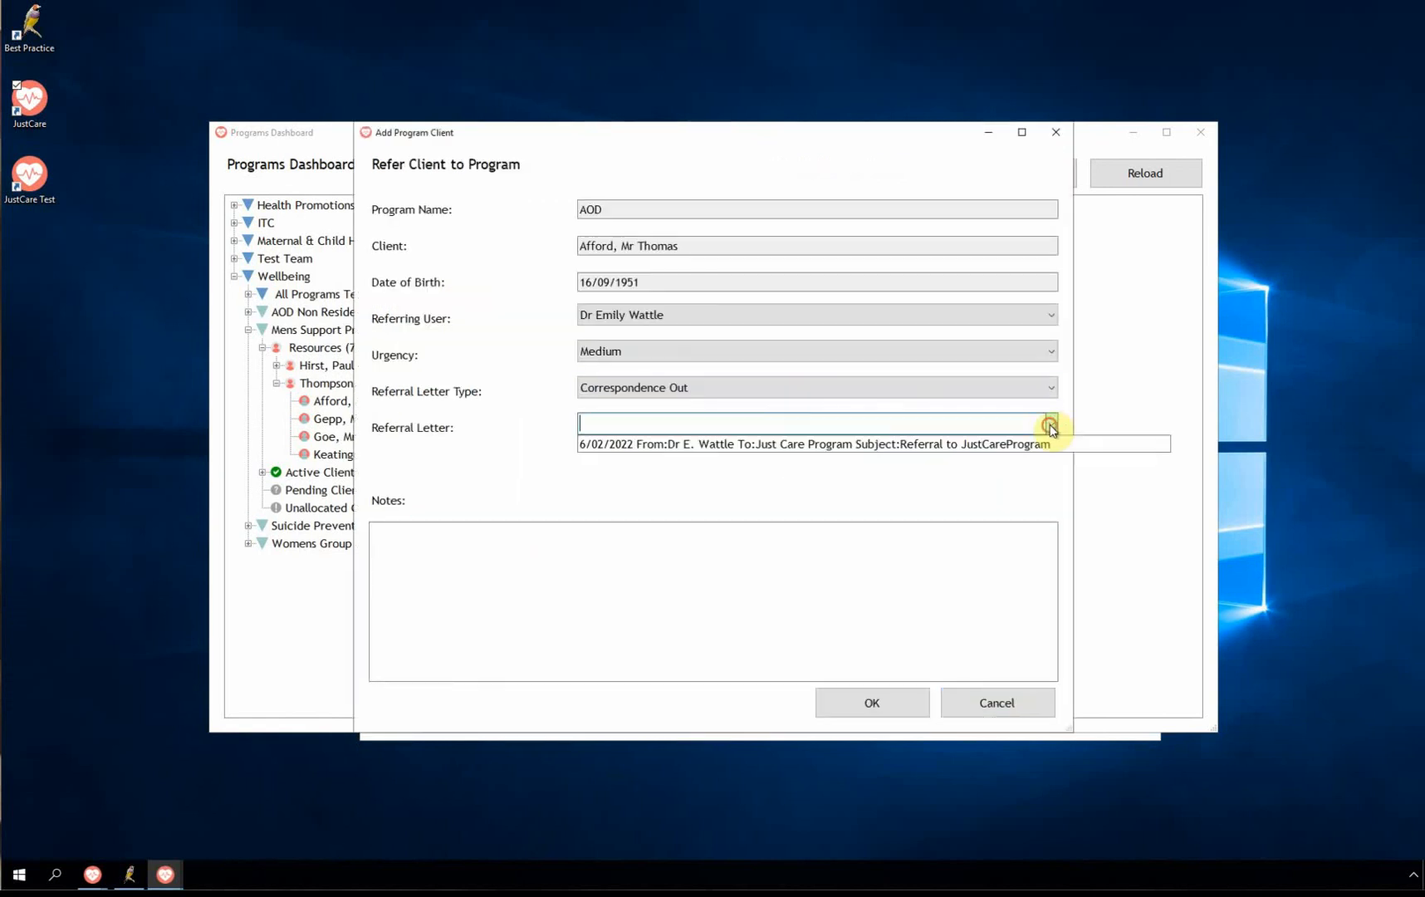
{"action": "left_click", "coordinate": [914, 438]}
{"action": "left_click", "coordinate": [1055, 427]}
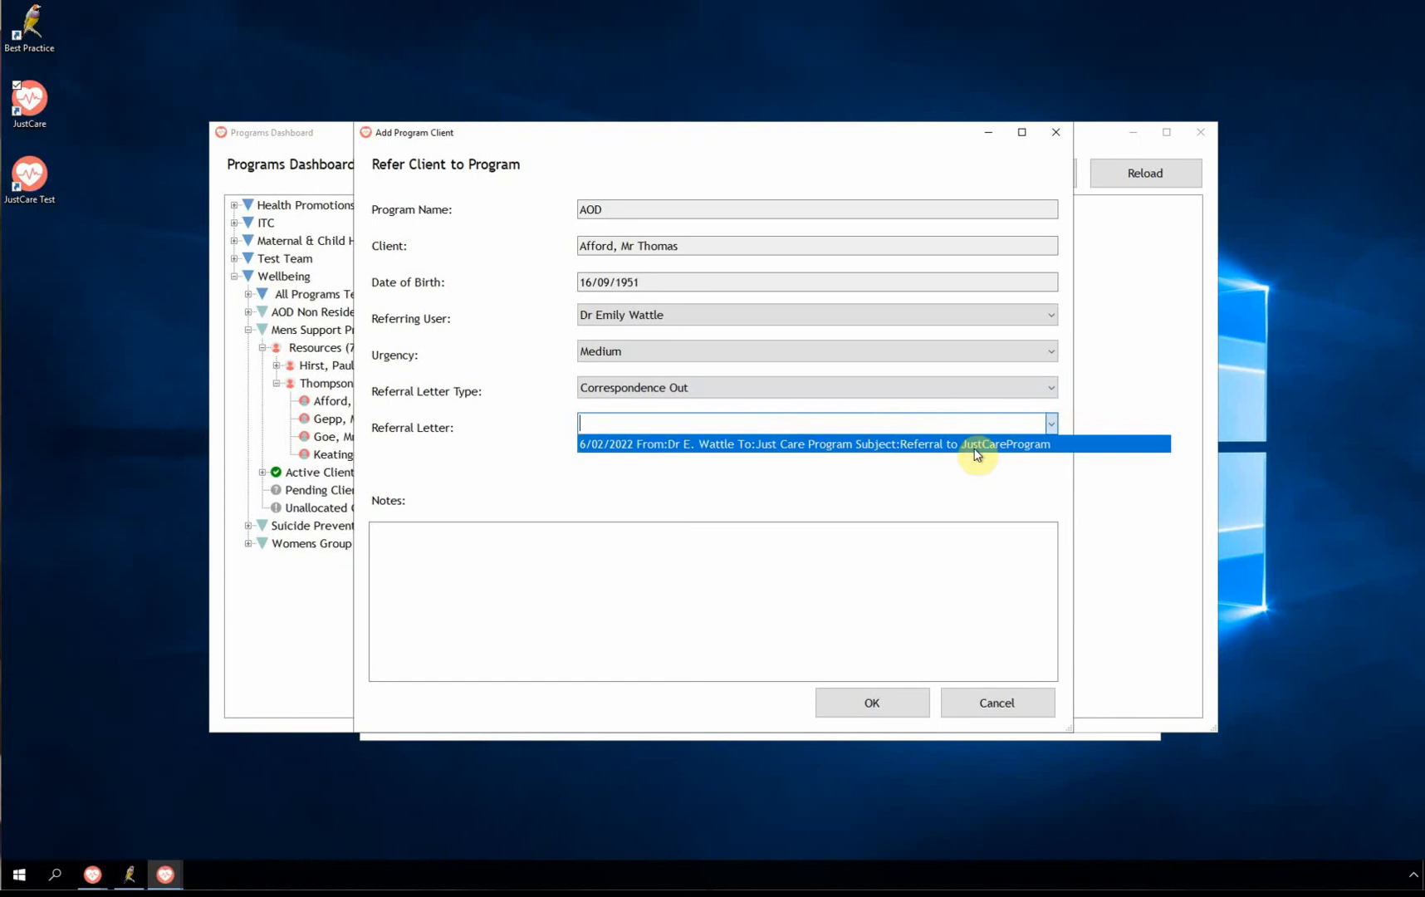
{"action": "left_click", "coordinate": [976, 452]}
{"action": "left_click", "coordinate": [871, 702]}
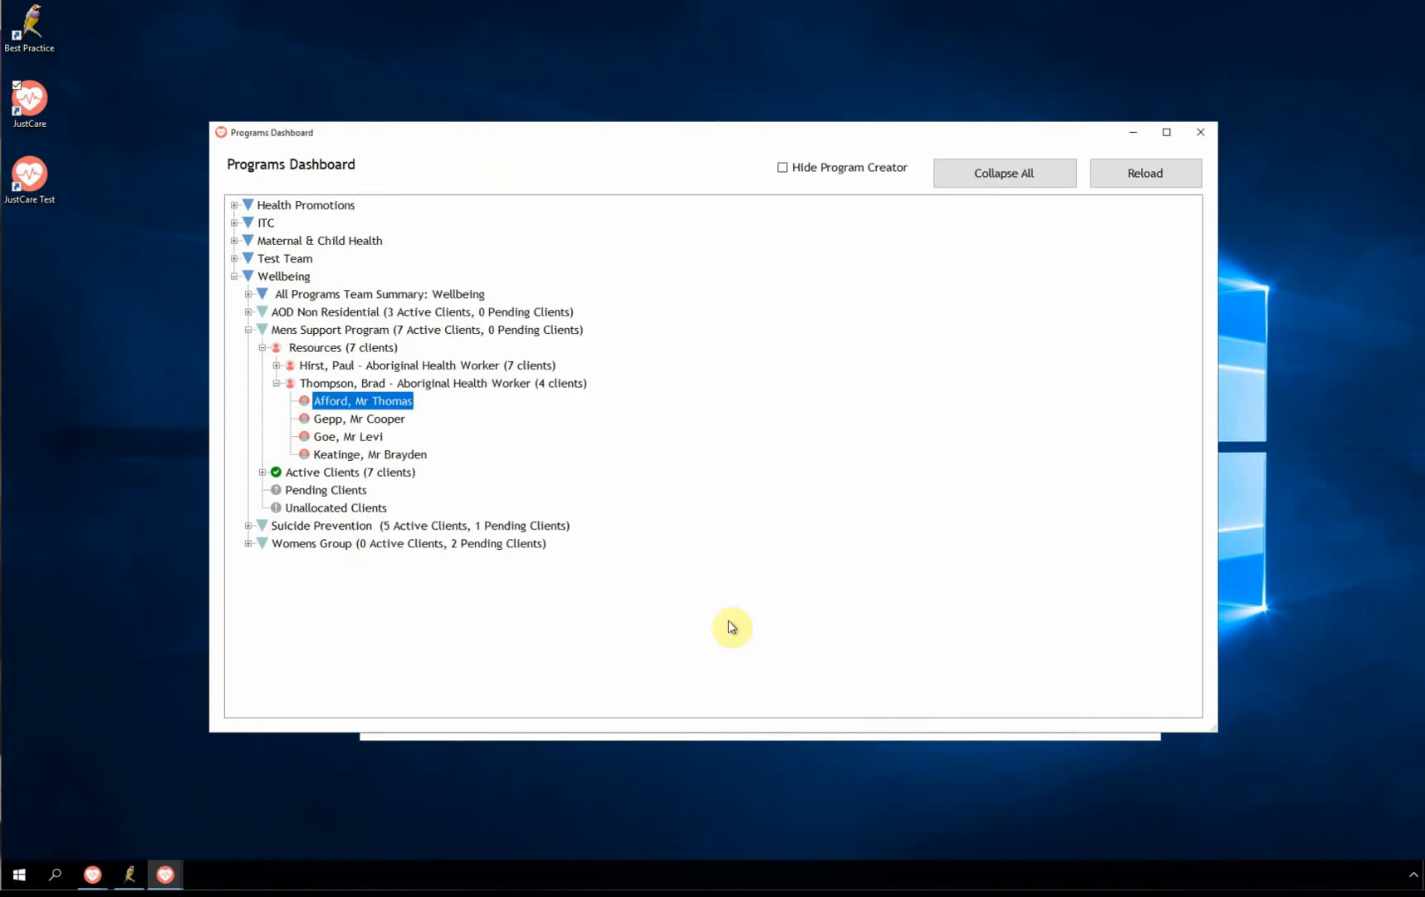
- Add a Mens Support Program note reading "This is a test note" to the first client under the second worker
{"action": "right_click", "coordinate": [391, 403]}
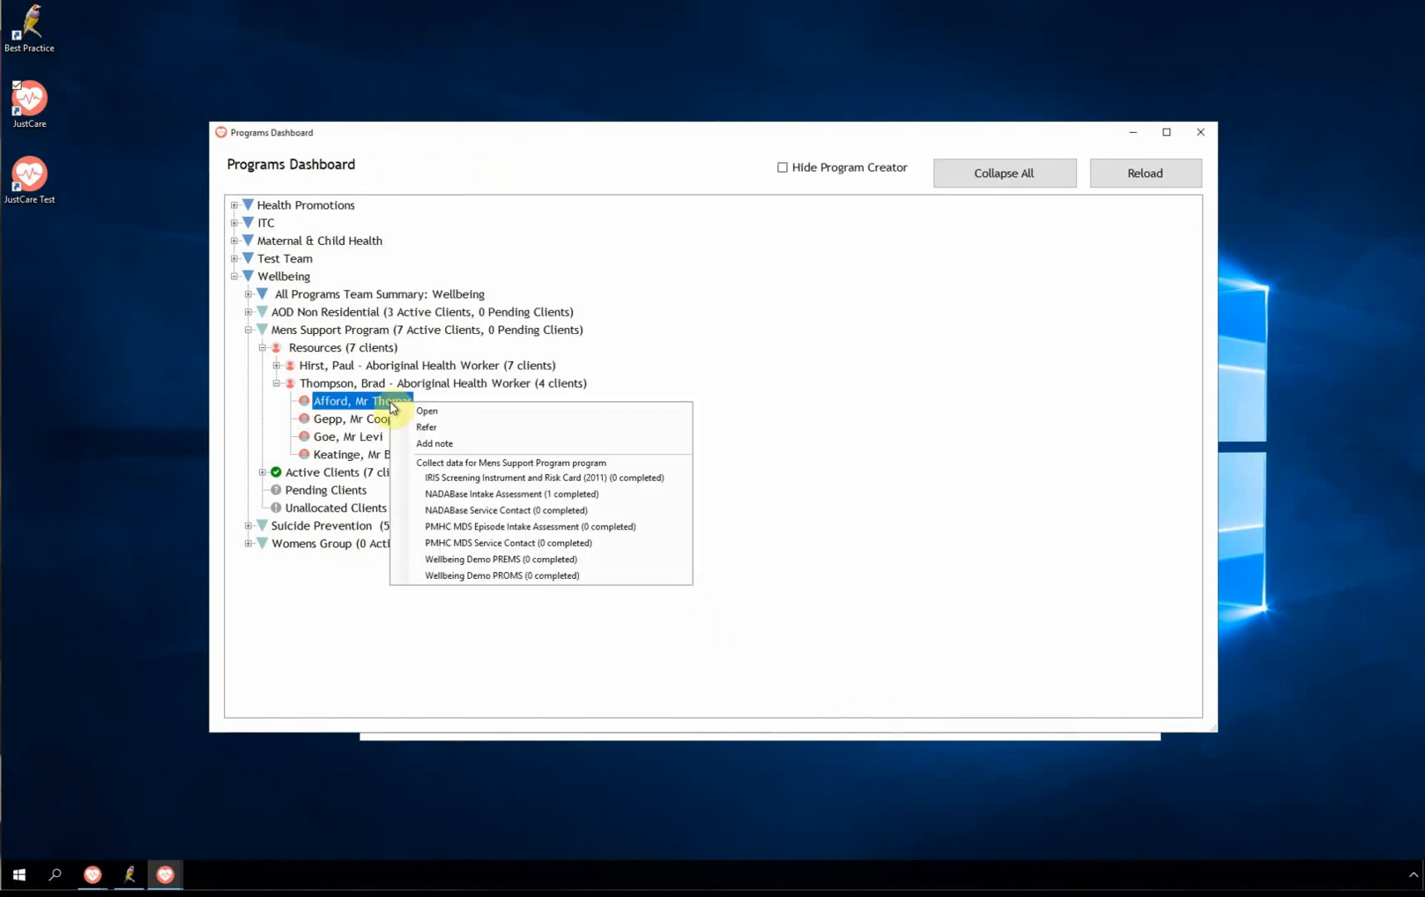
{"action": "left_click", "coordinate": [446, 443]}
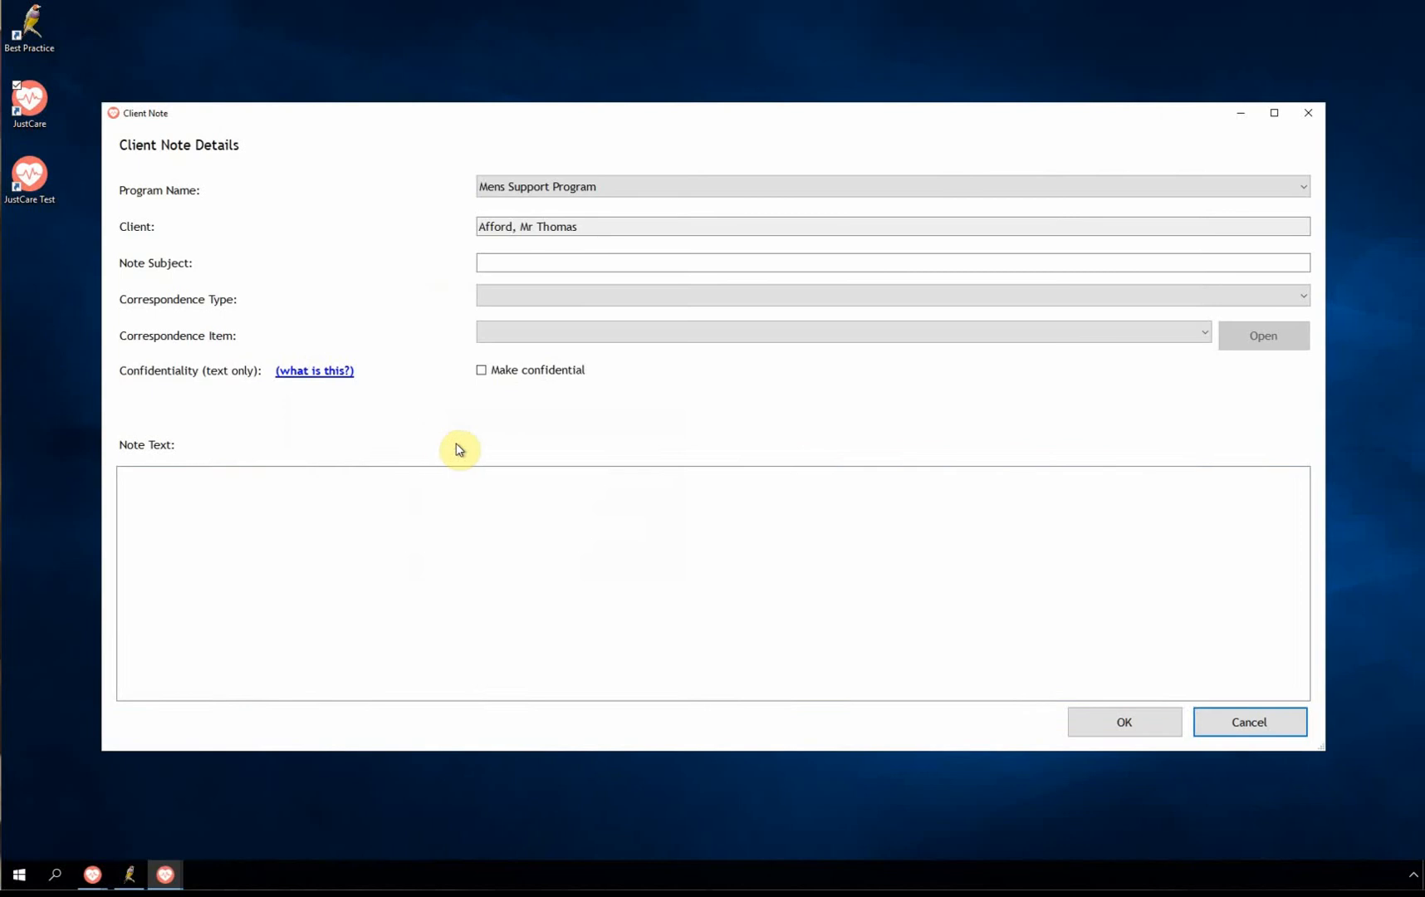
{"action": "left_click", "coordinate": [505, 507]}
{"action": "type", "text": "THis is a test note"}
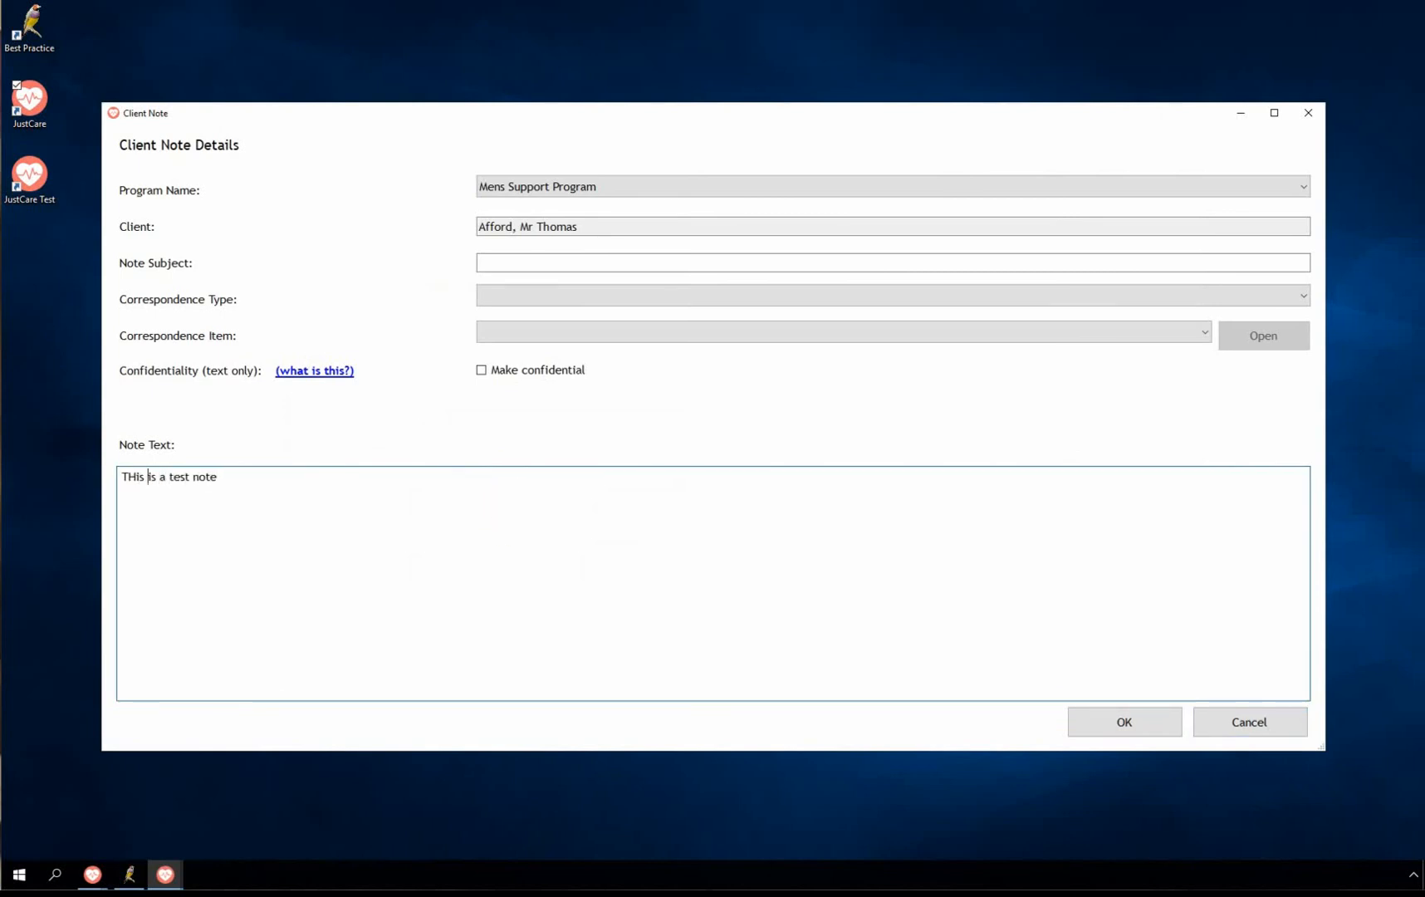
{"action": "key", "text": "Delete"}
{"action": "type", "text": "h"}
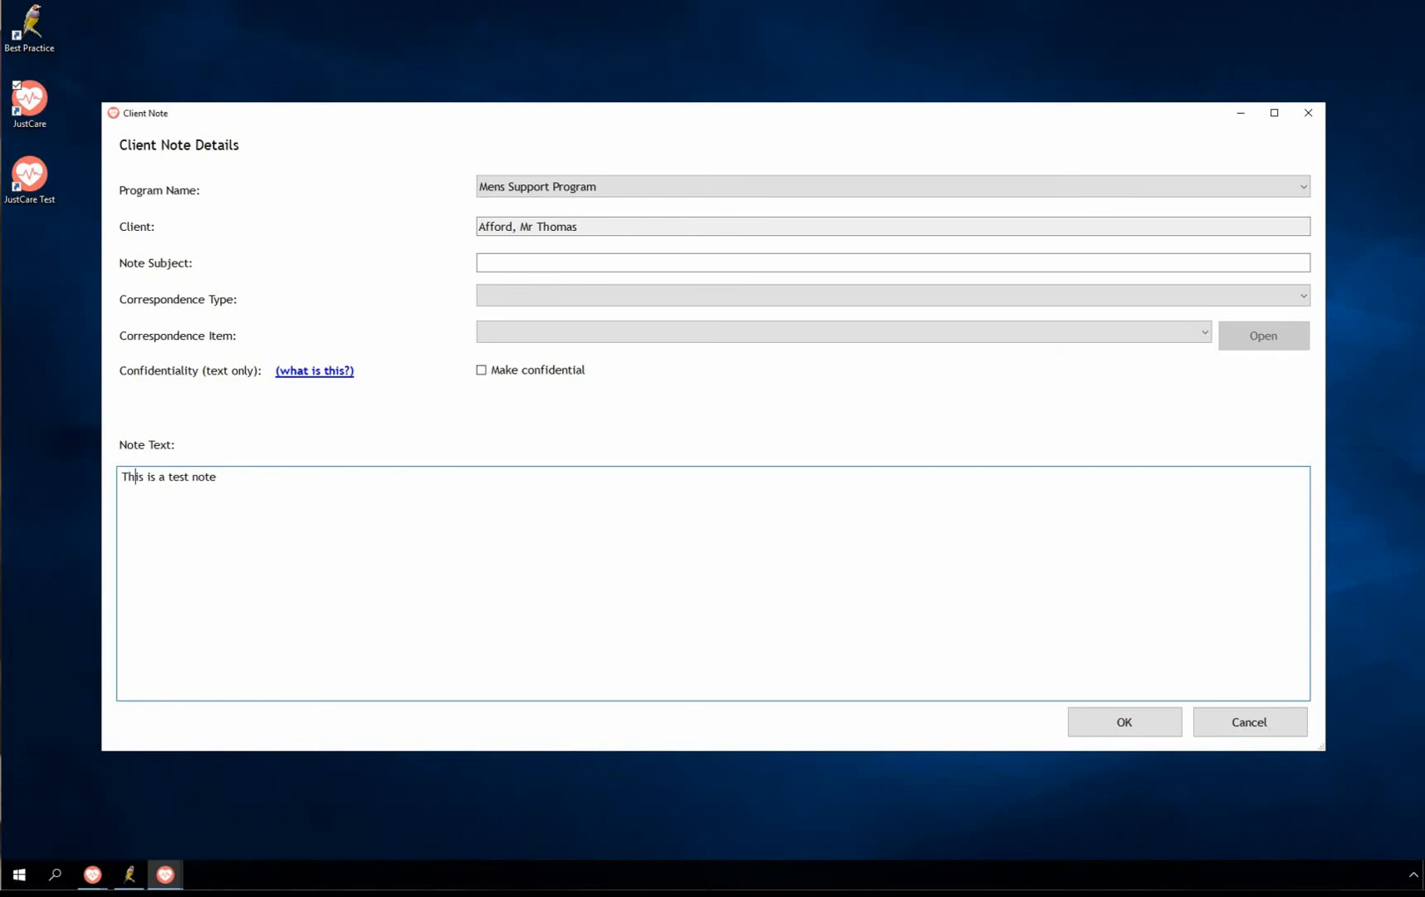
{"action": "left_click", "coordinate": [572, 187]}
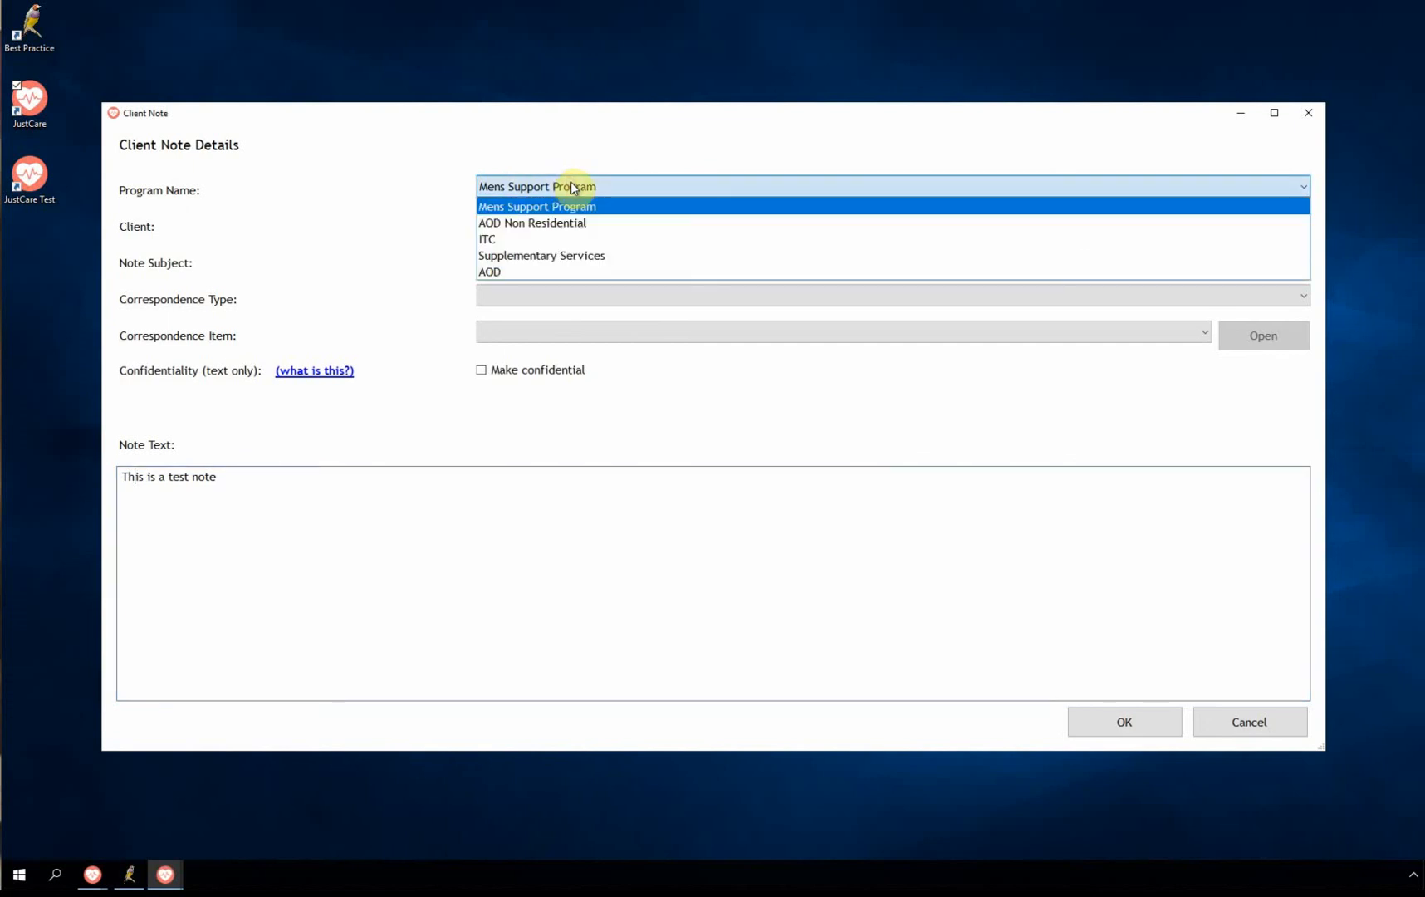
{"action": "left_click", "coordinate": [572, 188]}
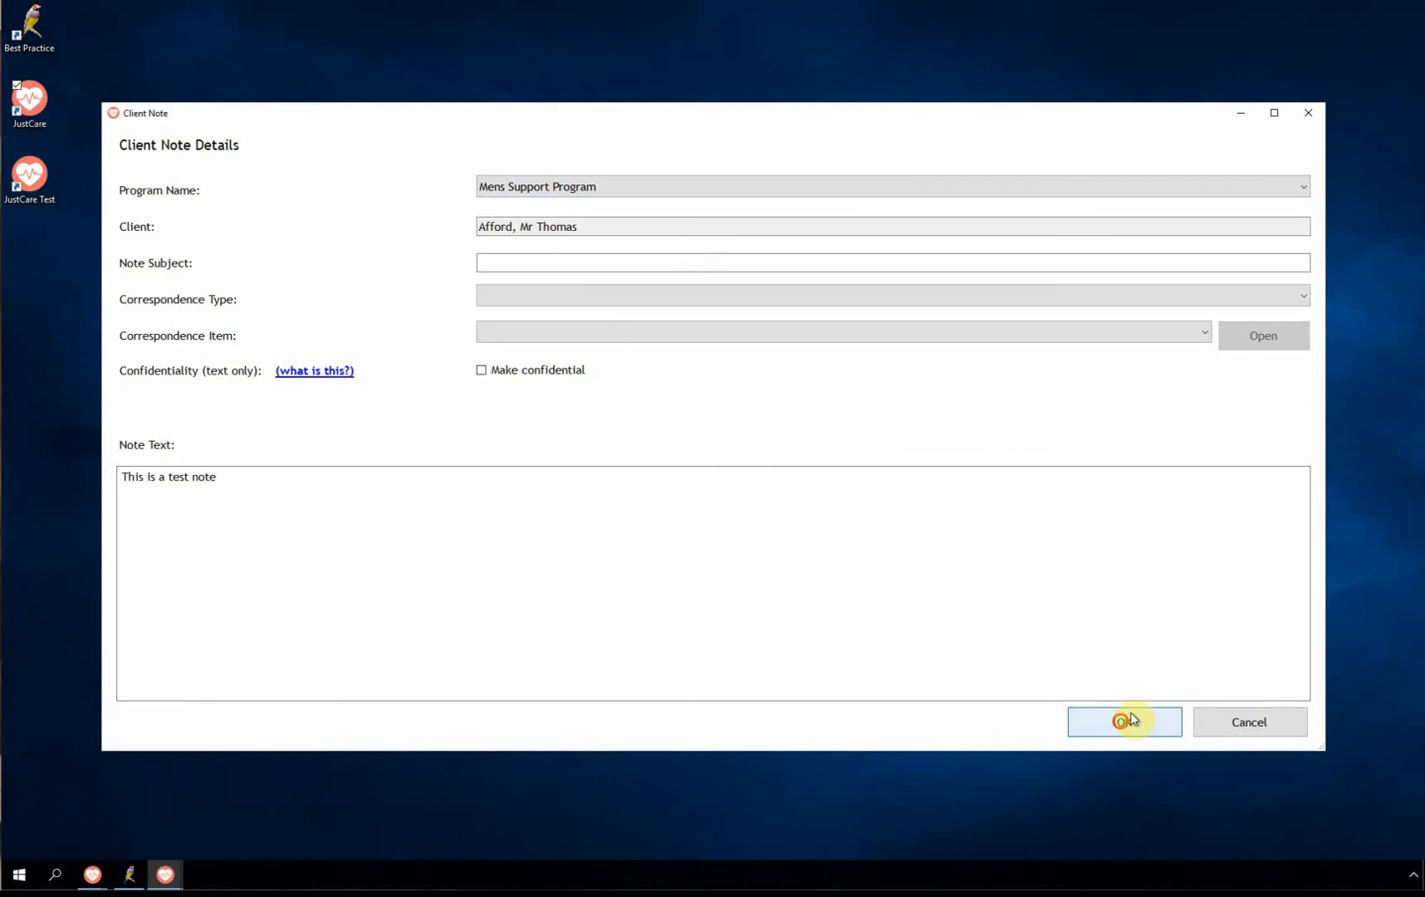
{"action": "left_click", "coordinate": [1124, 723]}
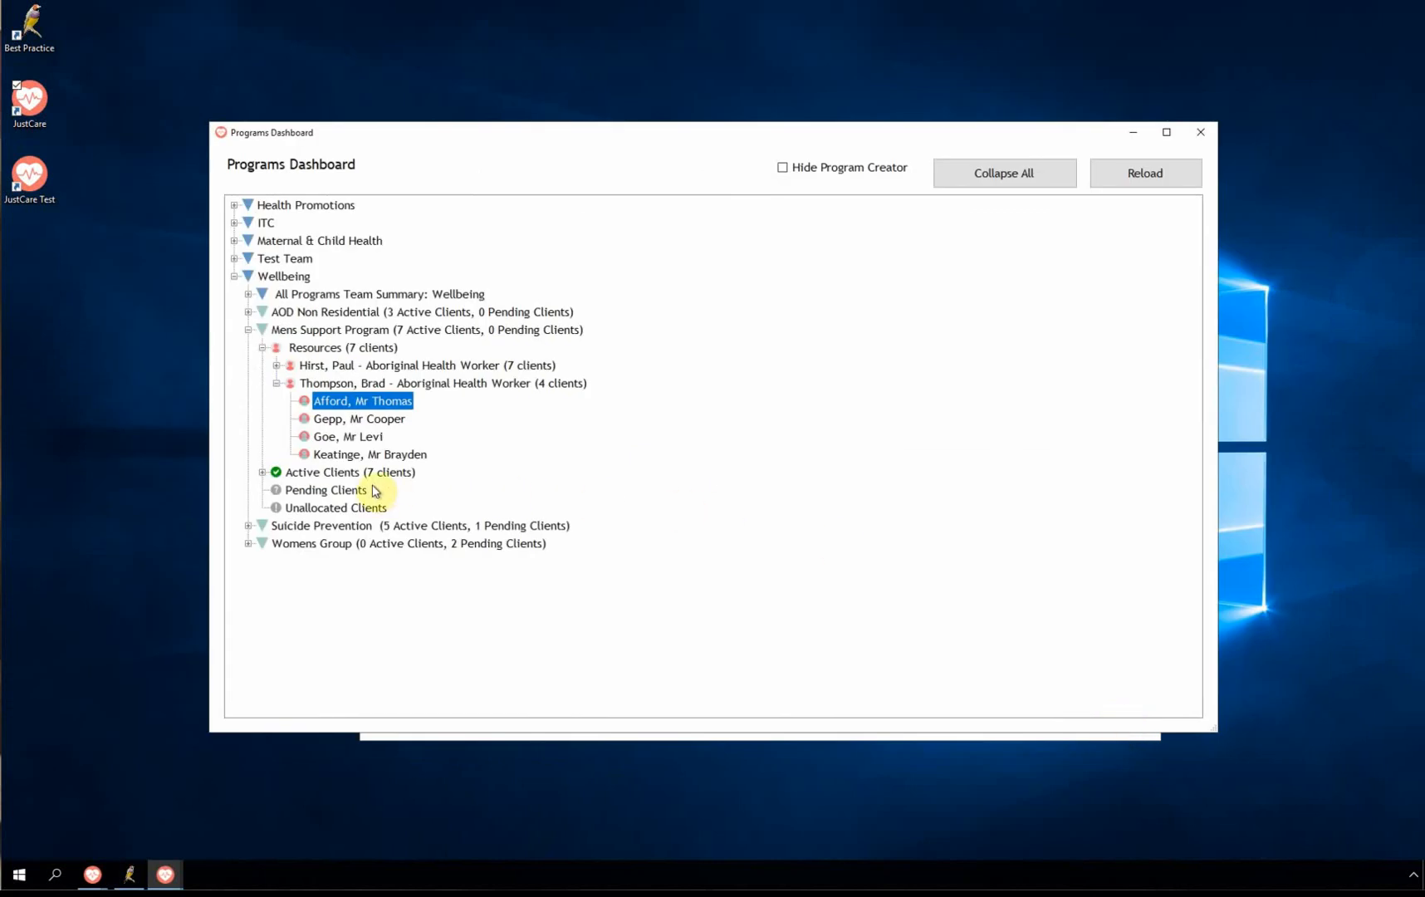
- Answer IRIS Screening Instrument and Risk Card (2011) questions 1 and 2 "Yes, a bit more" and "Yes, every time" for the same client, then discard the form
{"action": "right_click", "coordinate": [370, 405]}
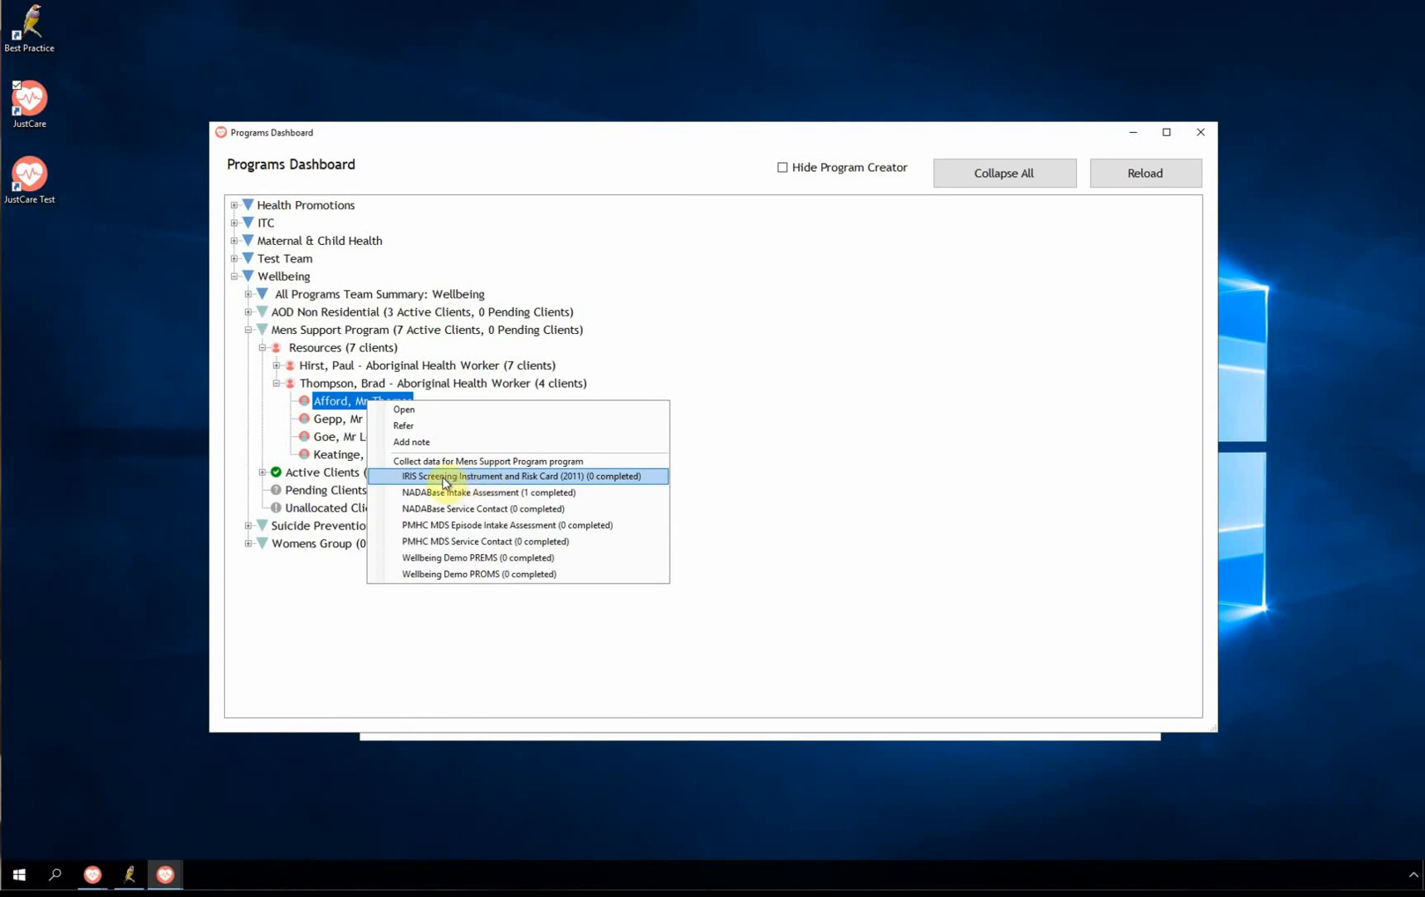
{"action": "left_click", "coordinate": [446, 478]}
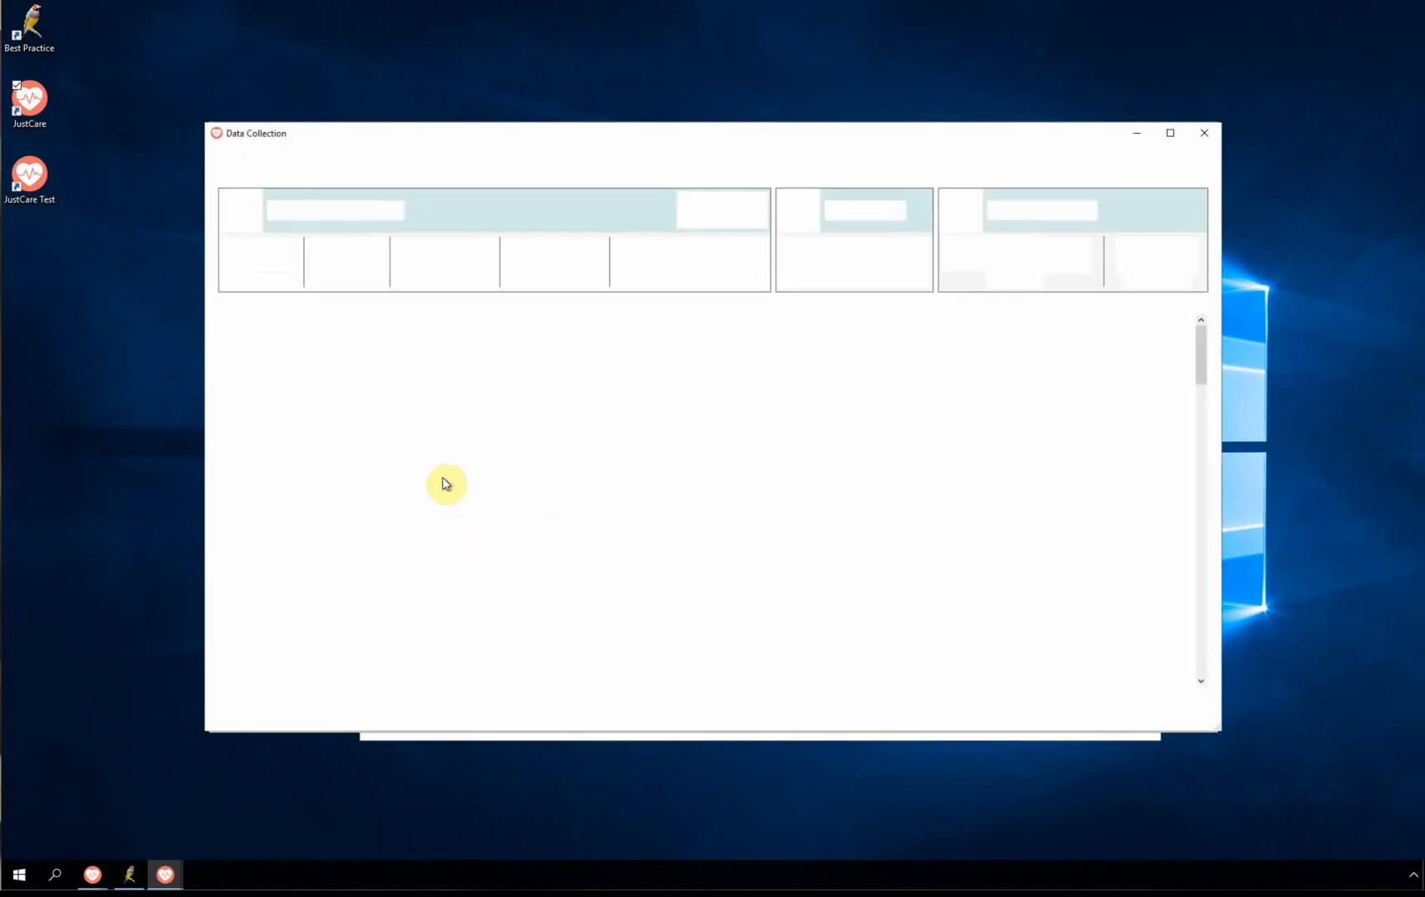
{"action": "left_click_drag", "start_coordinate": [1204, 349], "coordinate": [1200, 377]}
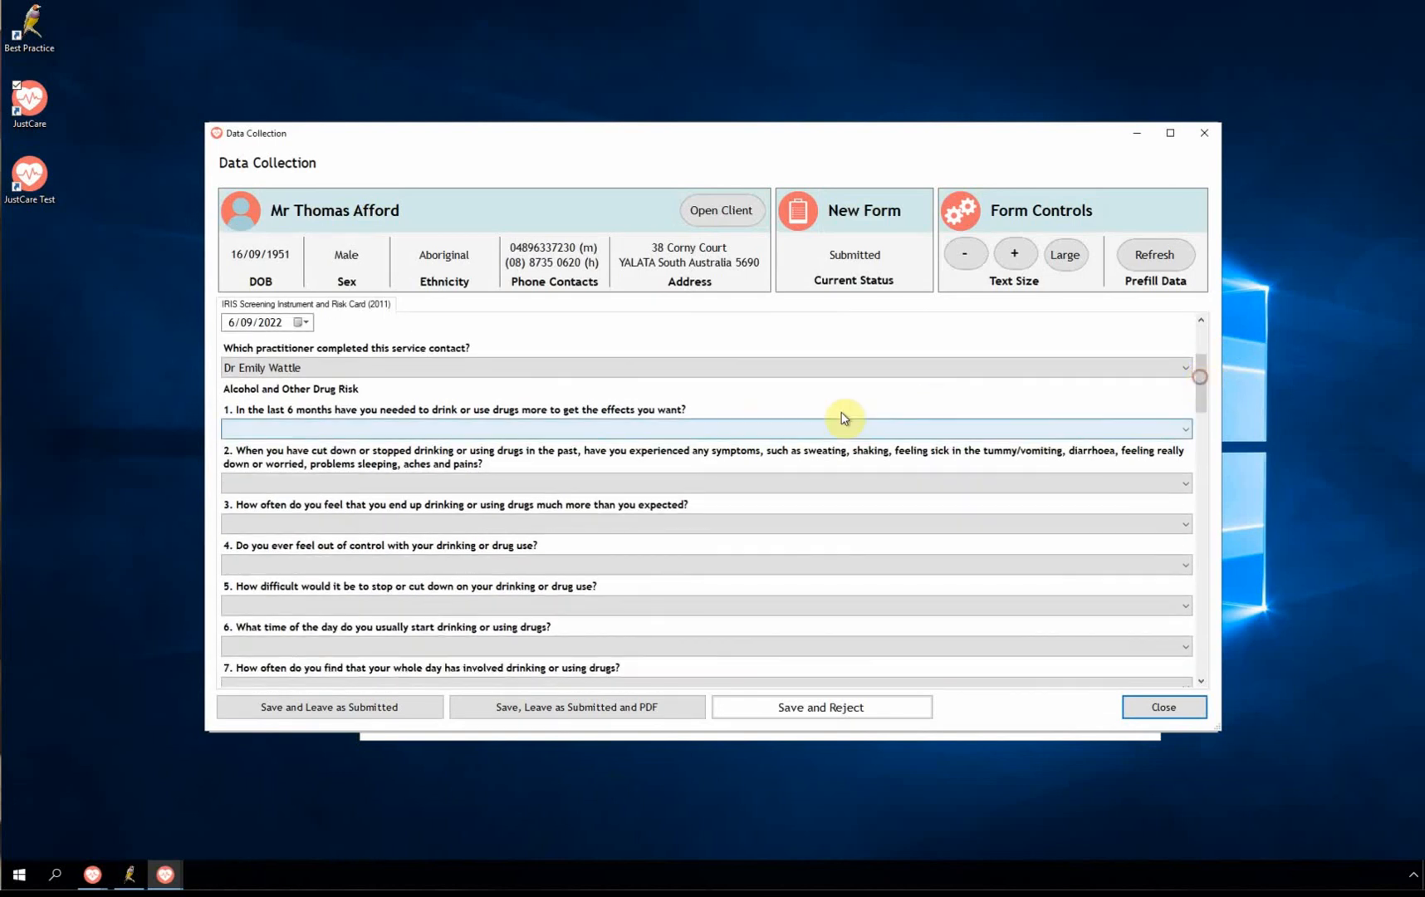
{"action": "left_click", "coordinate": [794, 430]}
{"action": "left_click", "coordinate": [682, 459]}
{"action": "left_click", "coordinate": [662, 484]}
{"action": "left_click", "coordinate": [635, 531]}
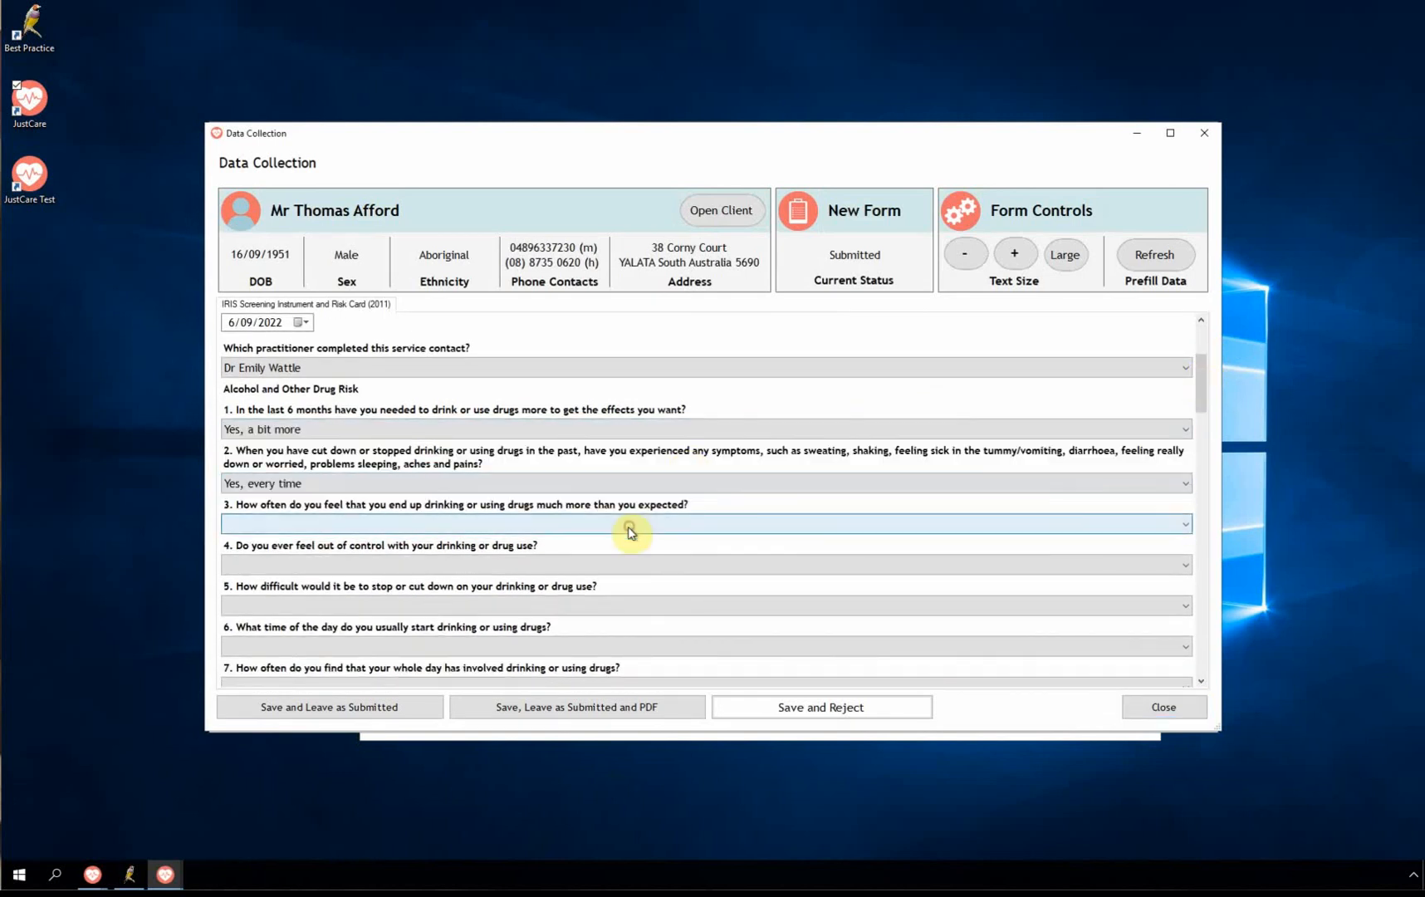
{"action": "left_click_drag", "start_coordinate": [1201, 392], "coordinate": [1201, 431]}
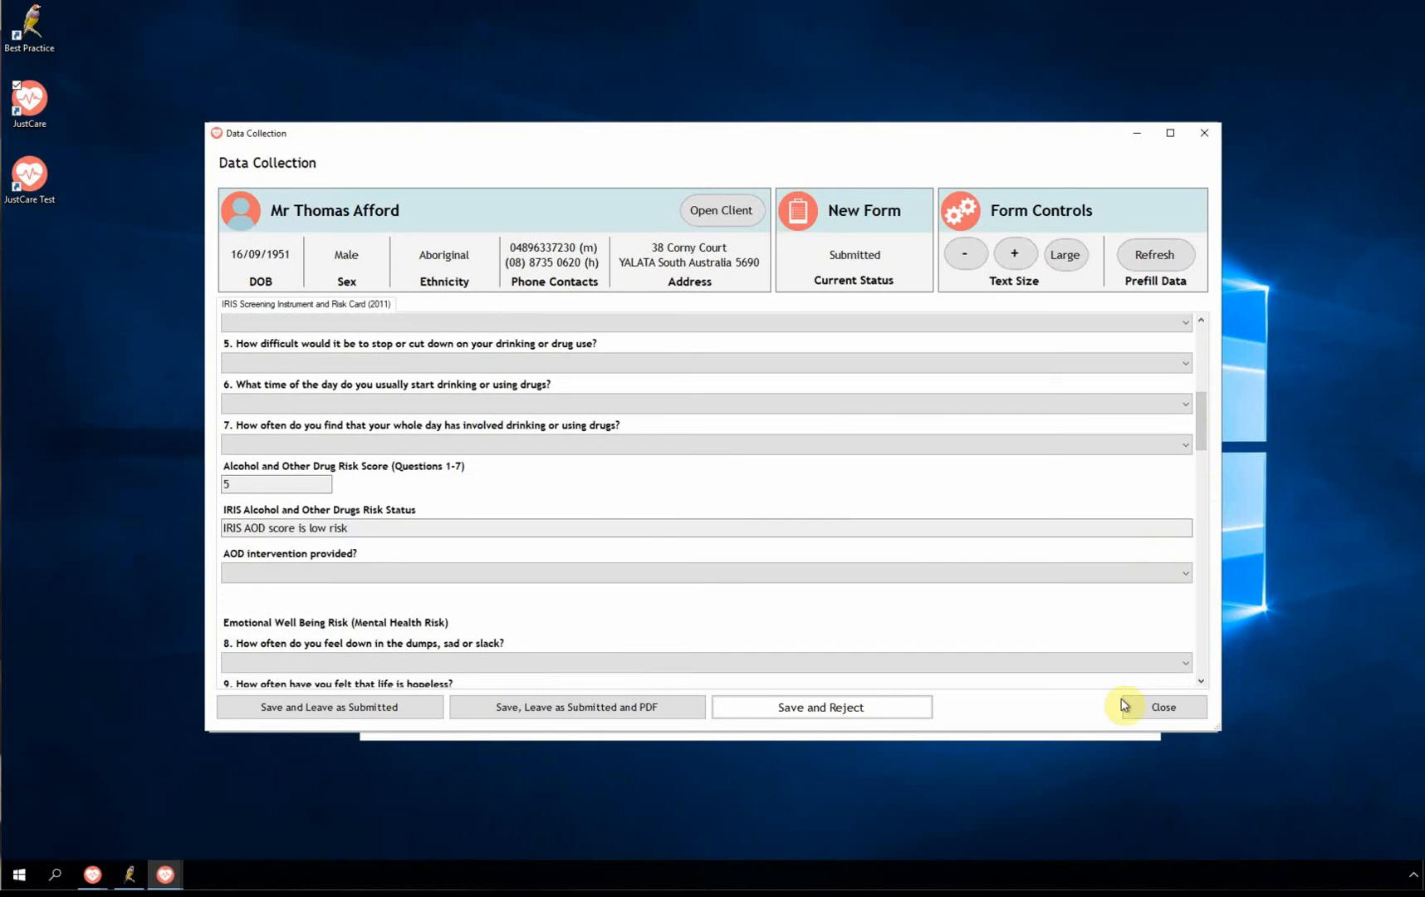
{"action": "left_click", "coordinate": [1160, 705]}
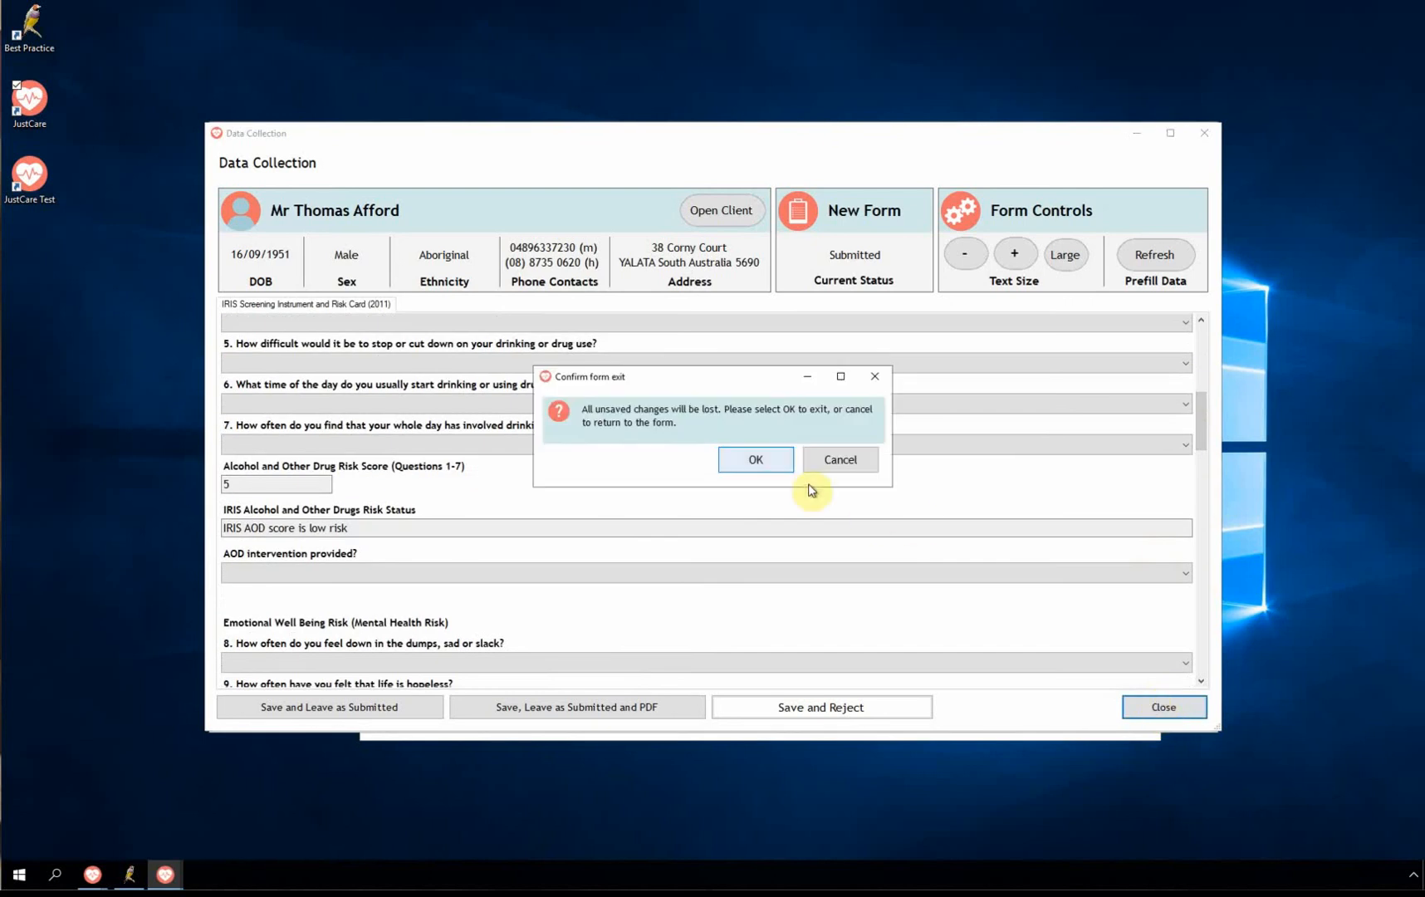
{"action": "left_click", "coordinate": [757, 460]}
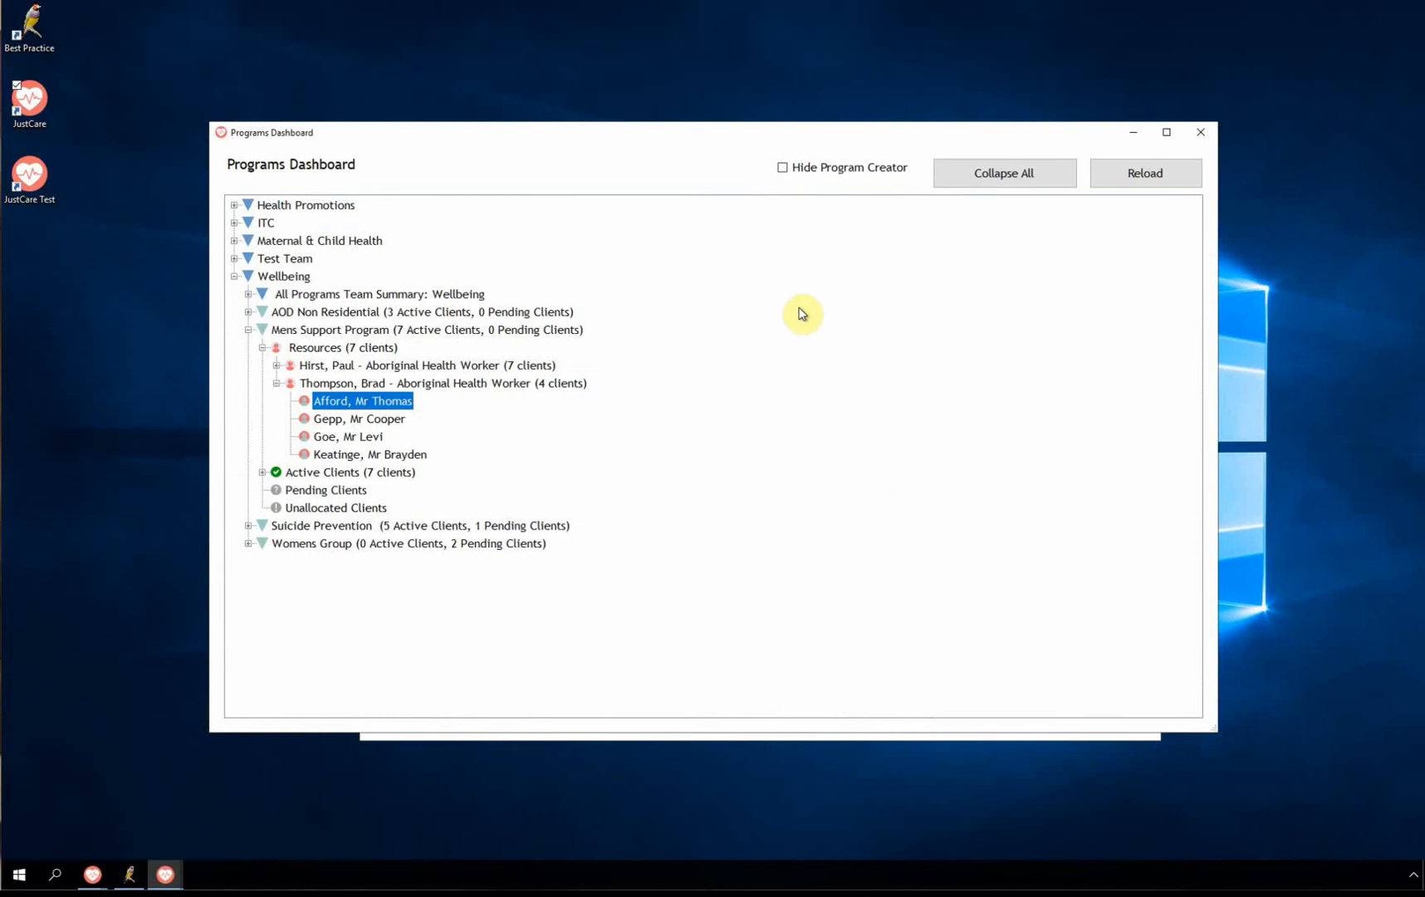
- Hide the program creator in the dashboard and select the Mens Support Program's pending clients group
{"action": "left_click", "coordinate": [782, 168]}
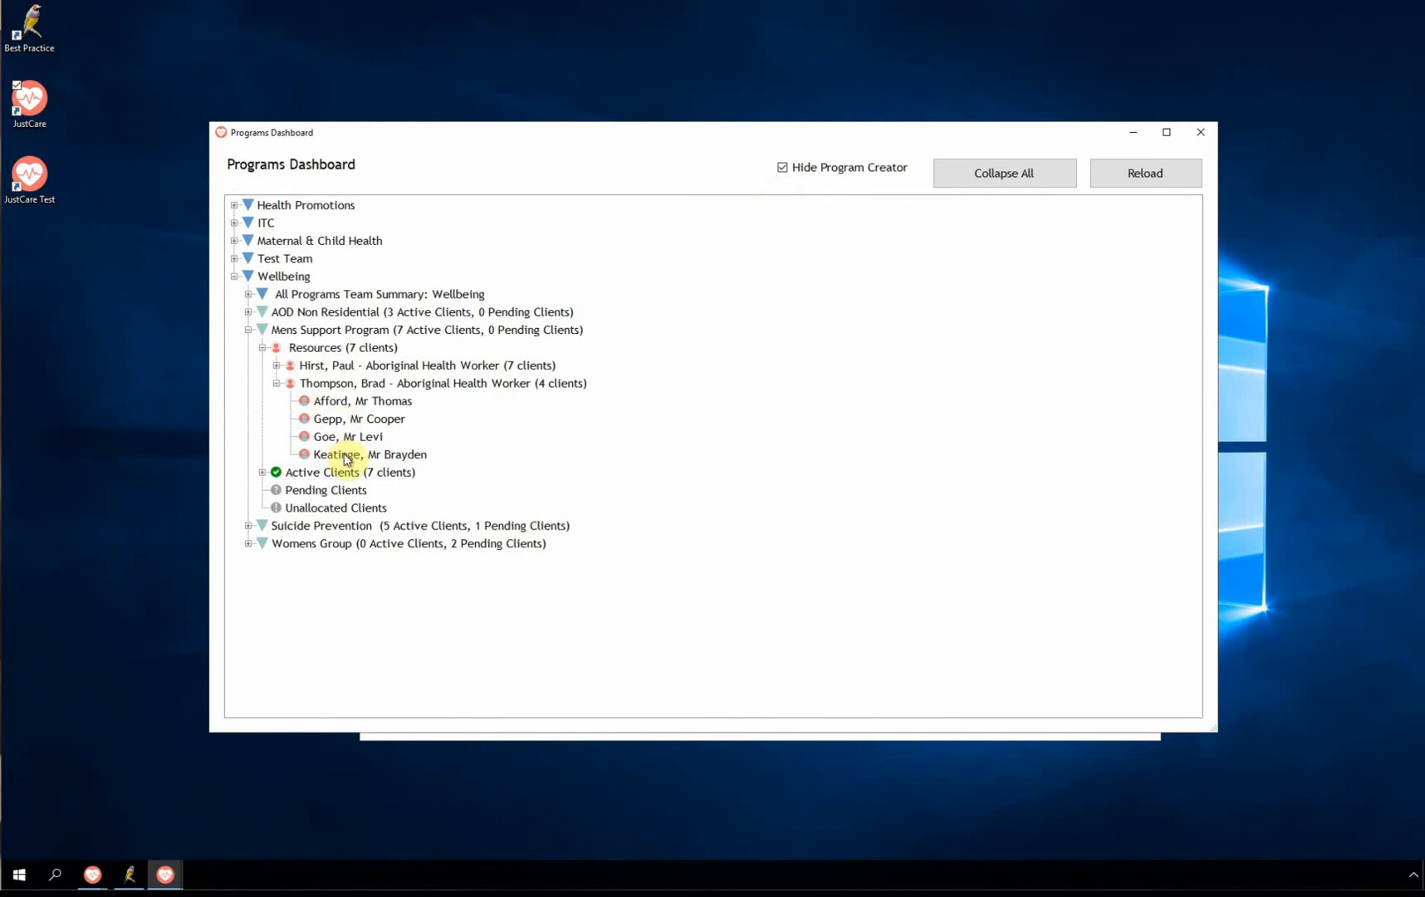
{"action": "left_click", "coordinate": [361, 490]}
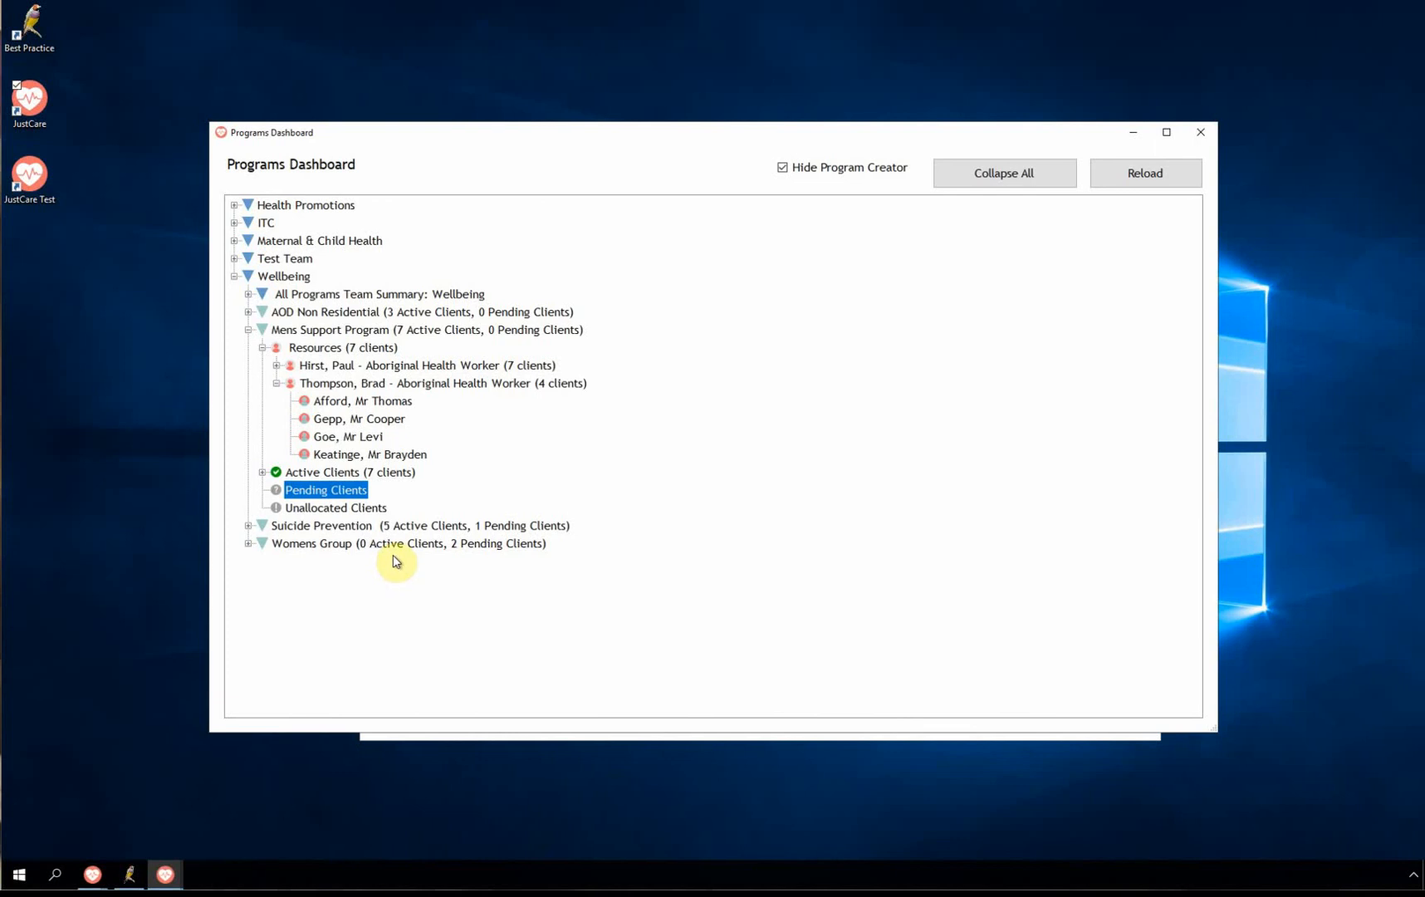
- Configure the Wellbeing team to allow practice-wide view of the program and practice-wide referral into it, and save
{"action": "double_click", "coordinate": [285, 277]}
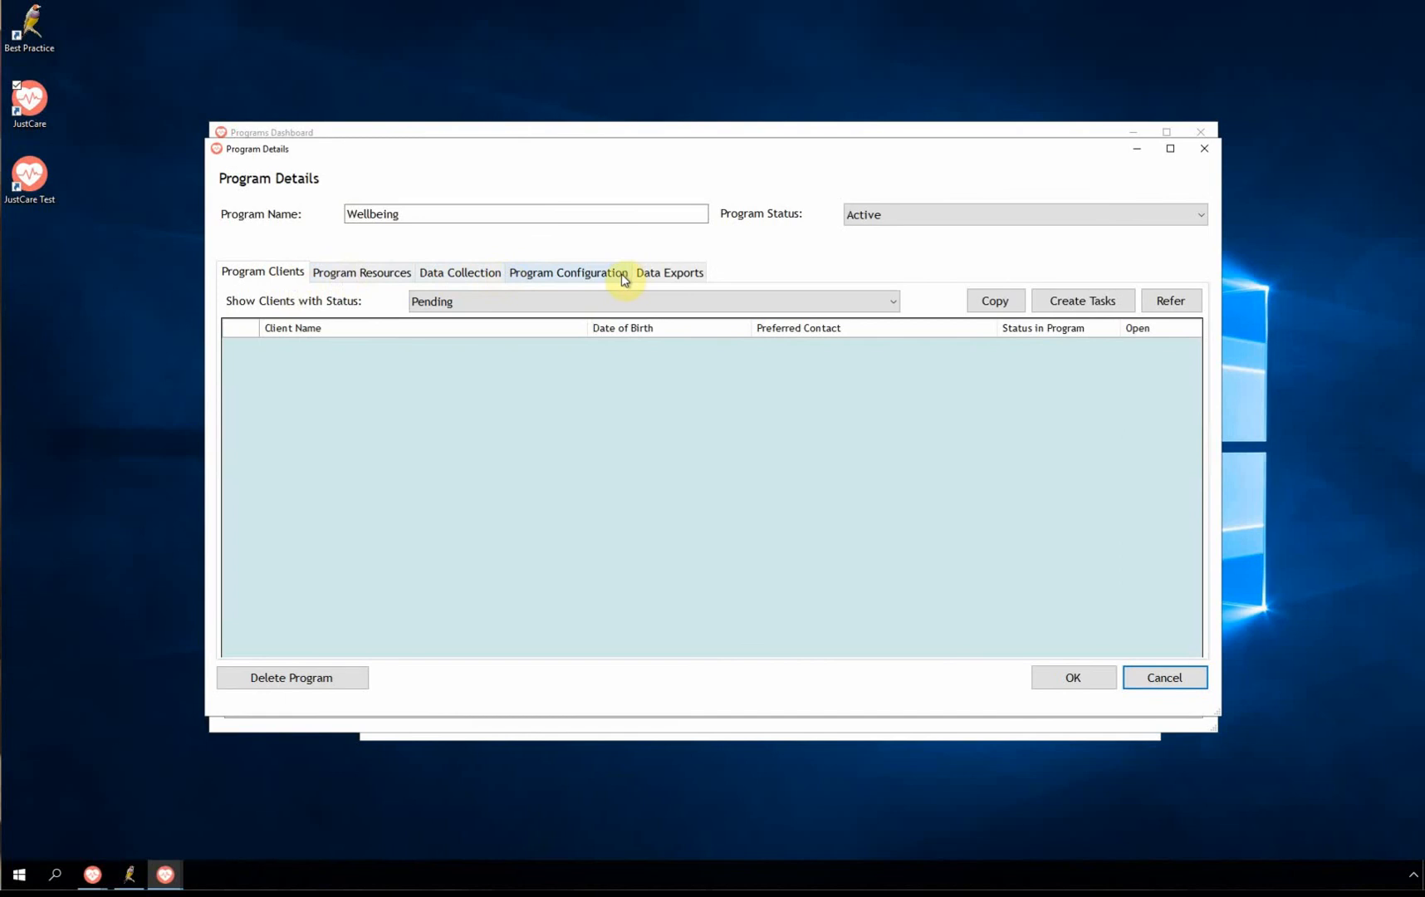
{"action": "left_click", "coordinate": [570, 280]}
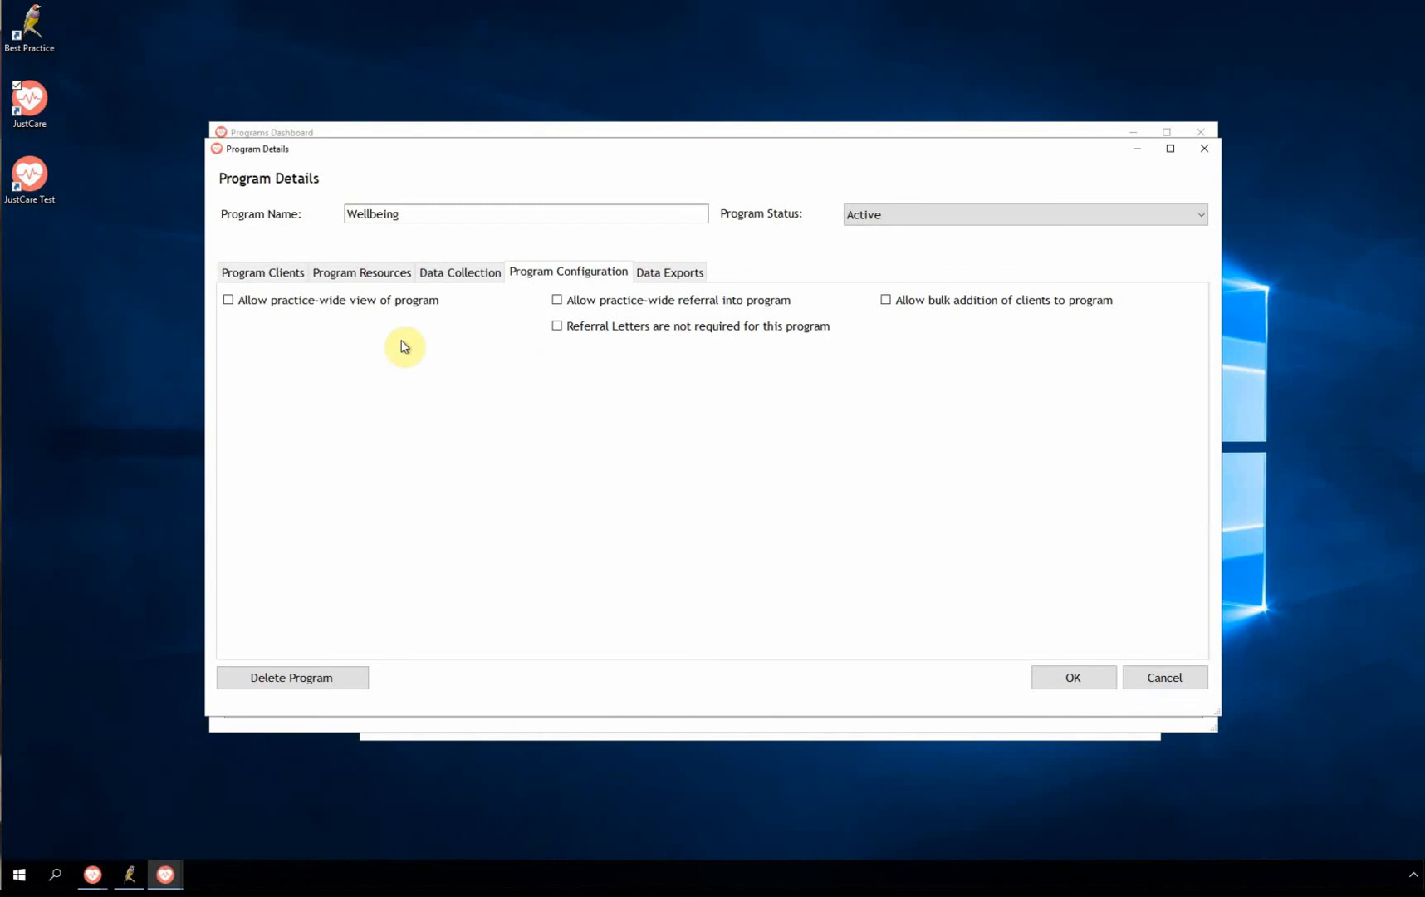
{"action": "left_click", "coordinate": [301, 302]}
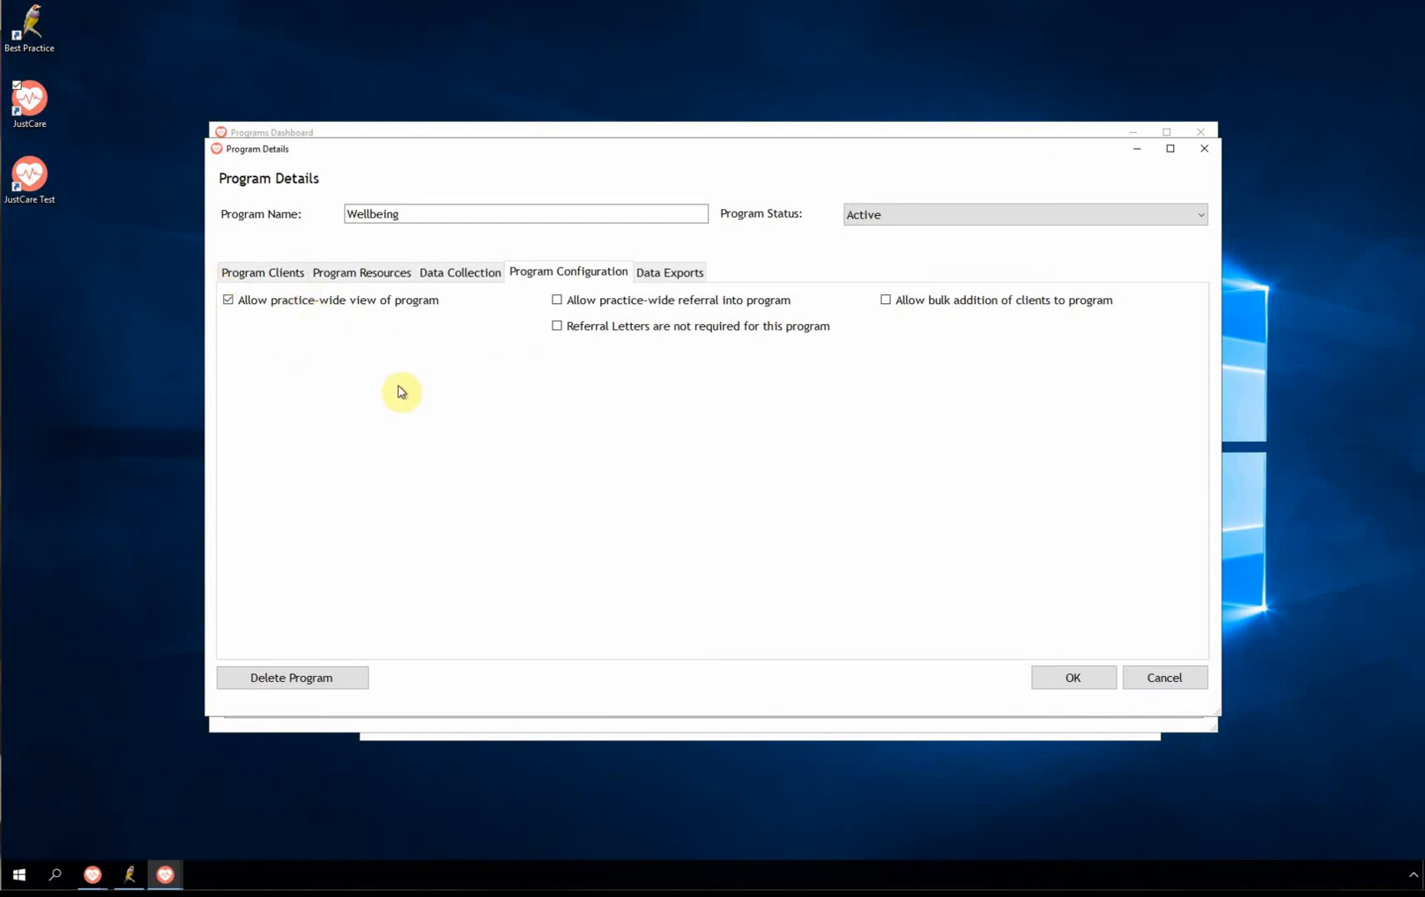
{"action": "left_click", "coordinate": [591, 303]}
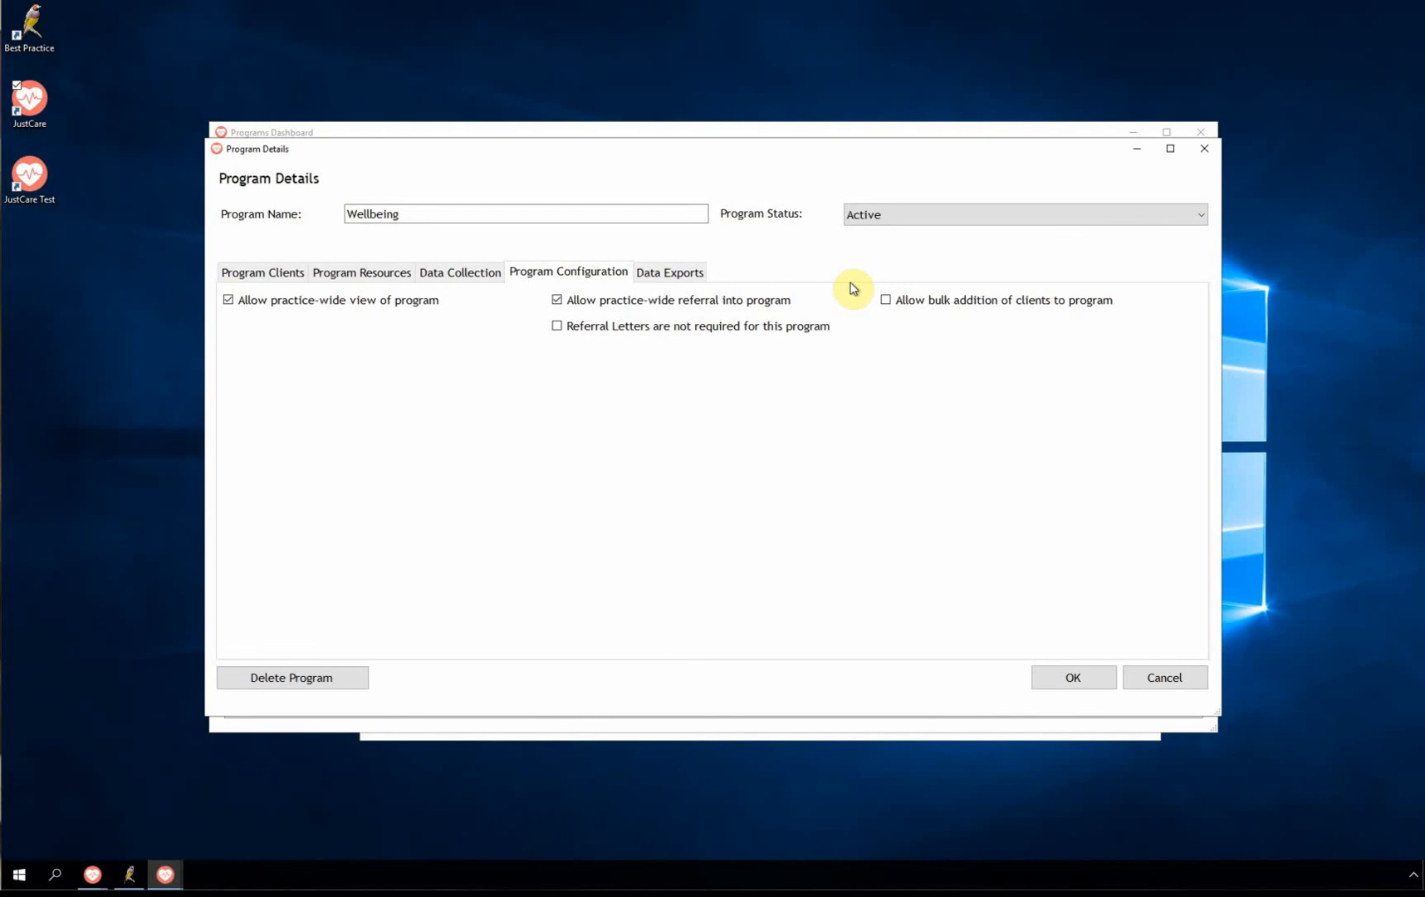
{"action": "left_click", "coordinate": [1060, 677]}
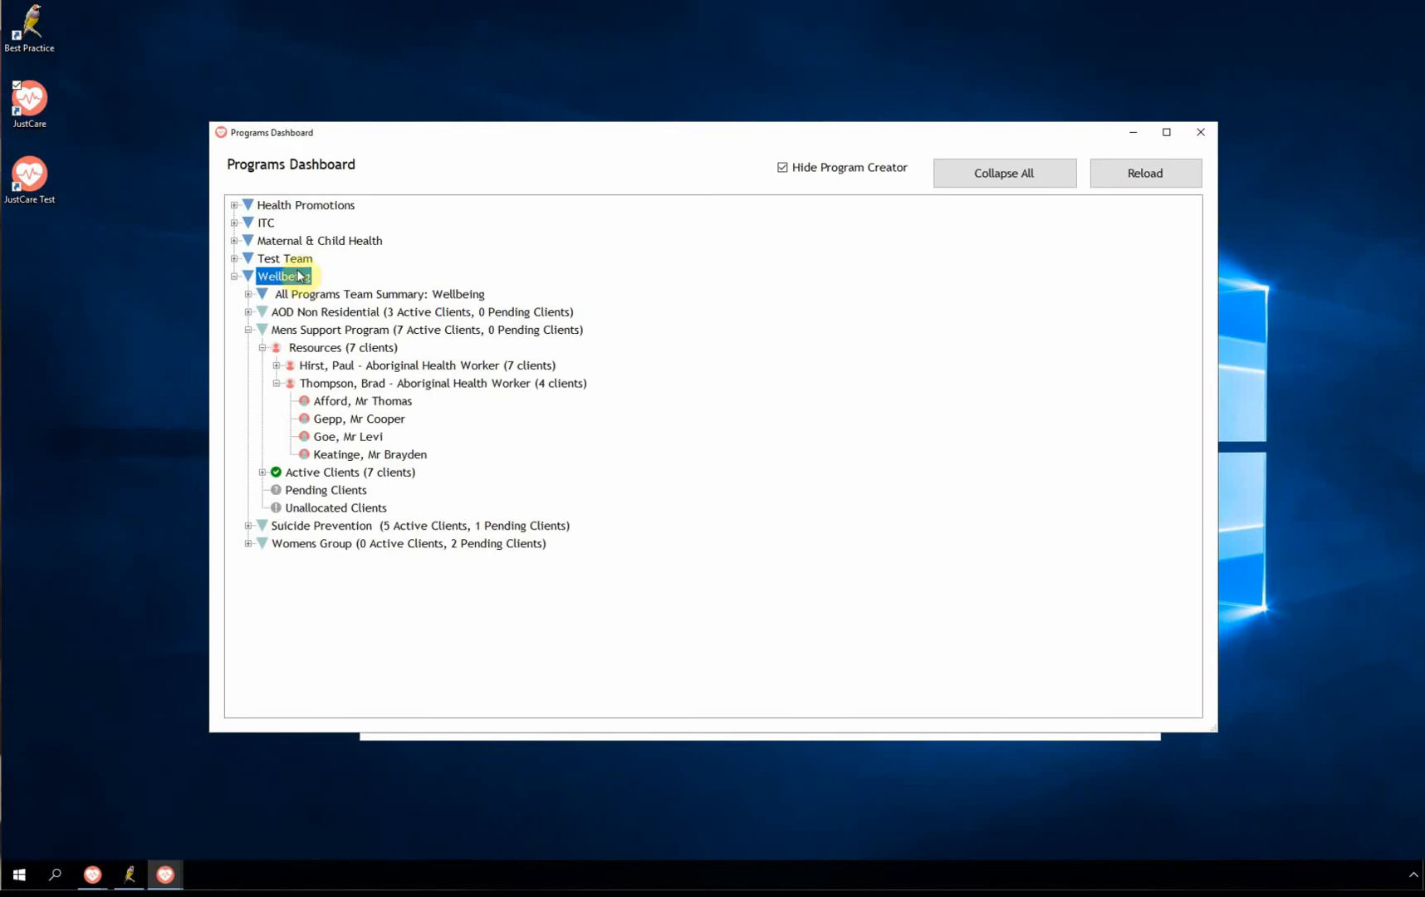
- Review the configuration, clients and resources of the AOD Non Residential program, and close its details without saving
{"action": "double_click", "coordinate": [326, 312]}
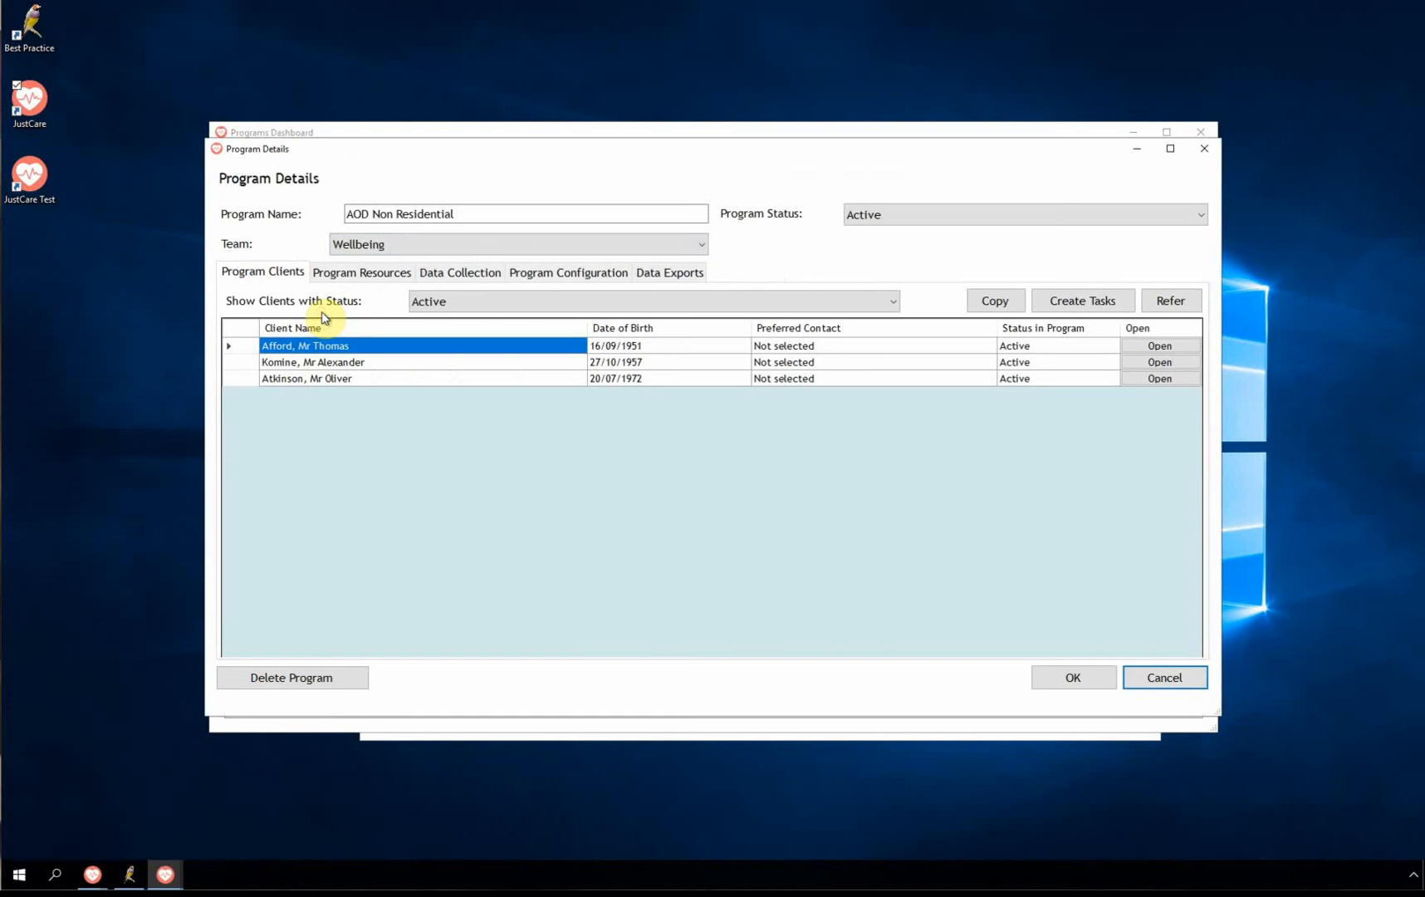
{"action": "left_click", "coordinate": [471, 209]}
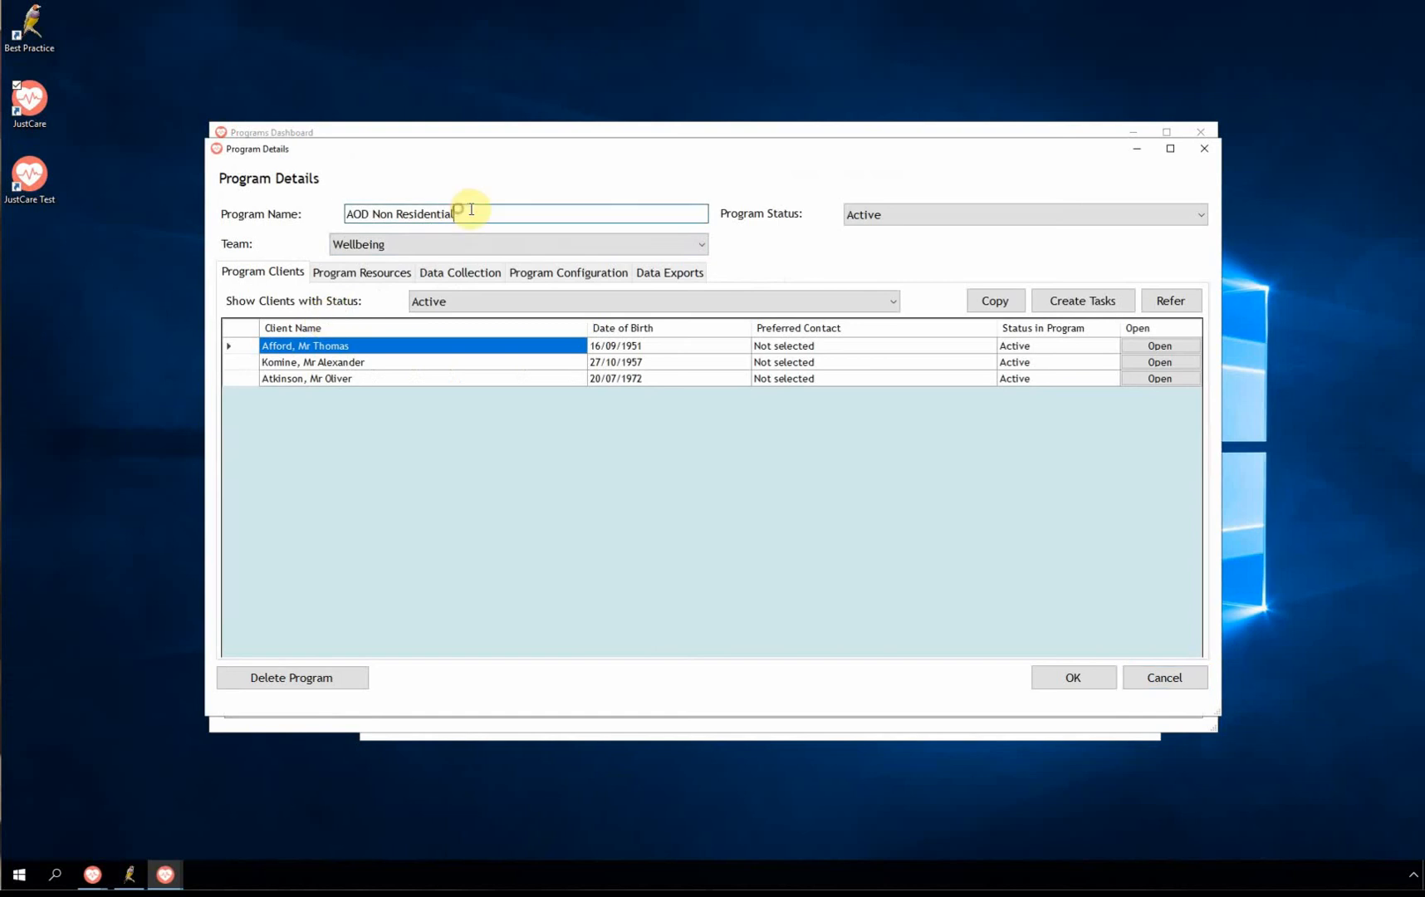
{"action": "left_click", "coordinate": [569, 272]}
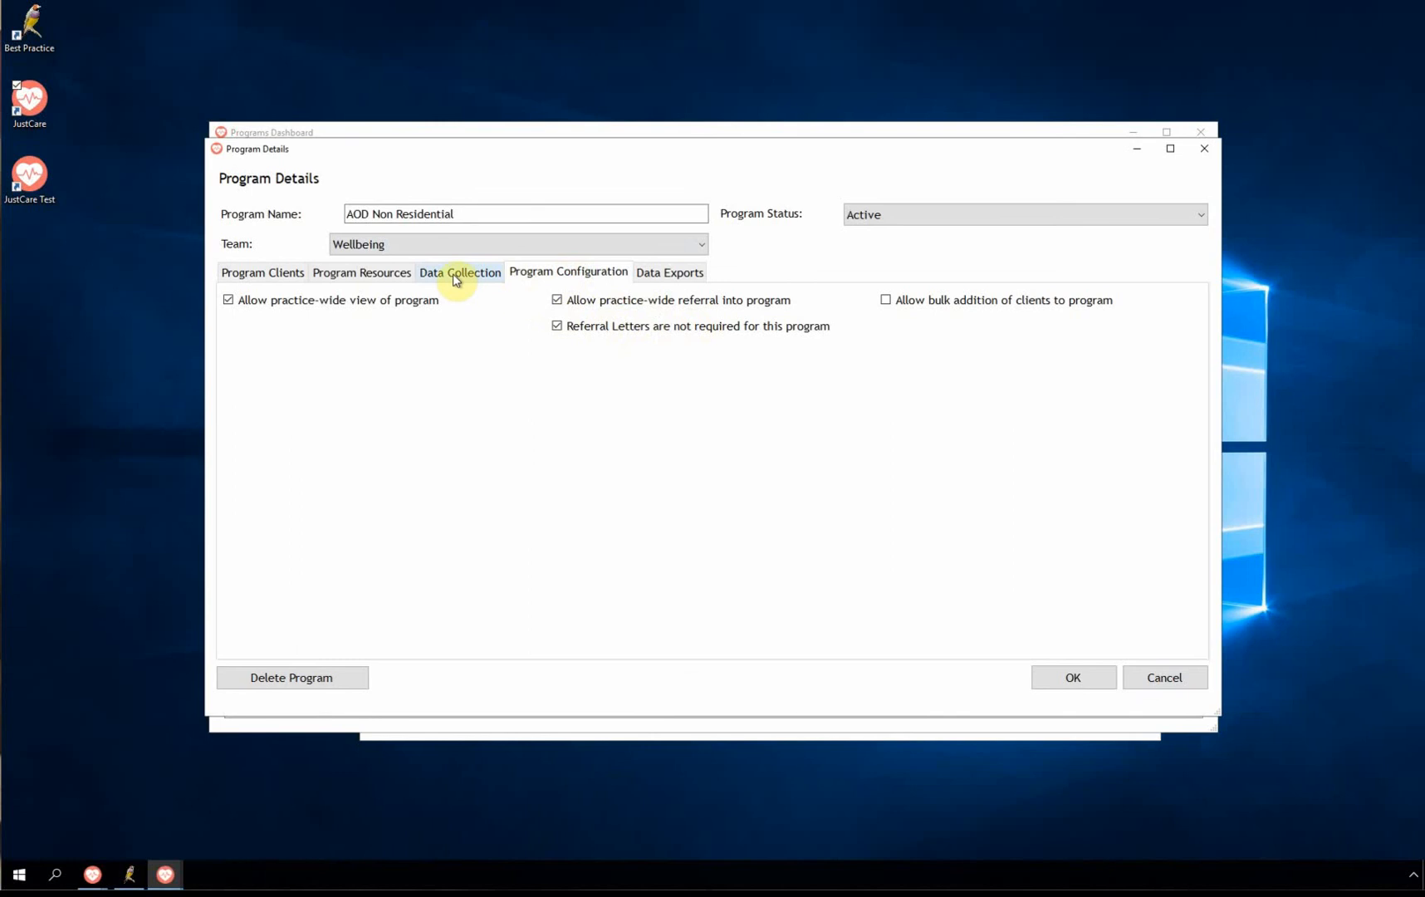
{"action": "left_click", "coordinate": [278, 274]}
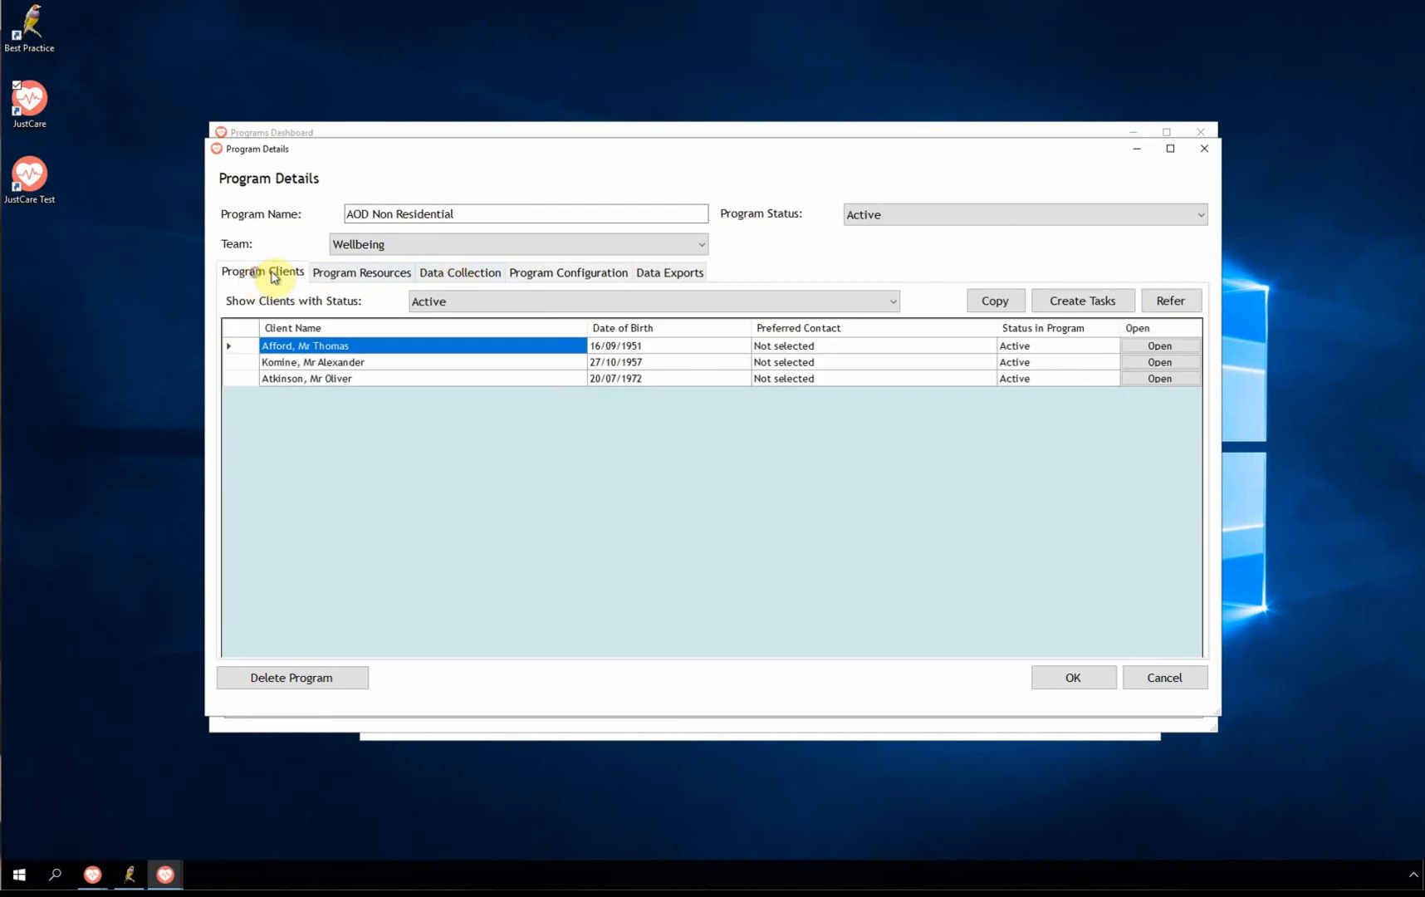
{"action": "left_click", "coordinate": [349, 275]}
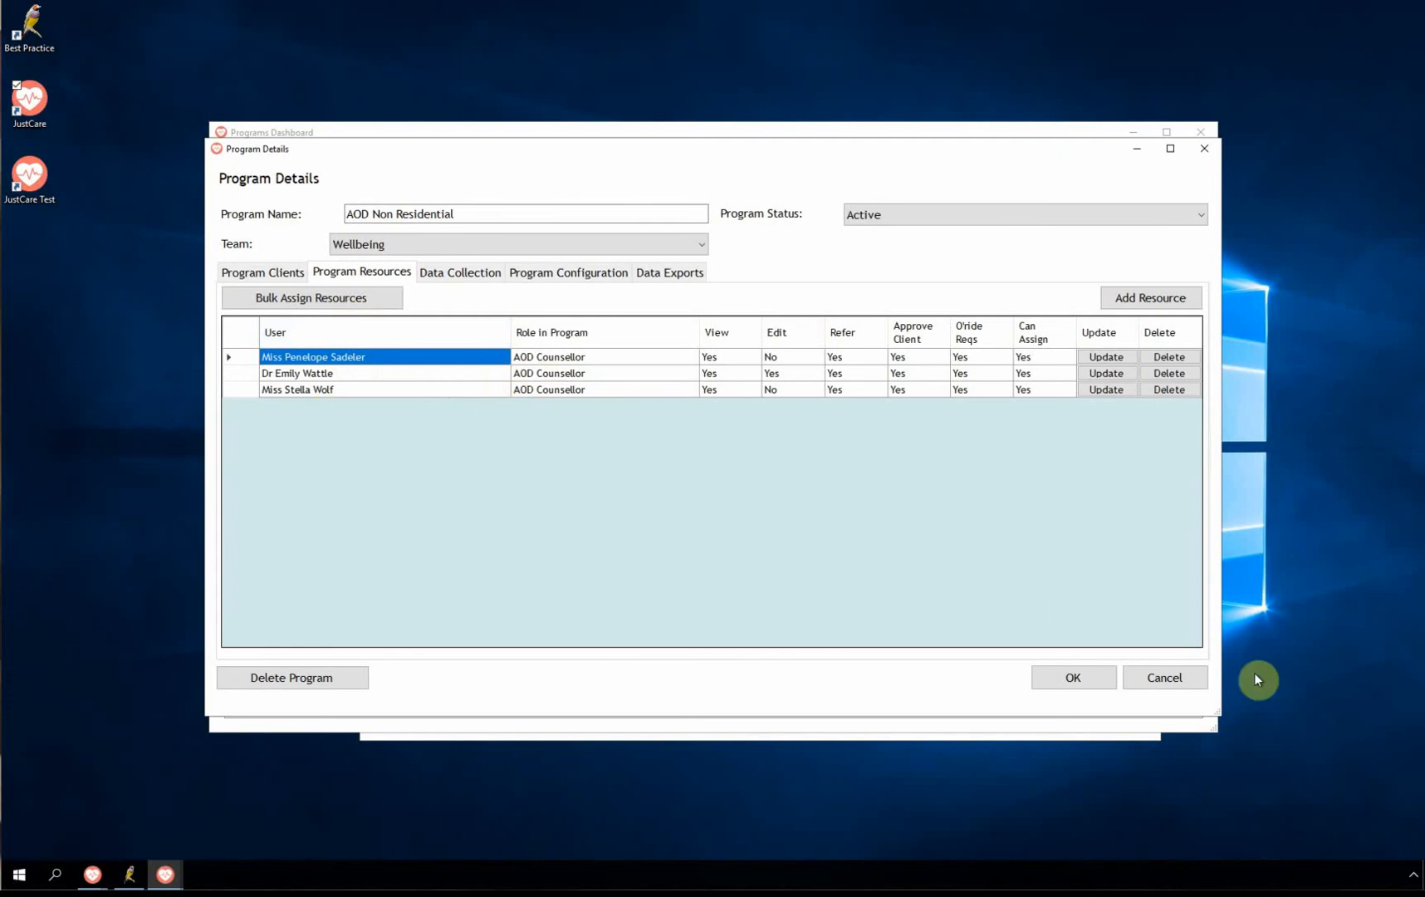
{"action": "left_click", "coordinate": [1163, 678]}
- Add a staff user to the Mens Support Program's resources as Aboriginal Health Worker, with every permission except Can Edit Program
{"action": "left_click", "coordinate": [308, 330]}
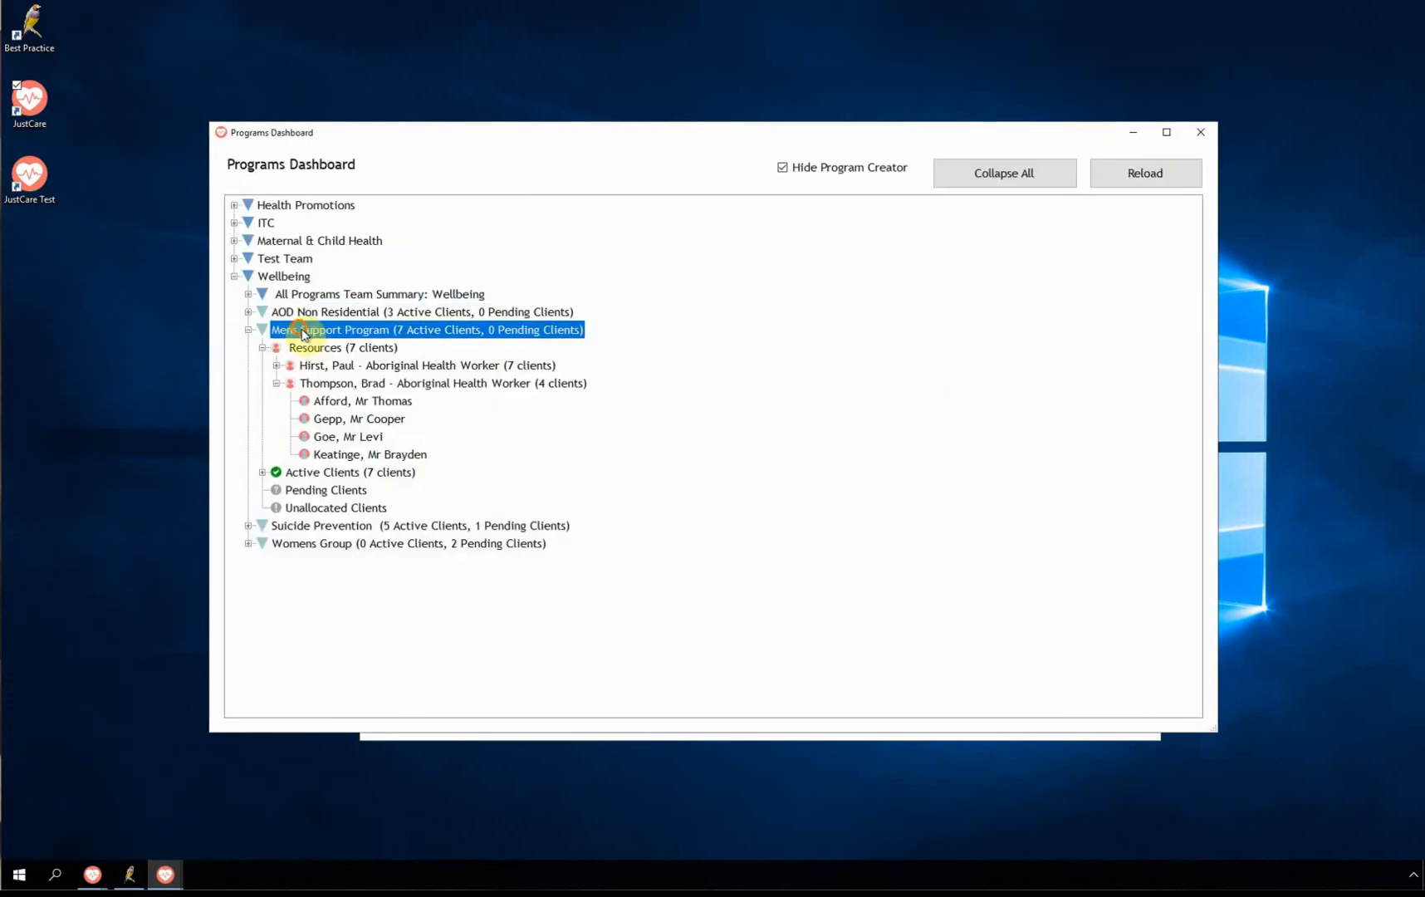
{"action": "double_click", "coordinate": [355, 330]}
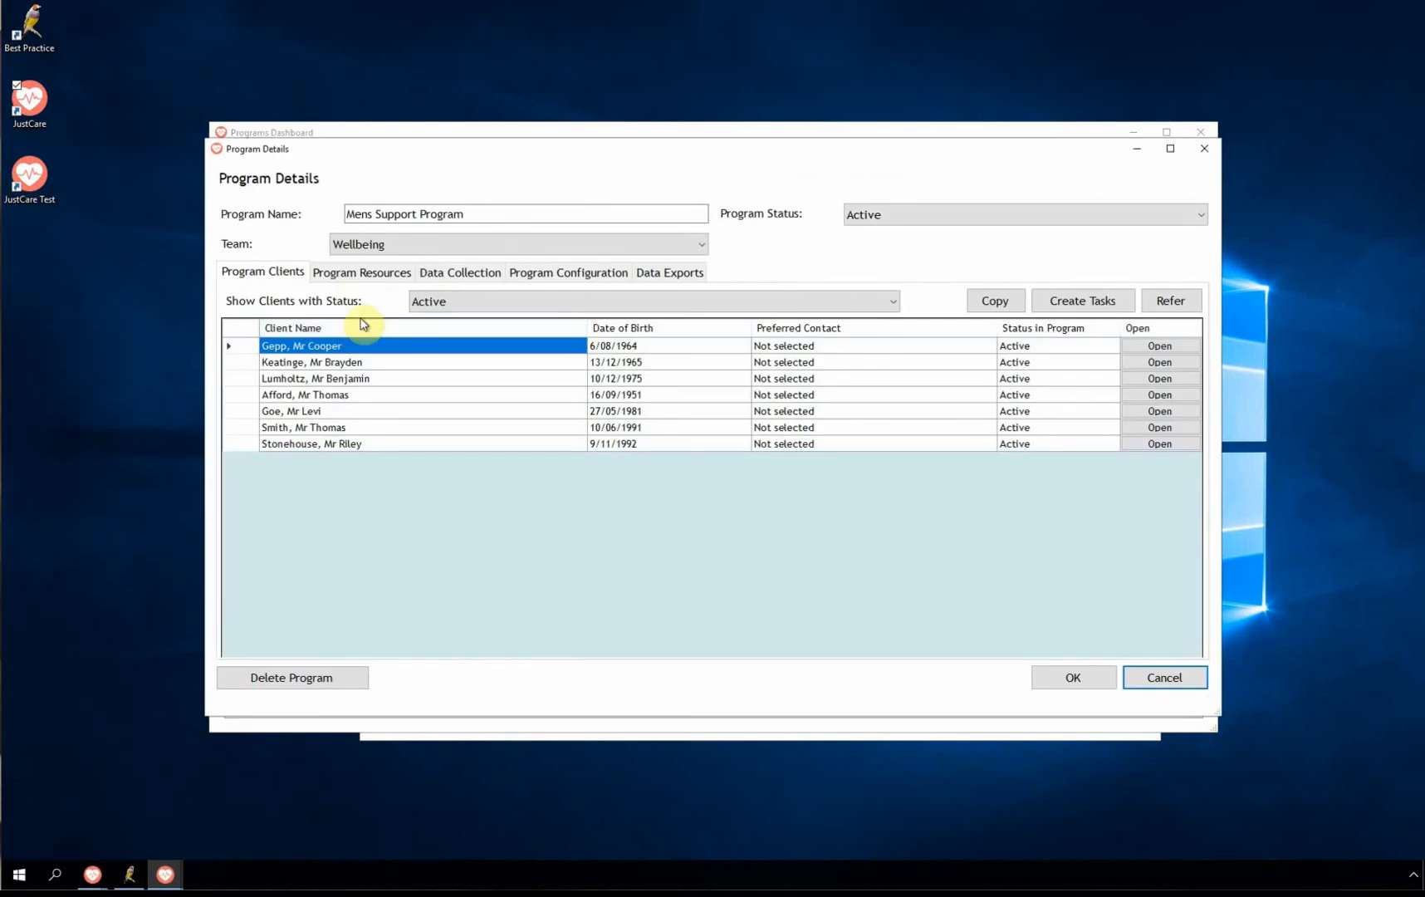
{"action": "left_click", "coordinate": [371, 276]}
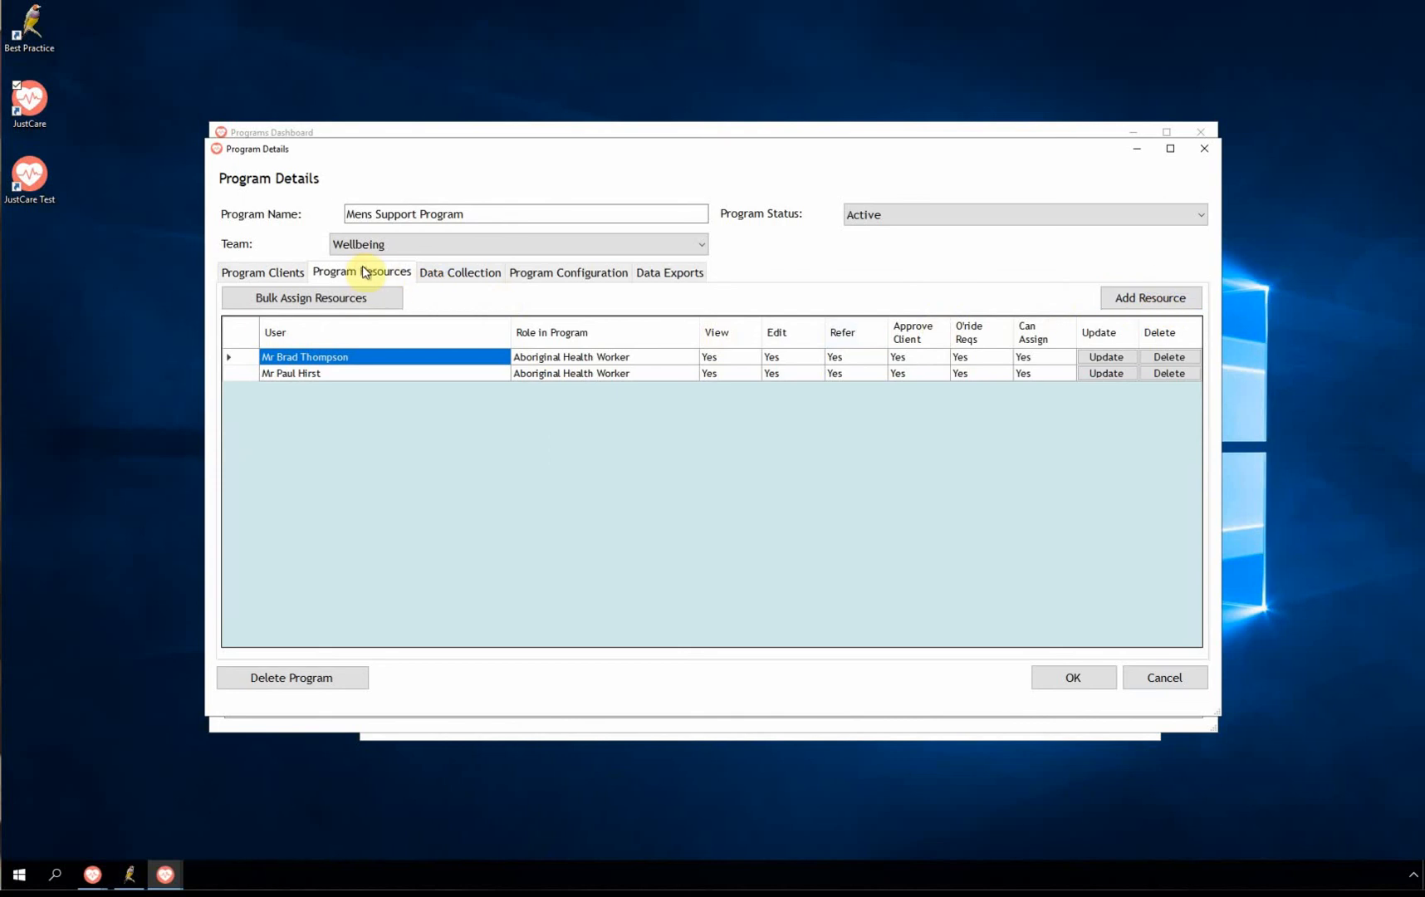
{"action": "left_click", "coordinate": [1179, 298]}
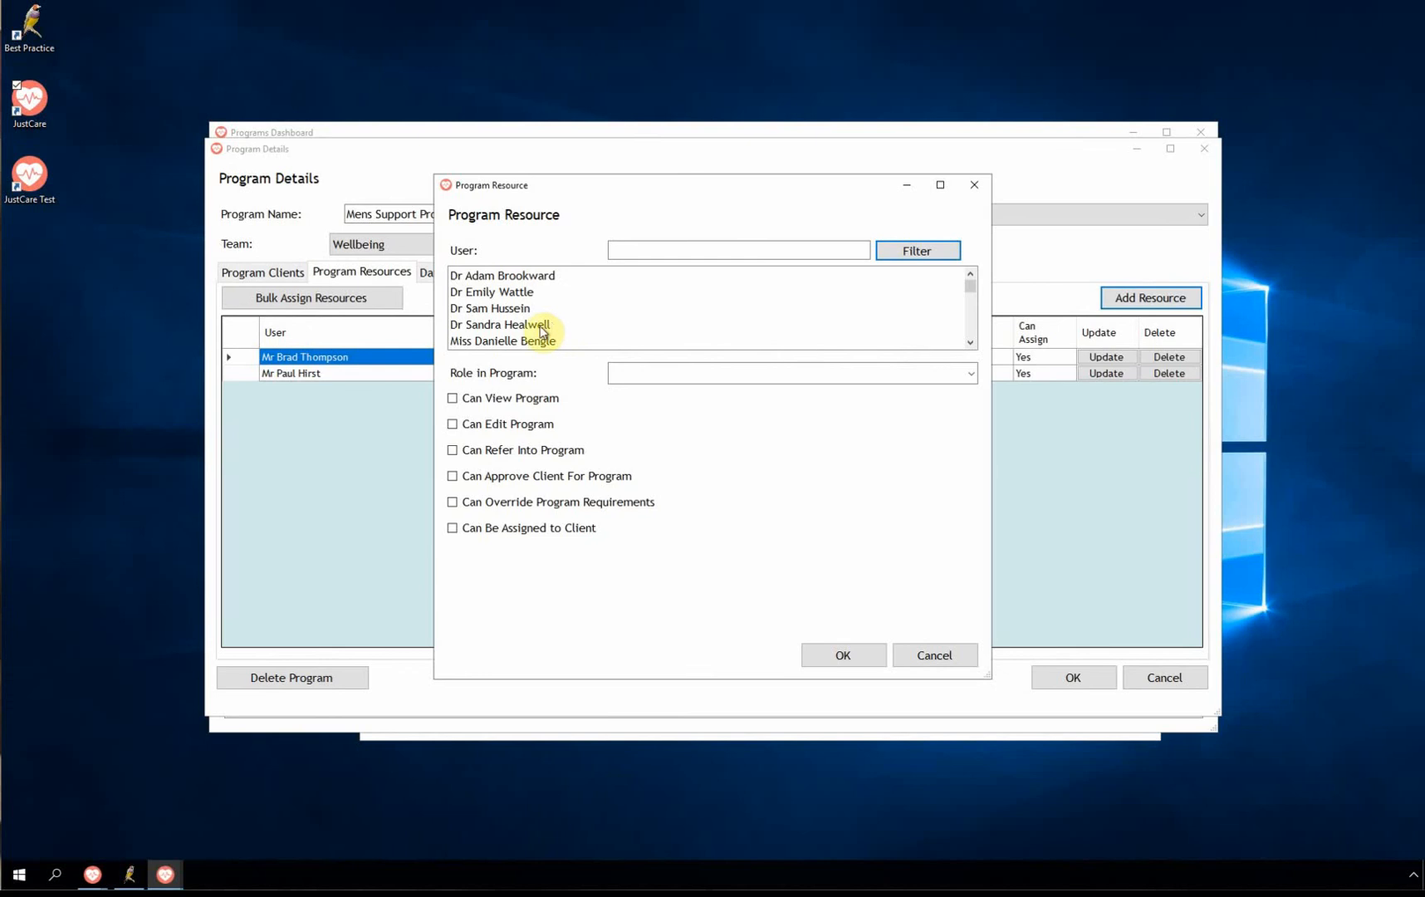
{"action": "left_click", "coordinate": [963, 320]}
{"action": "left_click", "coordinate": [968, 321]}
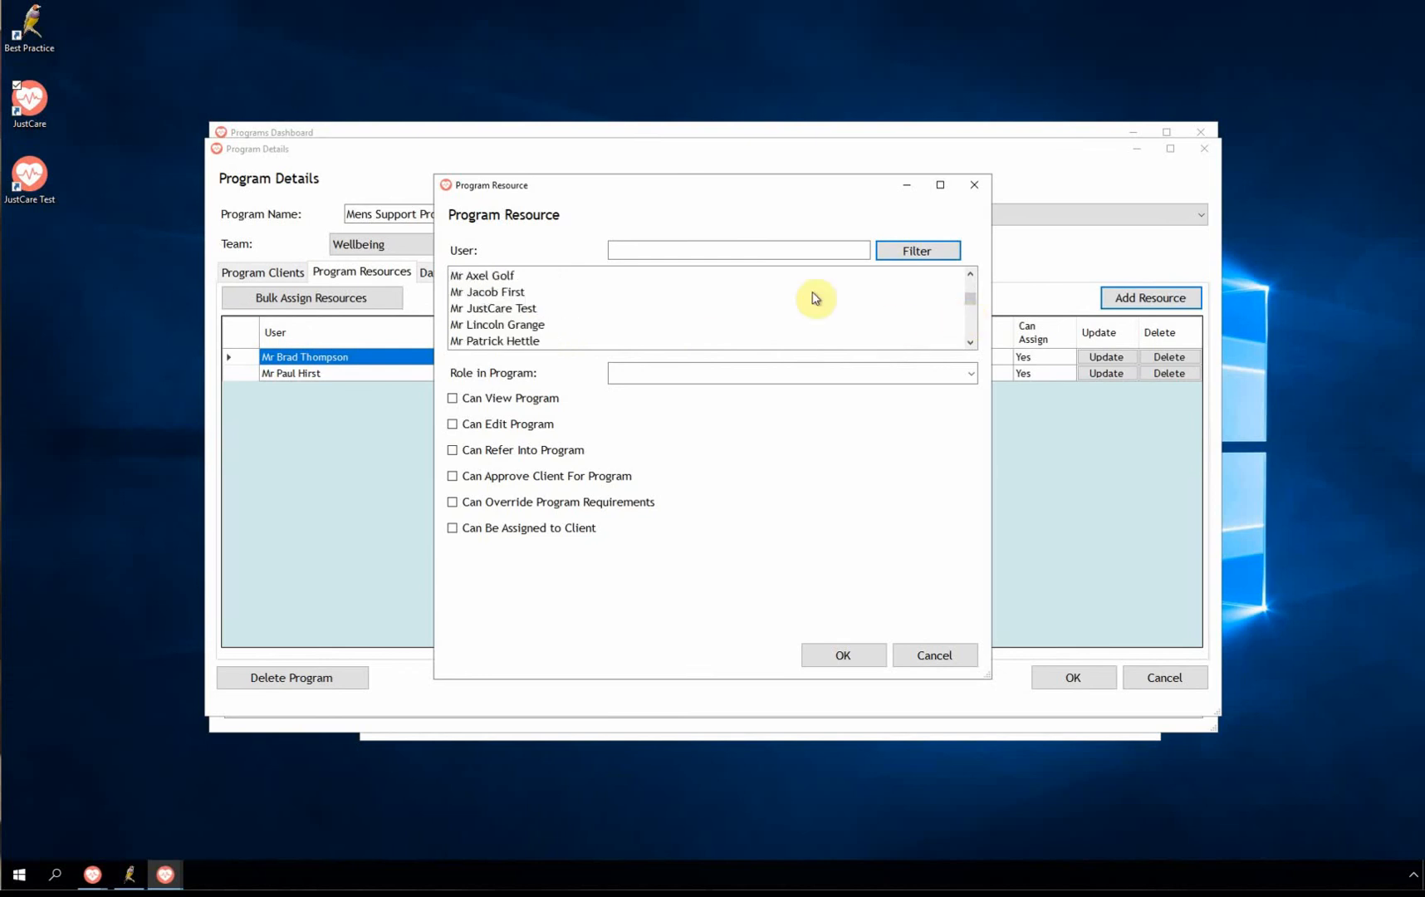
{"action": "left_click", "coordinate": [502, 278]}
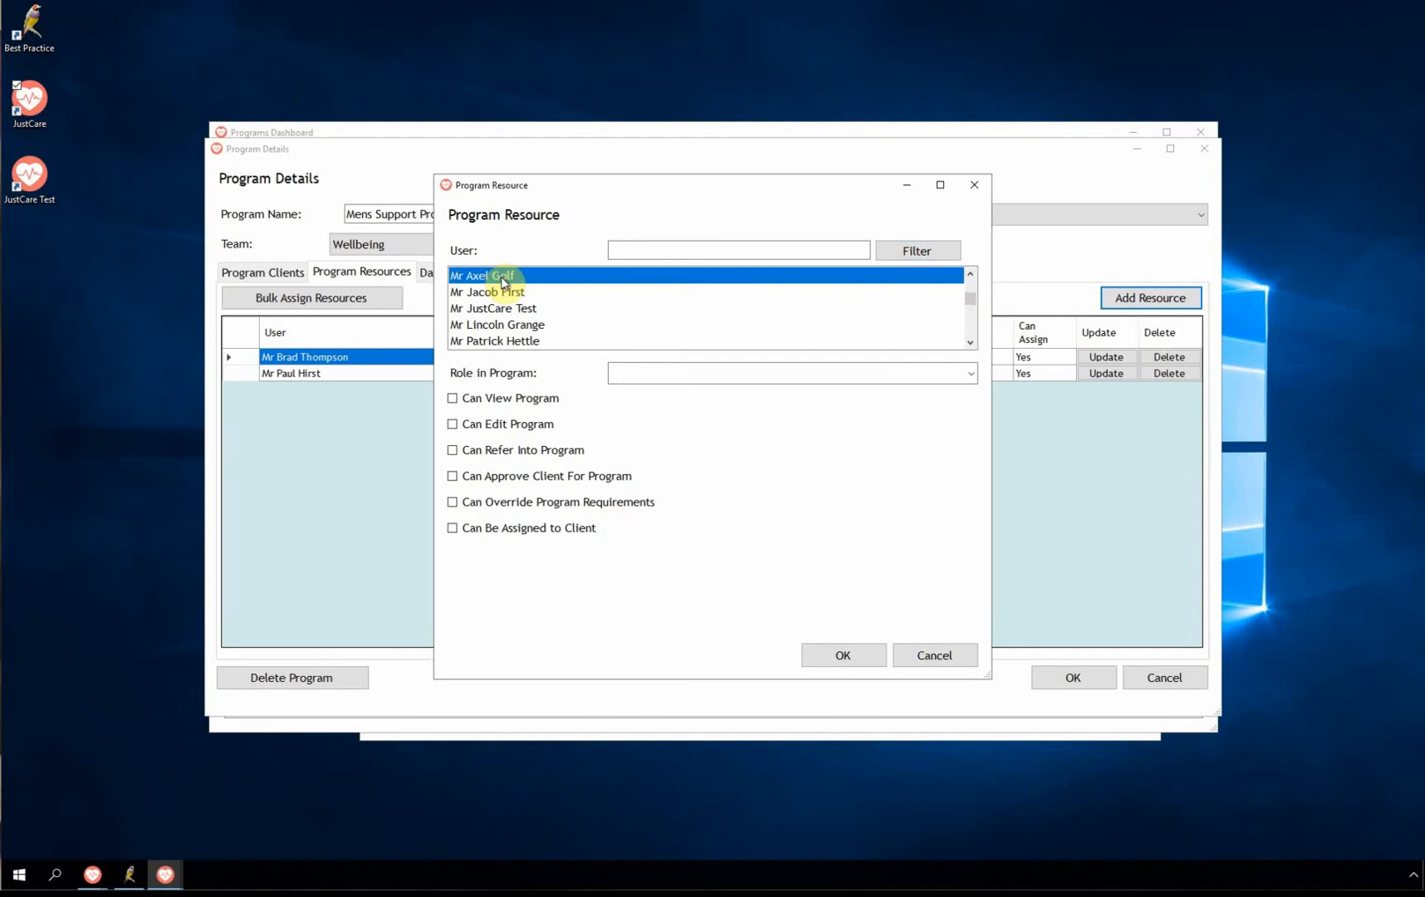
{"action": "left_click", "coordinate": [971, 372]}
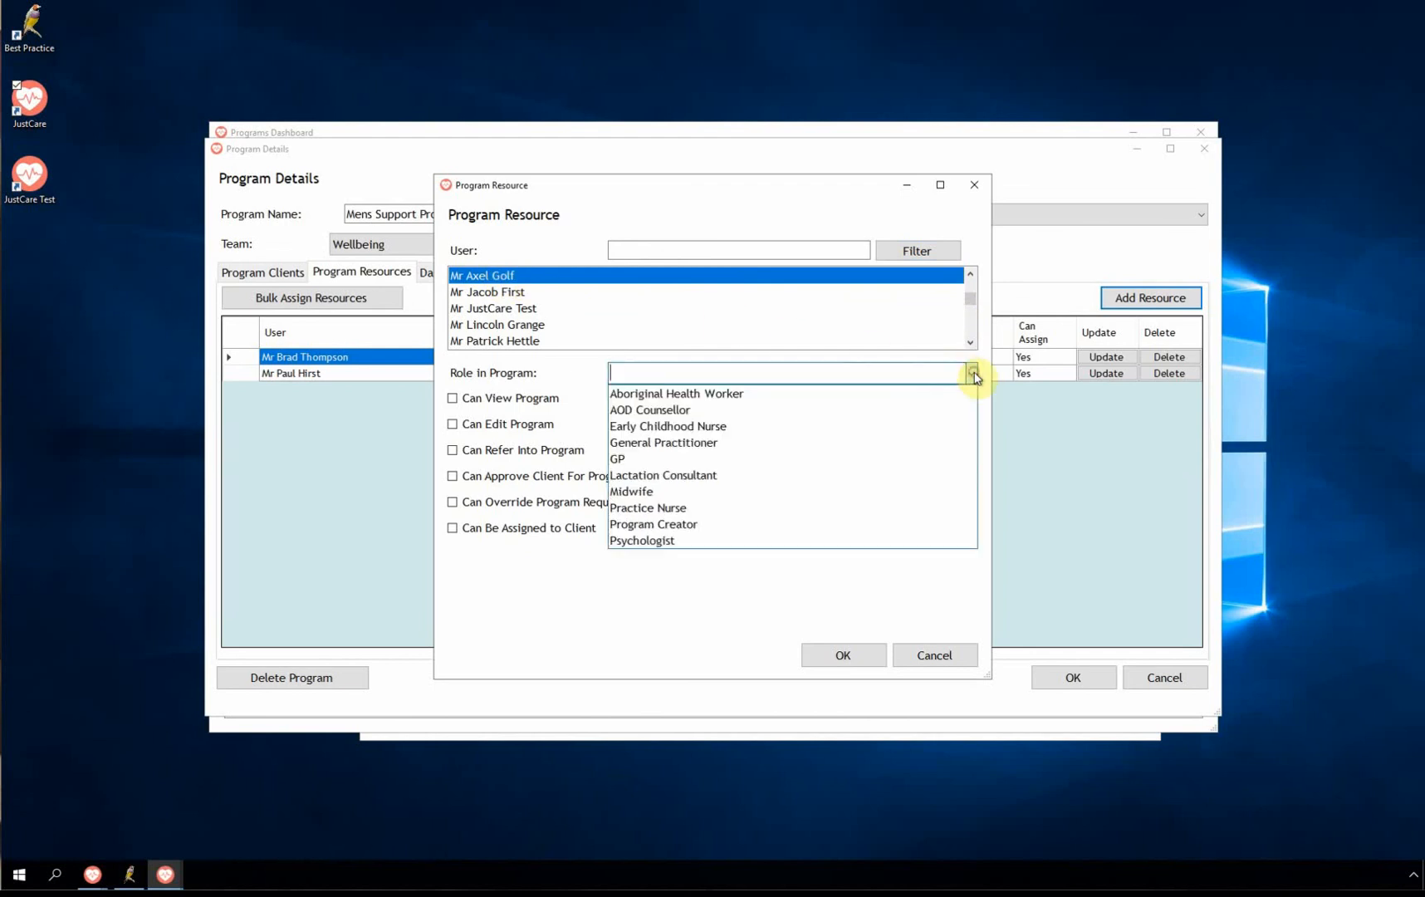
{"action": "left_click", "coordinate": [683, 394]}
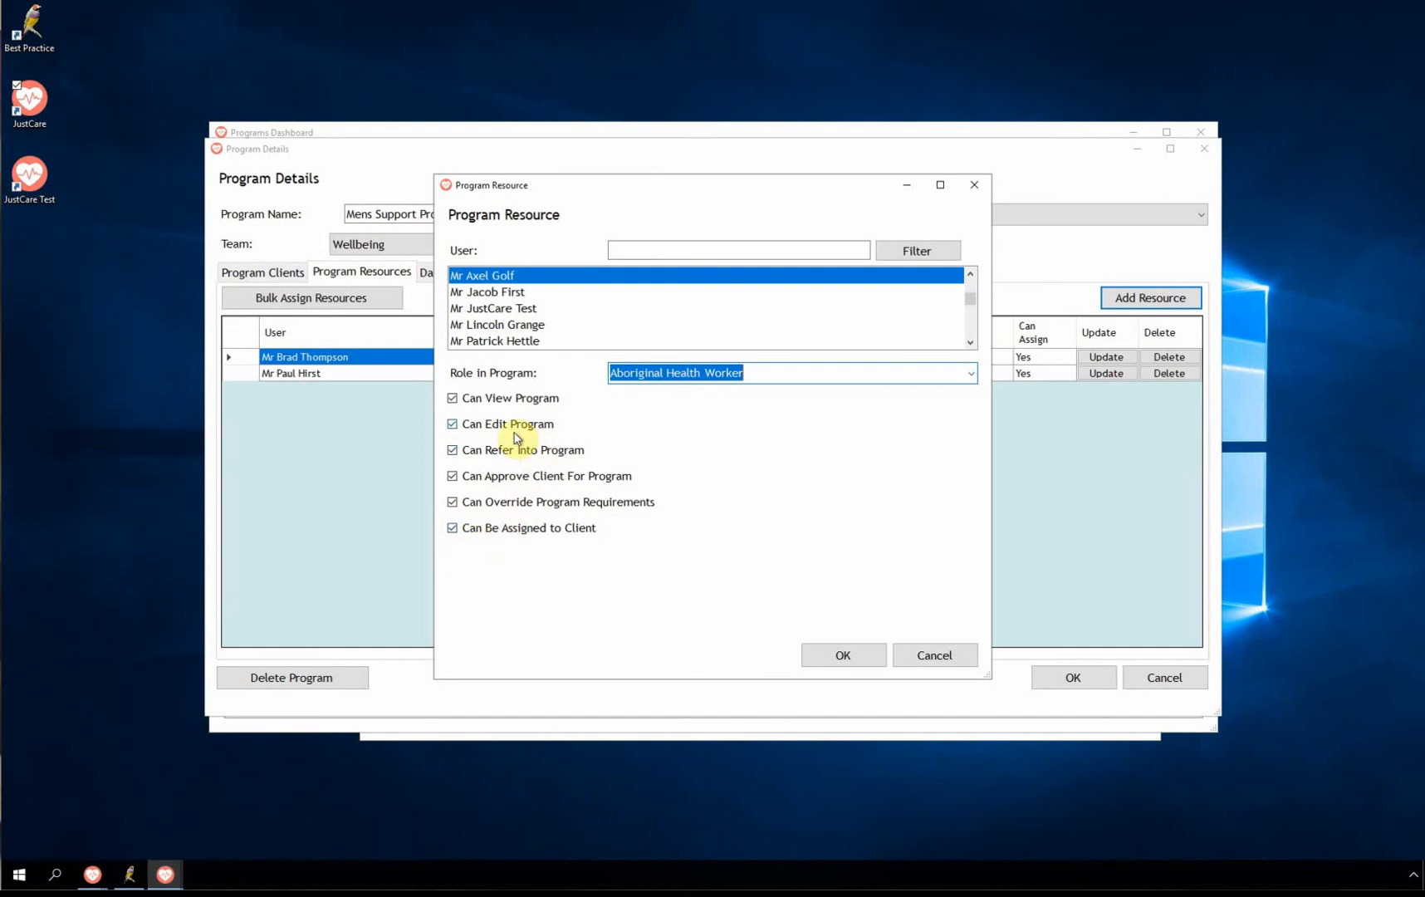
{"action": "left_click", "coordinate": [452, 424]}
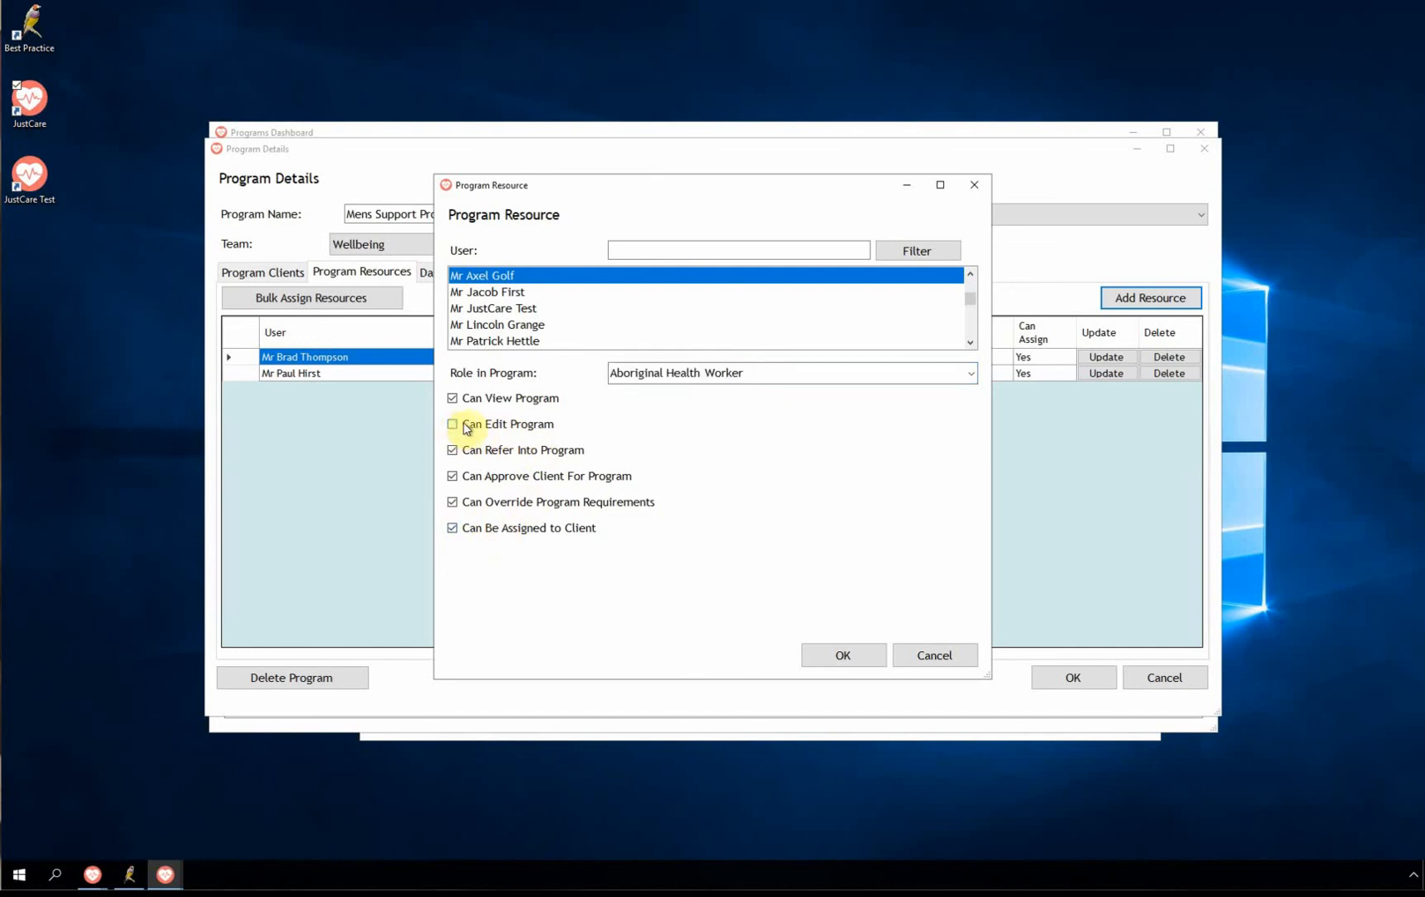
{"action": "left_click", "coordinate": [843, 655]}
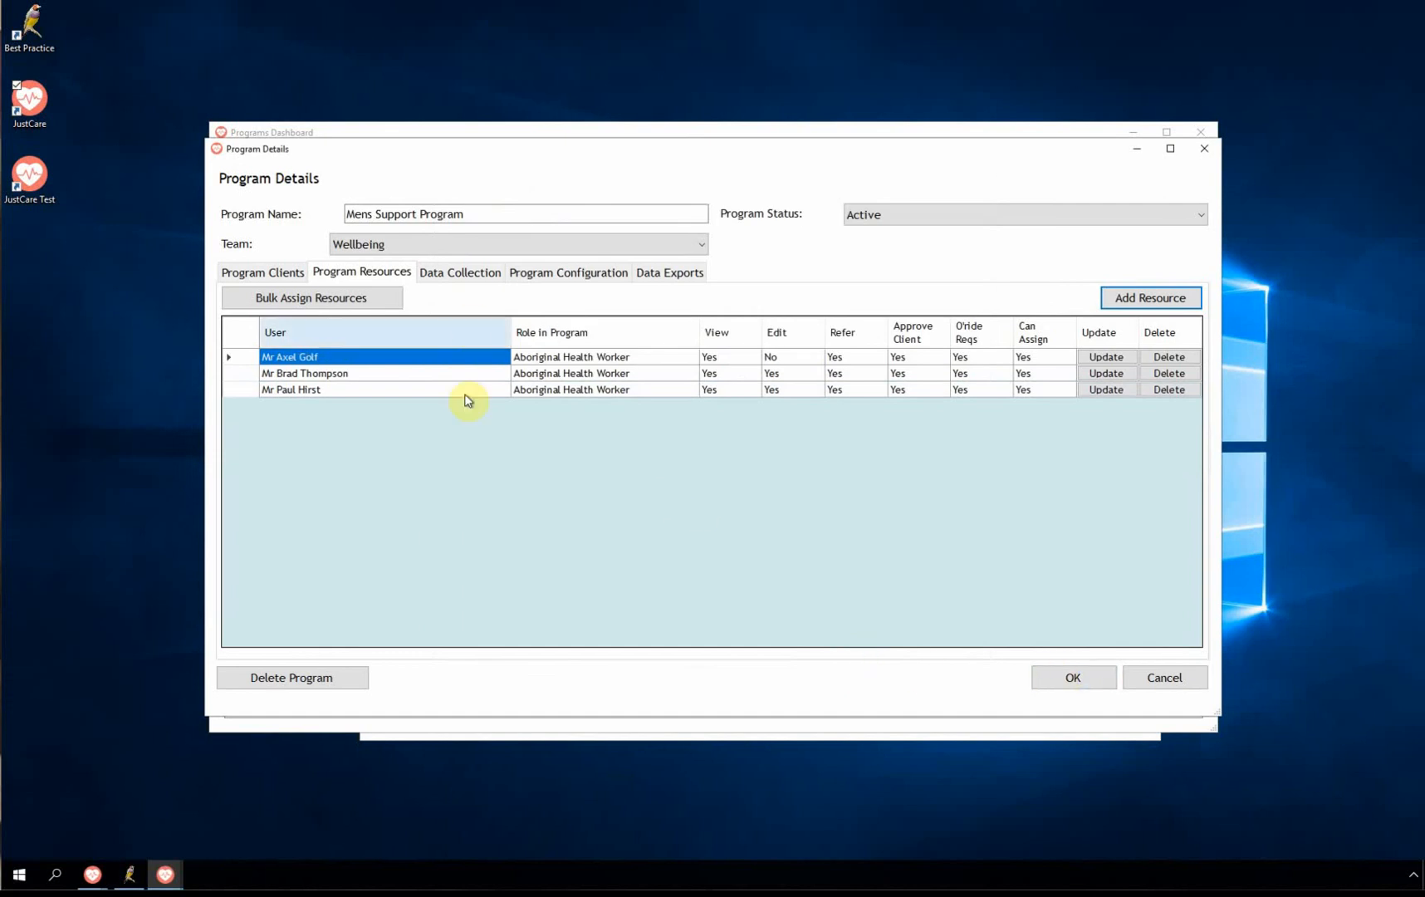
- Save the Mens Support Program details, reload the dashboard, and select the newly added Aboriginal Health Worker under its resources
{"action": "left_click", "coordinate": [1069, 675]}
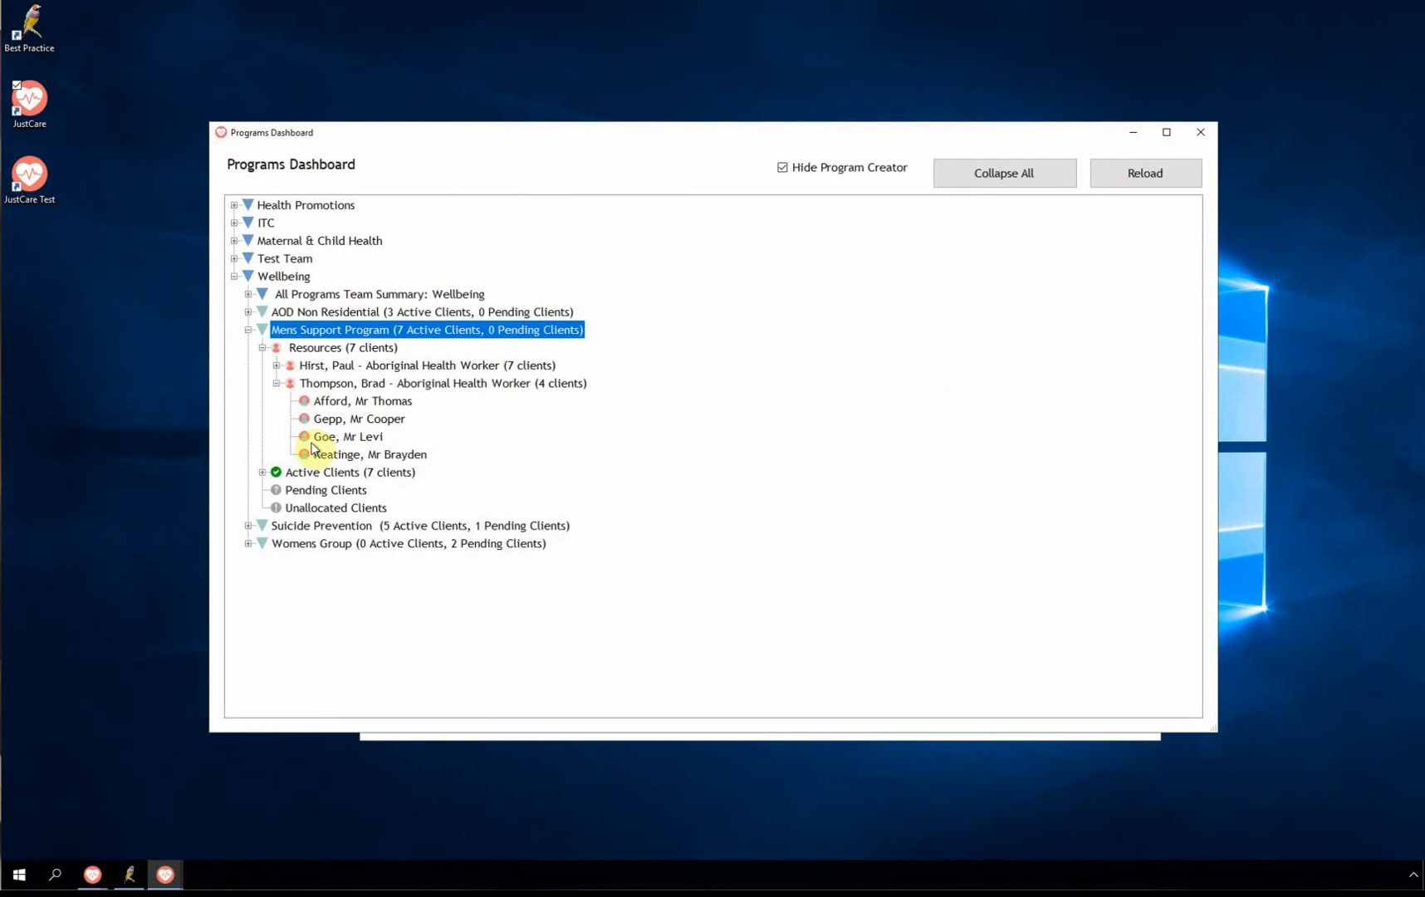
{"action": "left_click", "coordinate": [1147, 174]}
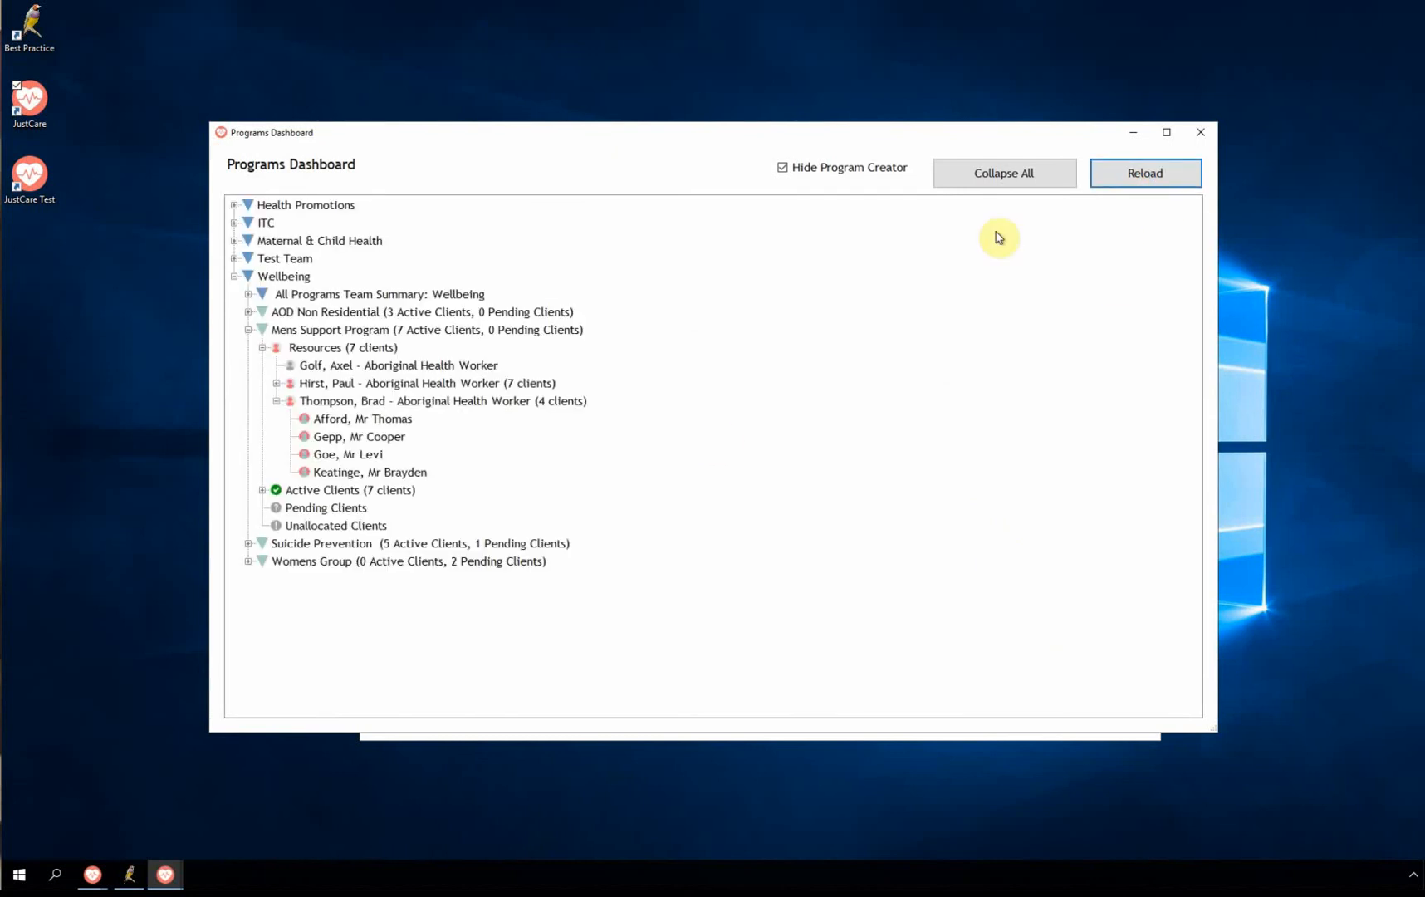
{"action": "left_click", "coordinate": [359, 365]}
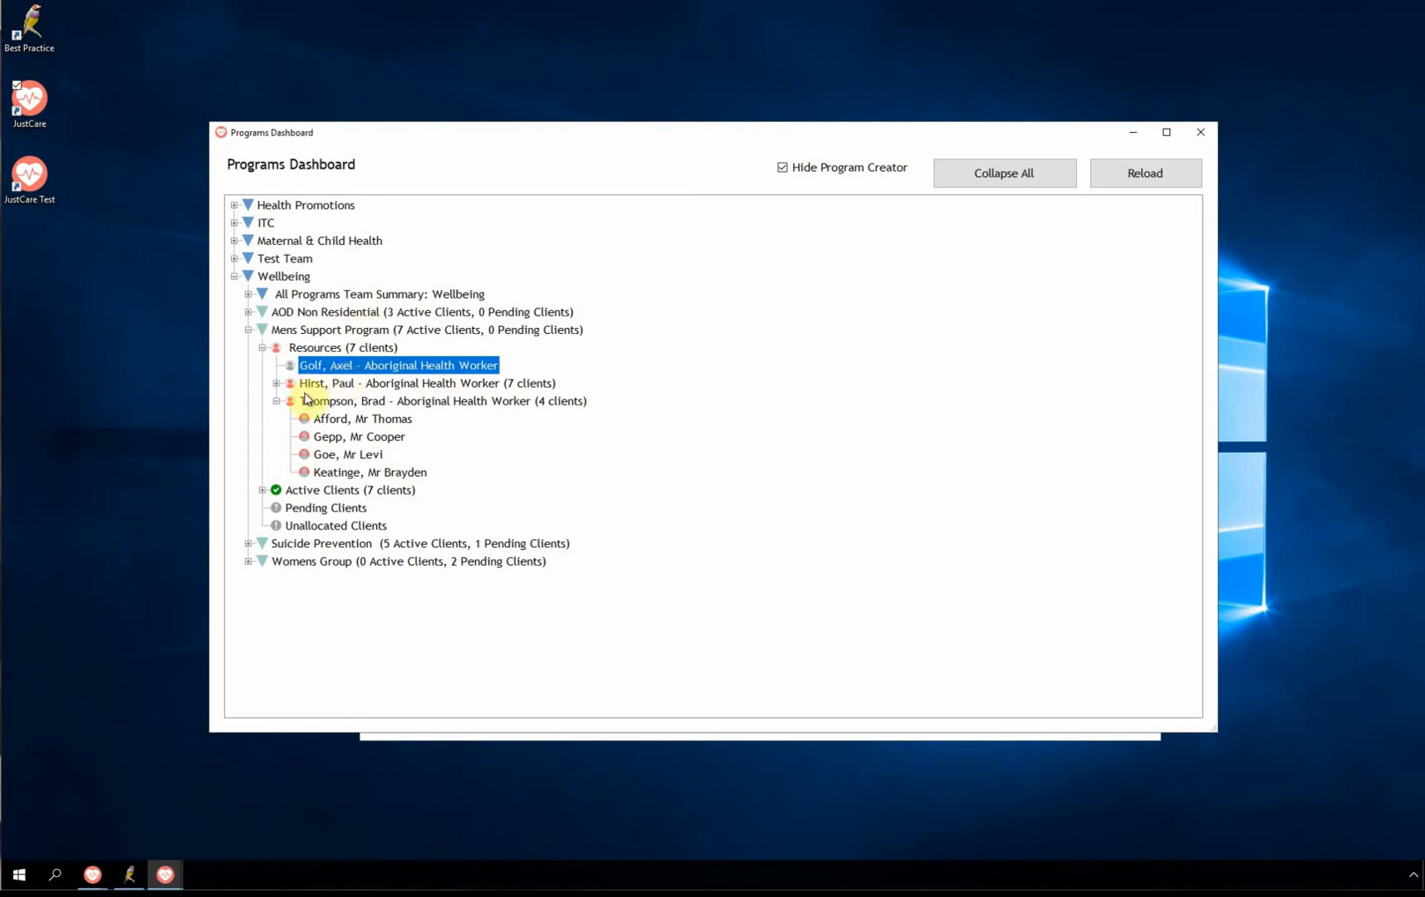
- Leave the dashboard, view the Programs list of teams and their programs, and close it
{"action": "left_click", "coordinate": [1207, 132]}
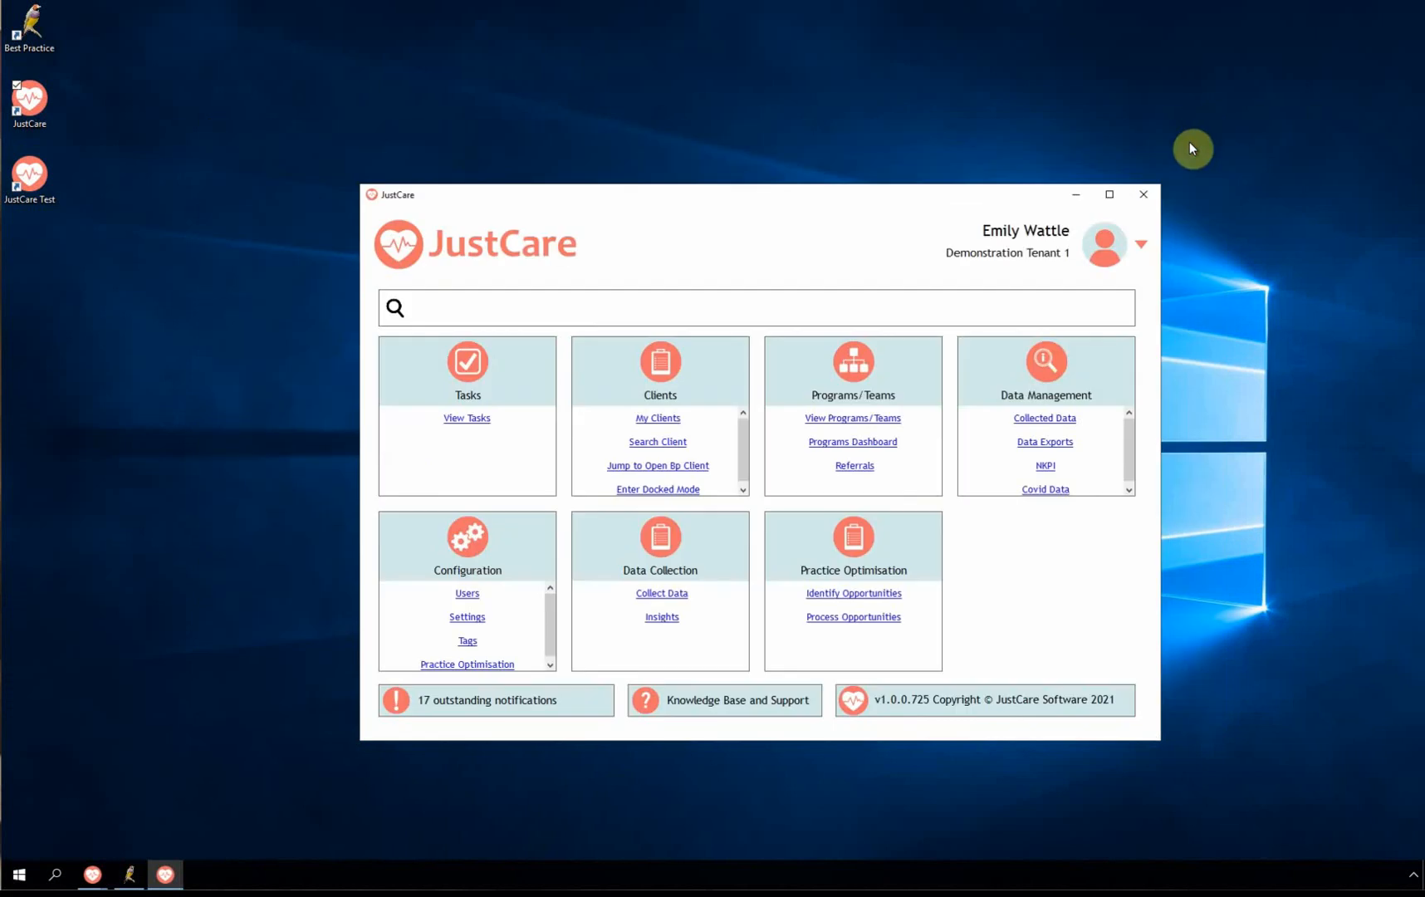
{"action": "left_click", "coordinate": [841, 418]}
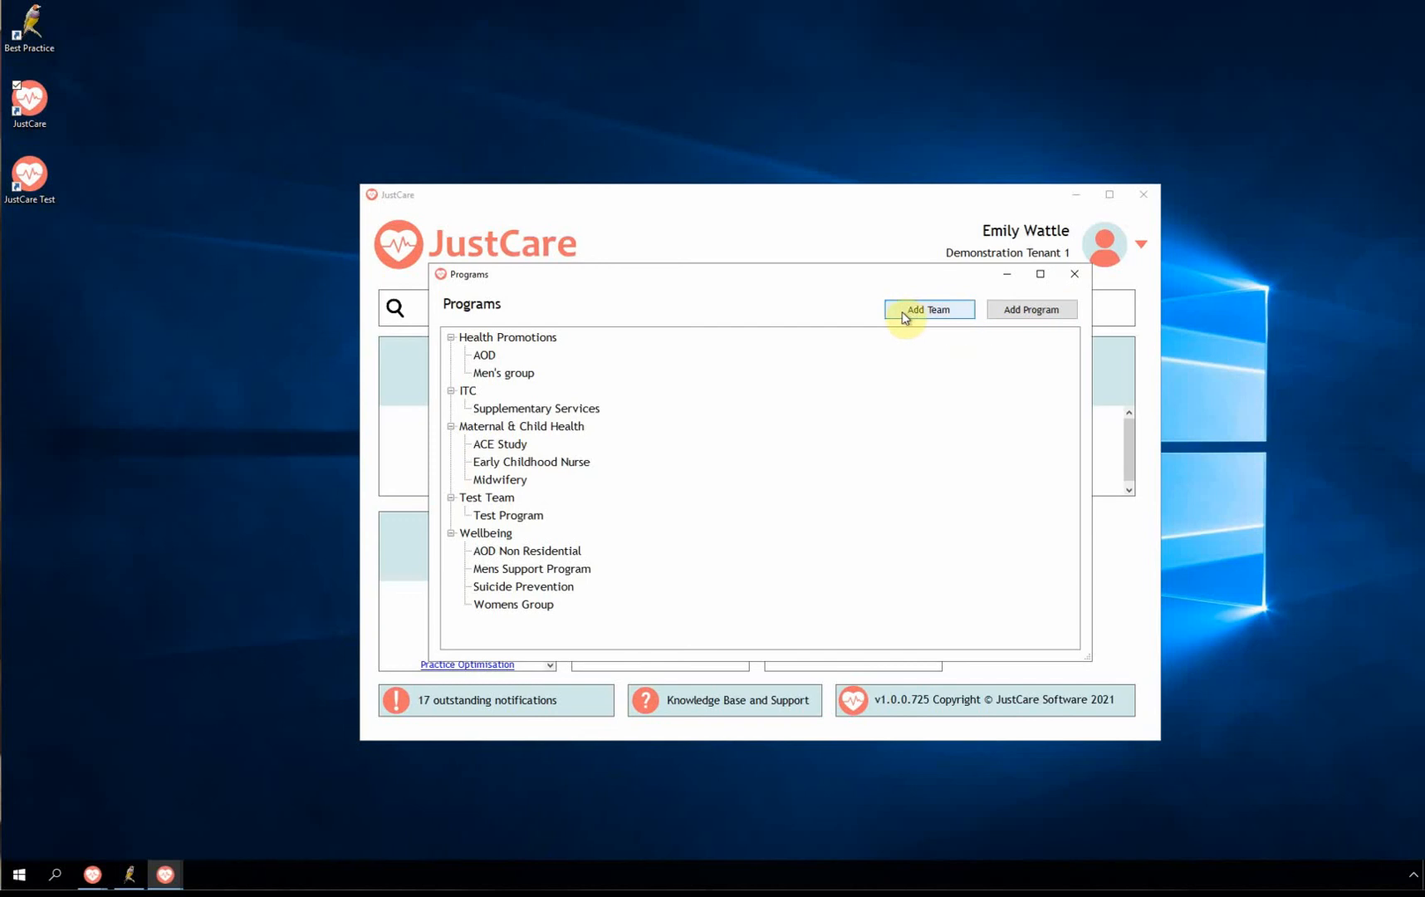
{"action": "left_click", "coordinate": [1074, 277]}
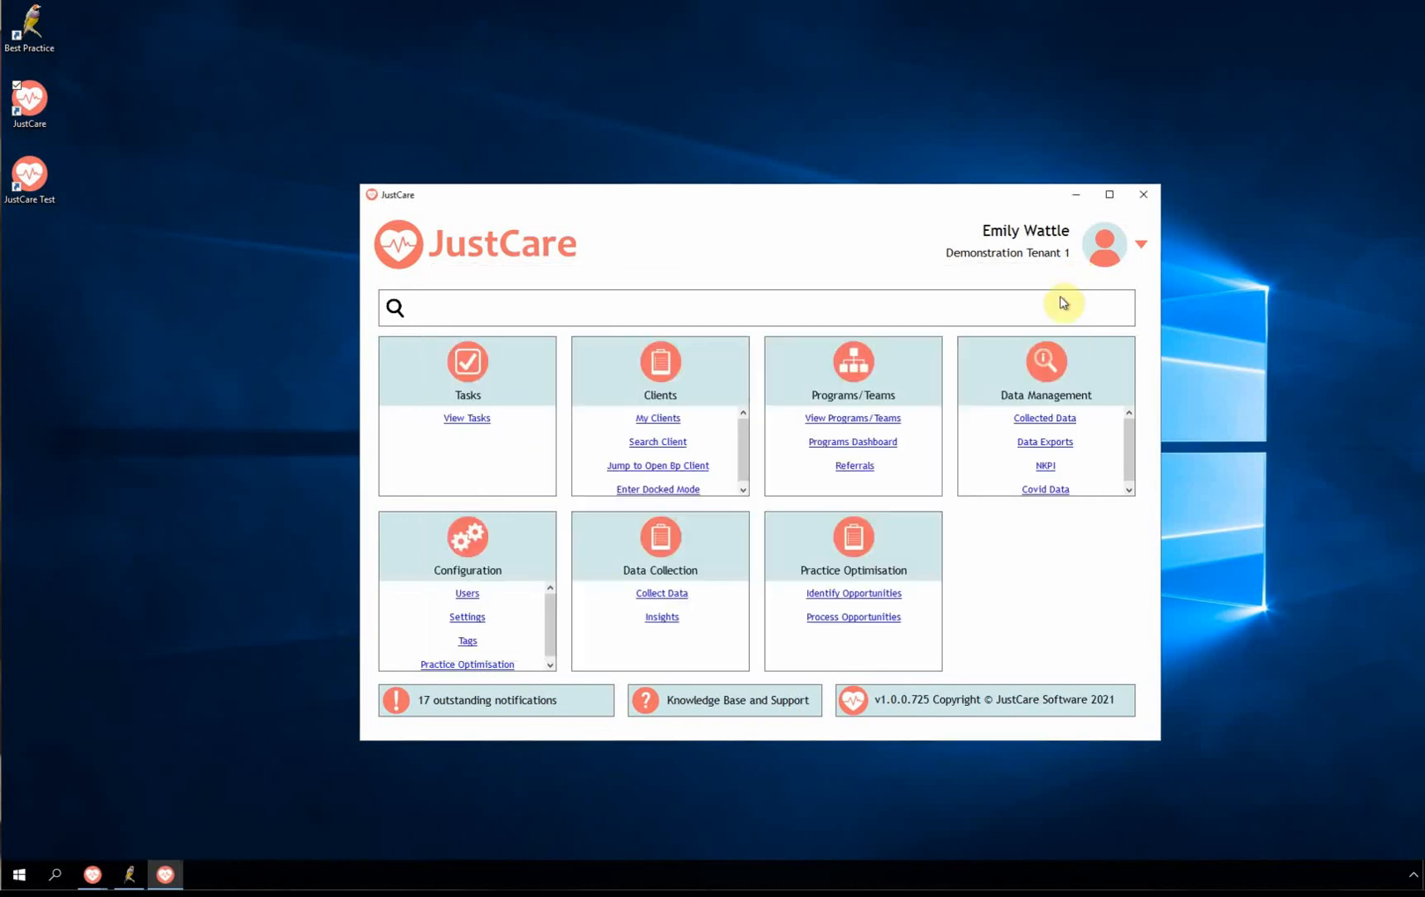
- Reopen the Programs Dashboard and expand the Wellbeing team to show its programs
{"action": "left_click", "coordinate": [831, 442]}
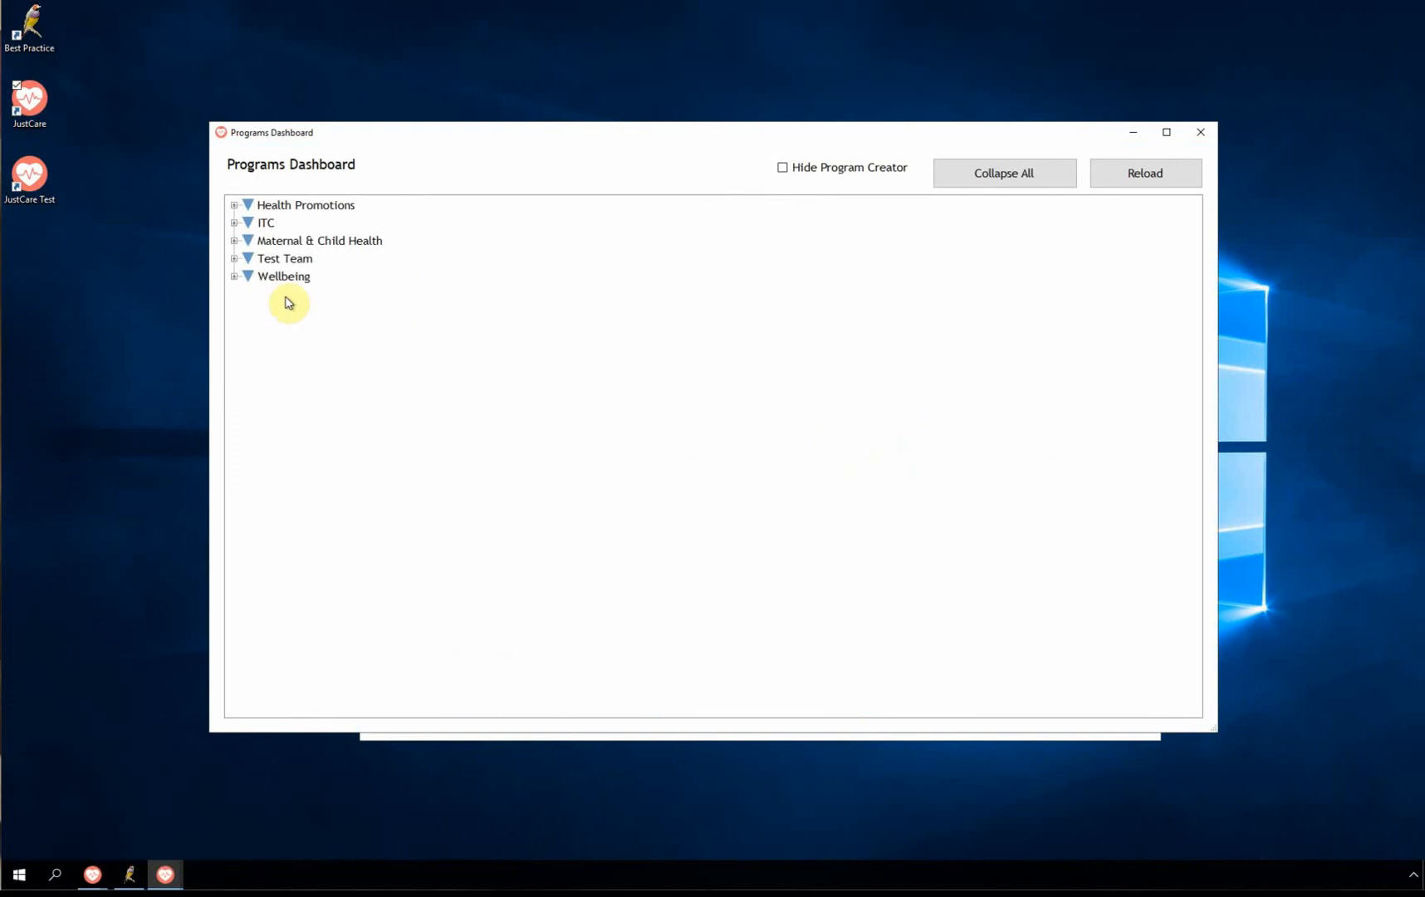
{"action": "left_click", "coordinate": [235, 277]}
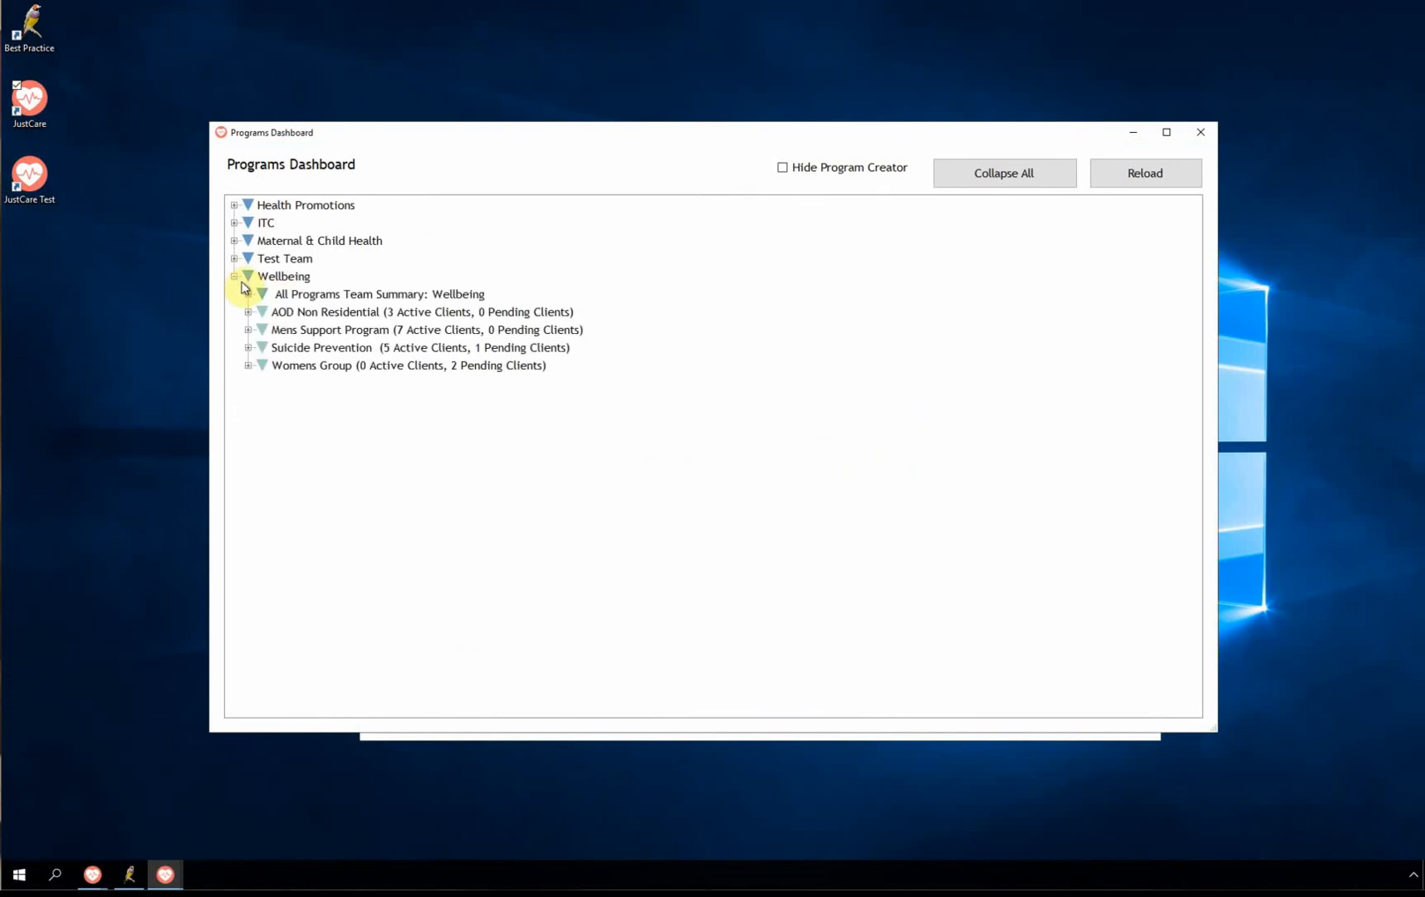